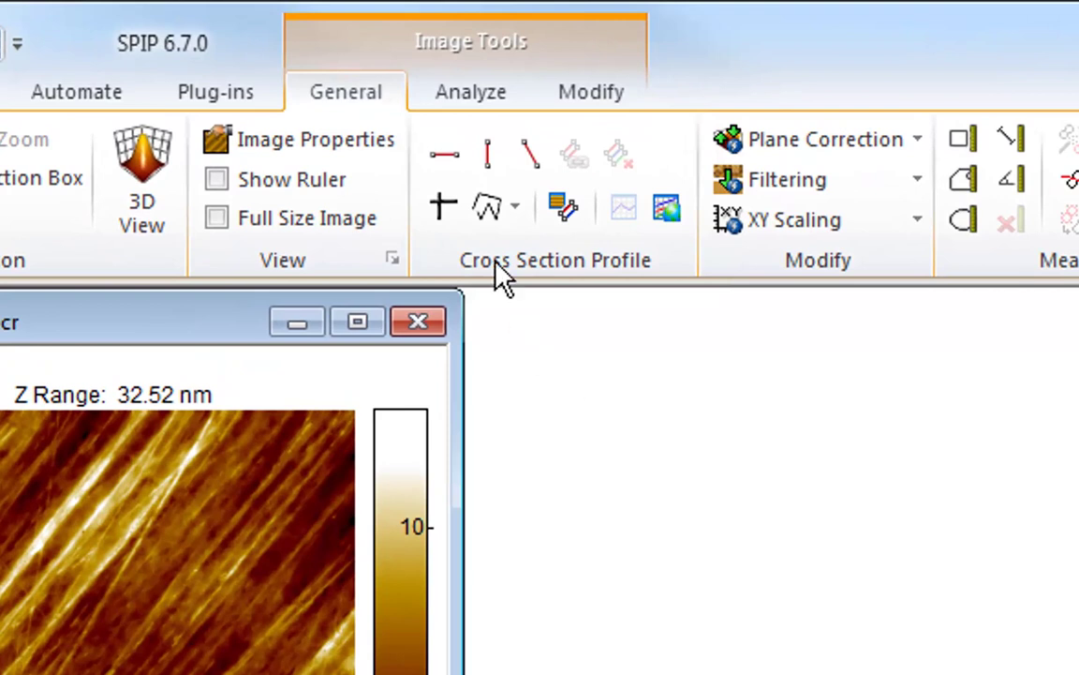
Add a horizontal and a vertical cross section profile line through the centre of the roughness image
left_click(447, 154)
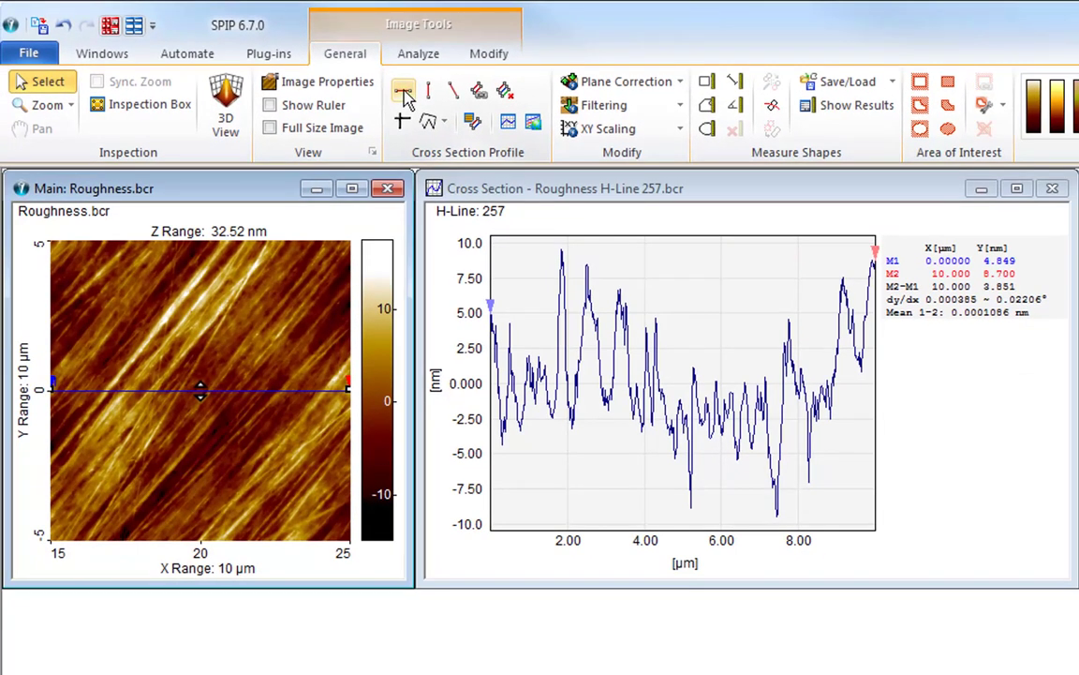
left_click(427, 92)
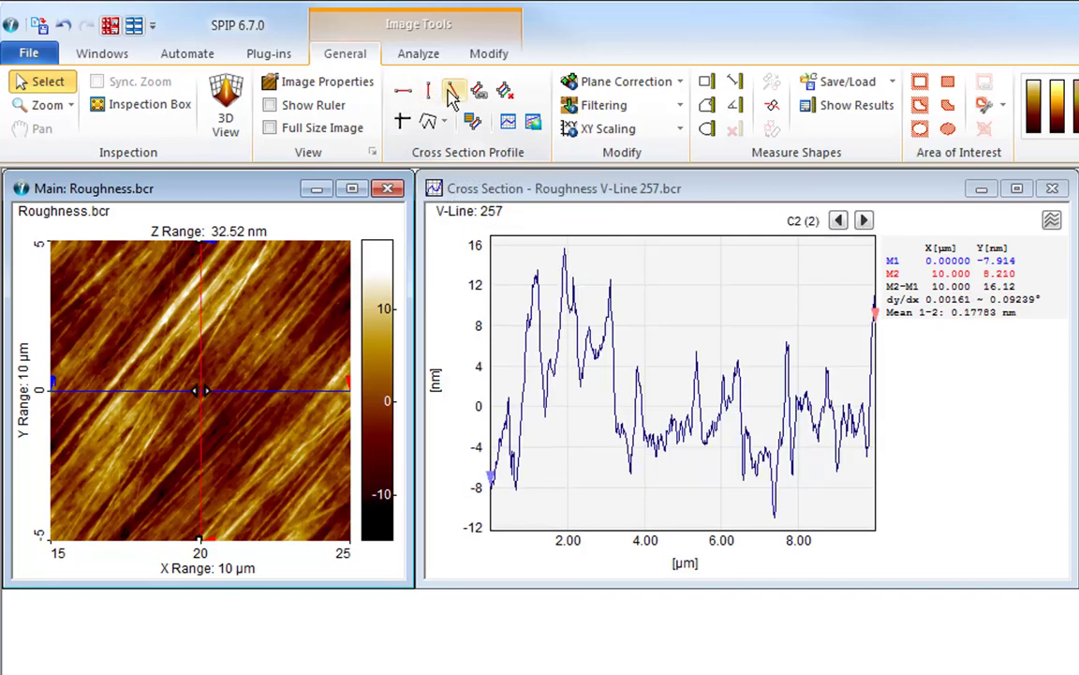
Draw an oblique profile line about 3.2 µm long across the bright ridges and reposition it over the ridges beyond the vertical line
left_click(452, 90)
left_click_drag(111, 304, 185, 361)
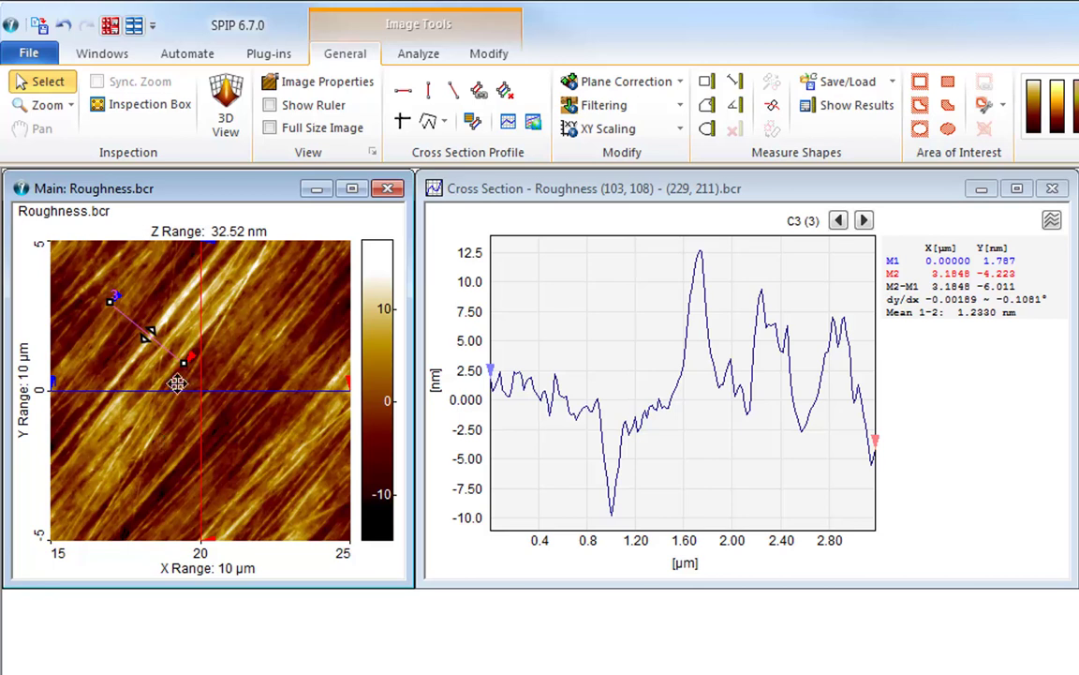
left_click_drag(180, 361, 256, 333)
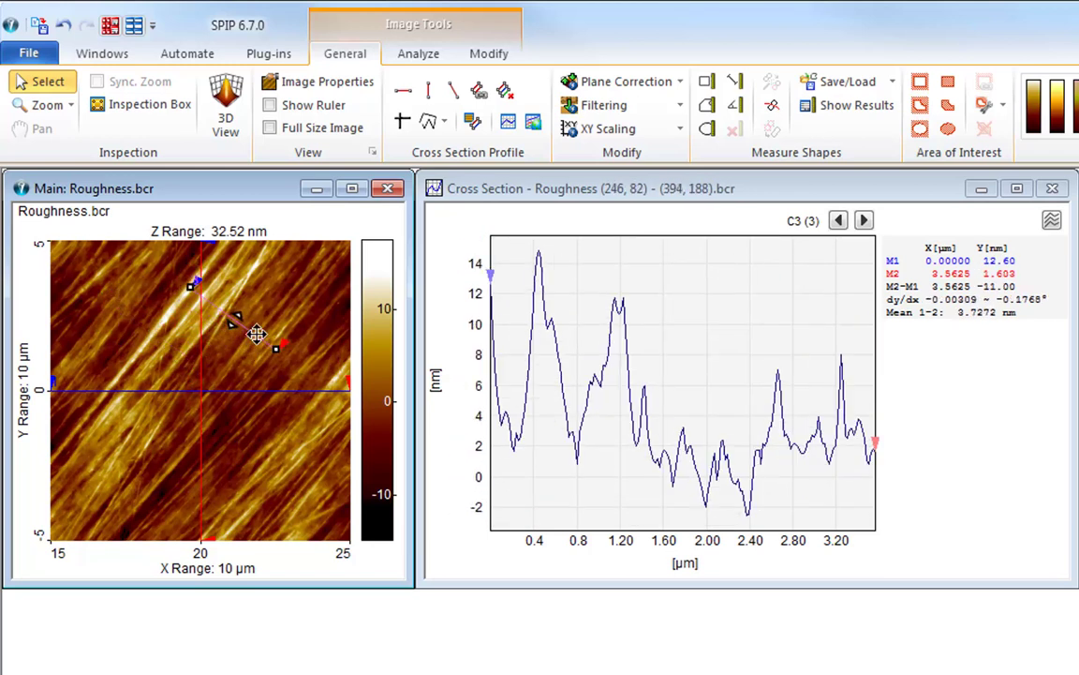
Select the horizontal profile line and try to move both of its endpoints
left_click(233, 388)
left_click_drag(349, 392, 272, 445)
left_click_drag(54, 386, 109, 365)
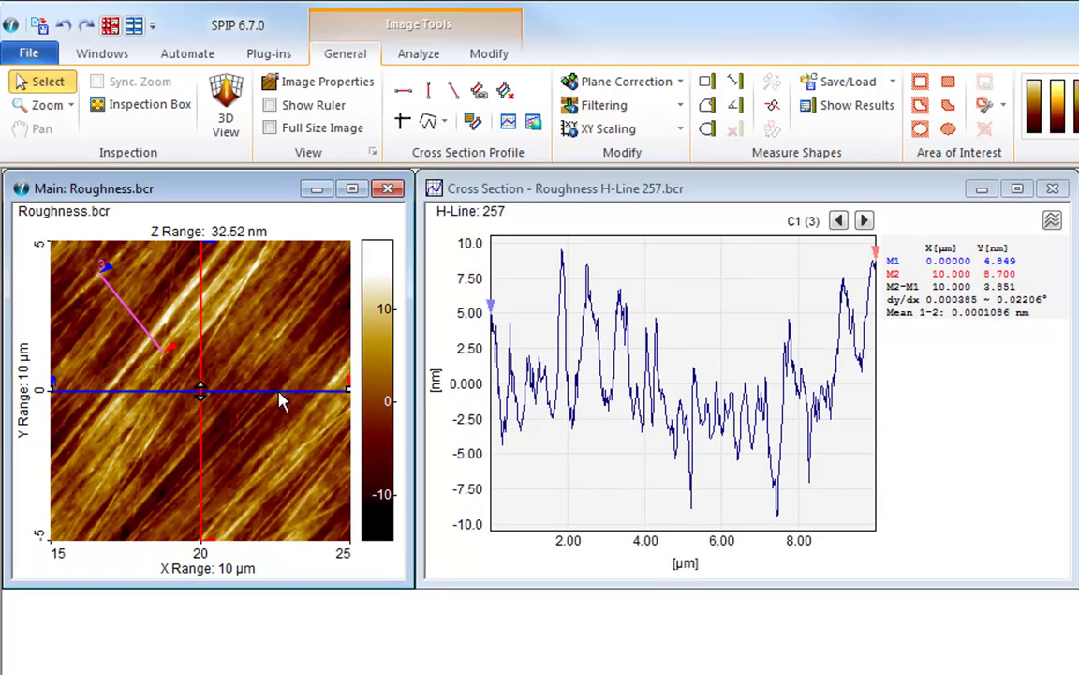
Nudge the horizontal profile line row by row, first to line 253 and back the other way to line 260
key("Down")
key("Down")
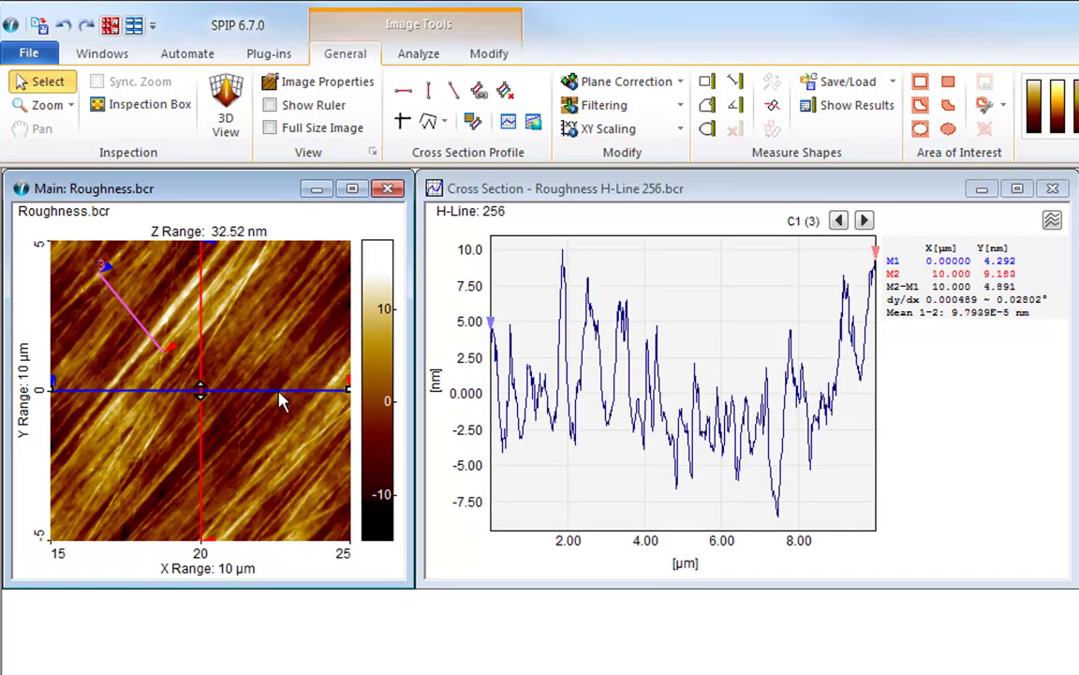
key("Down")
key("Down")
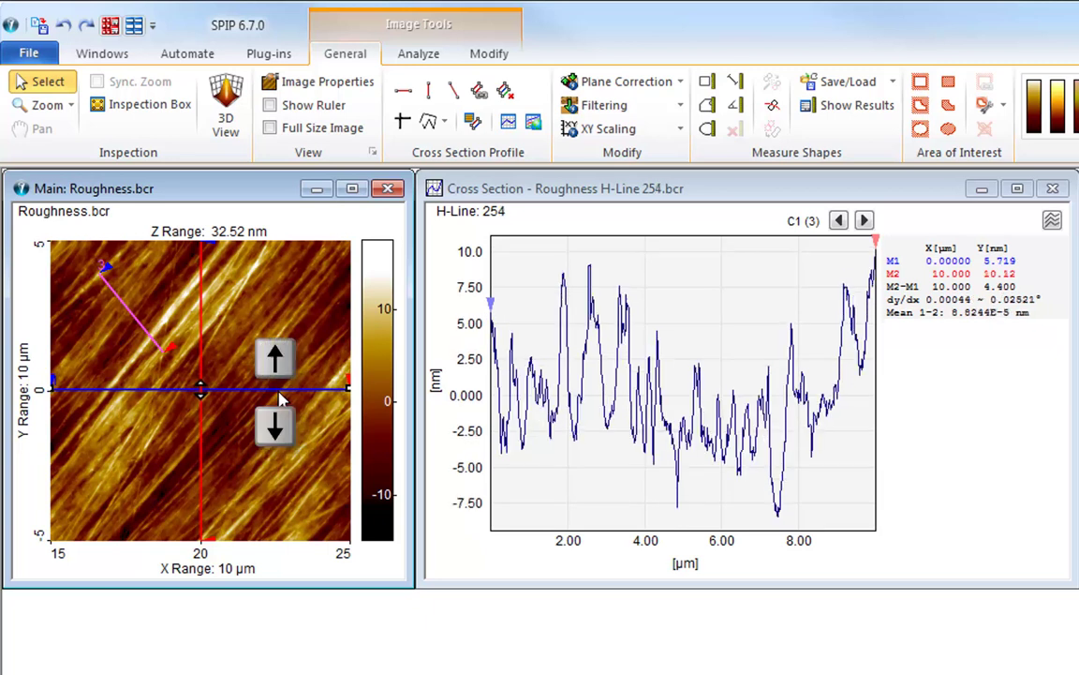
key("Down")
key("Up")
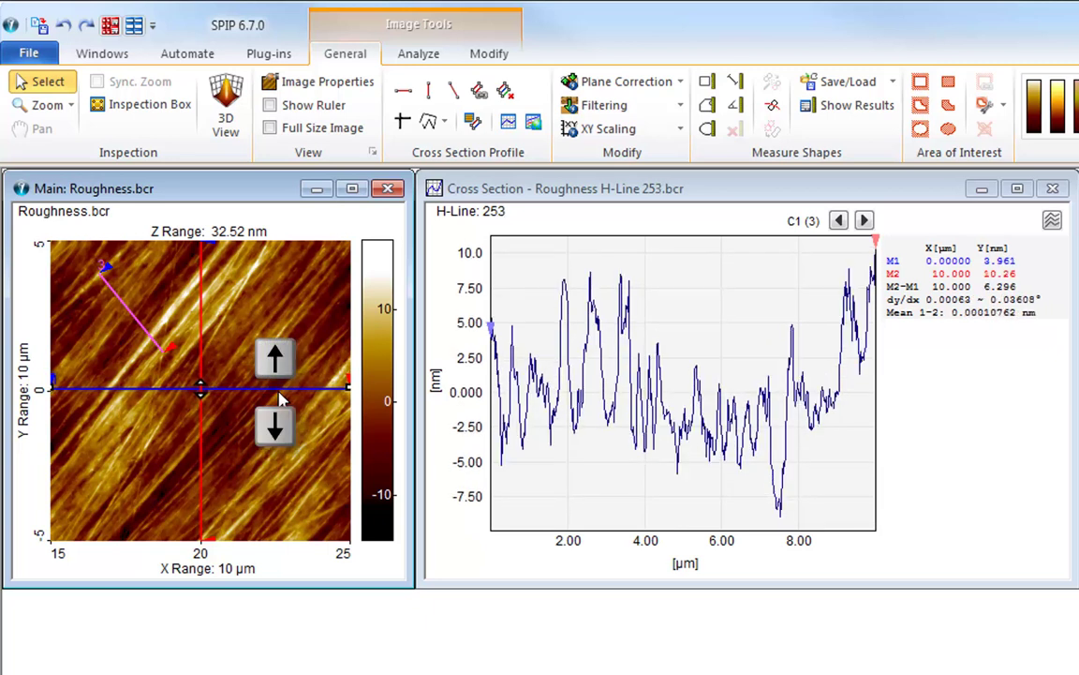
key("Up")
key("Up")
key("Up")
key("Up")
key("Up")
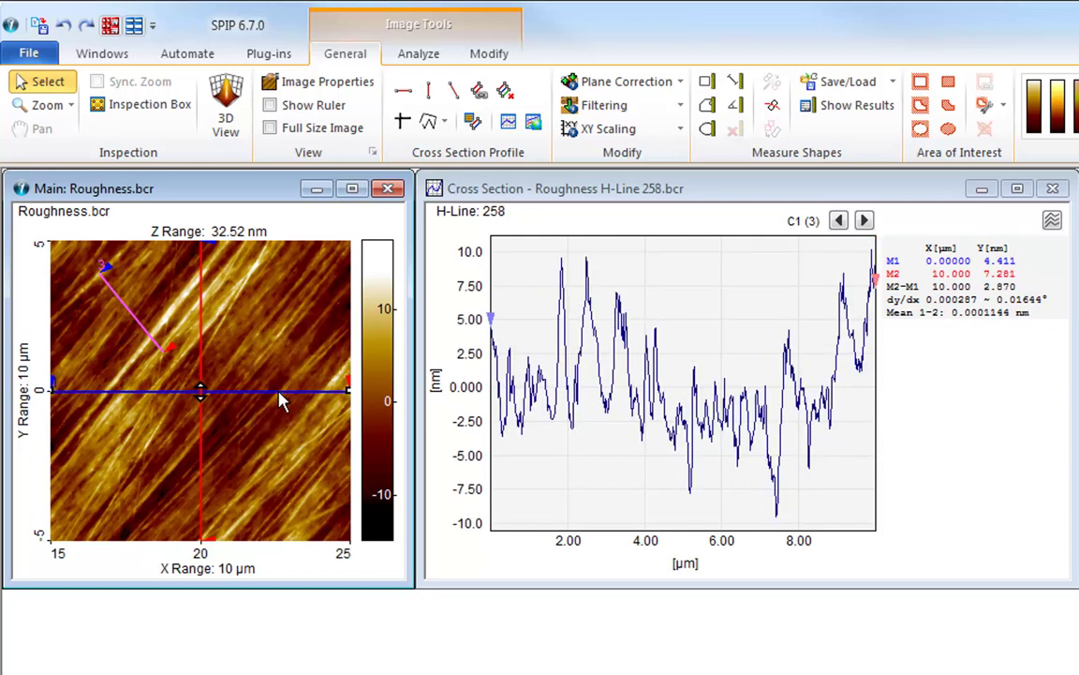
key("Up")
key("Up")
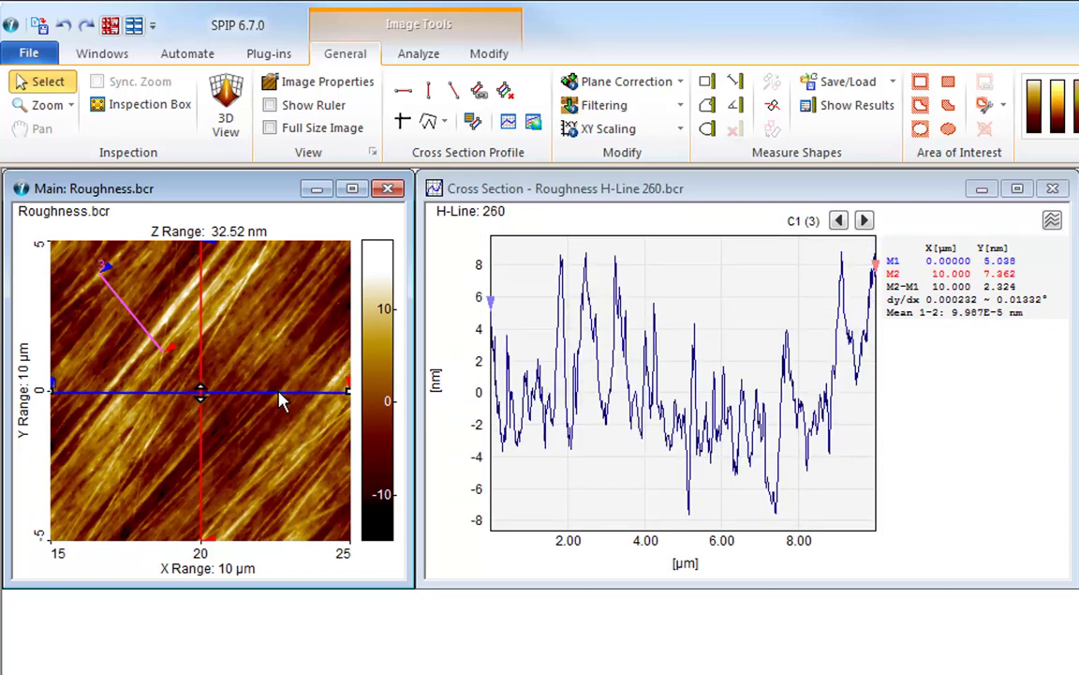
Select the vertical profile line and nudge it column by column in both directions, finishing at line 263
left_click(201, 440)
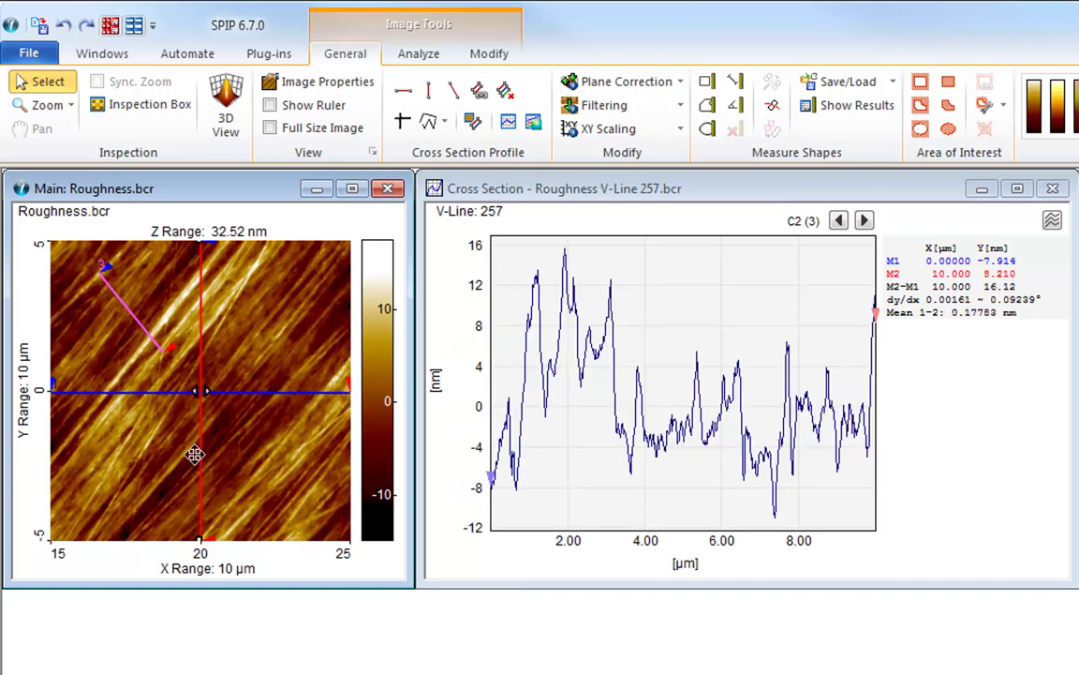
mouse_move(195, 466)
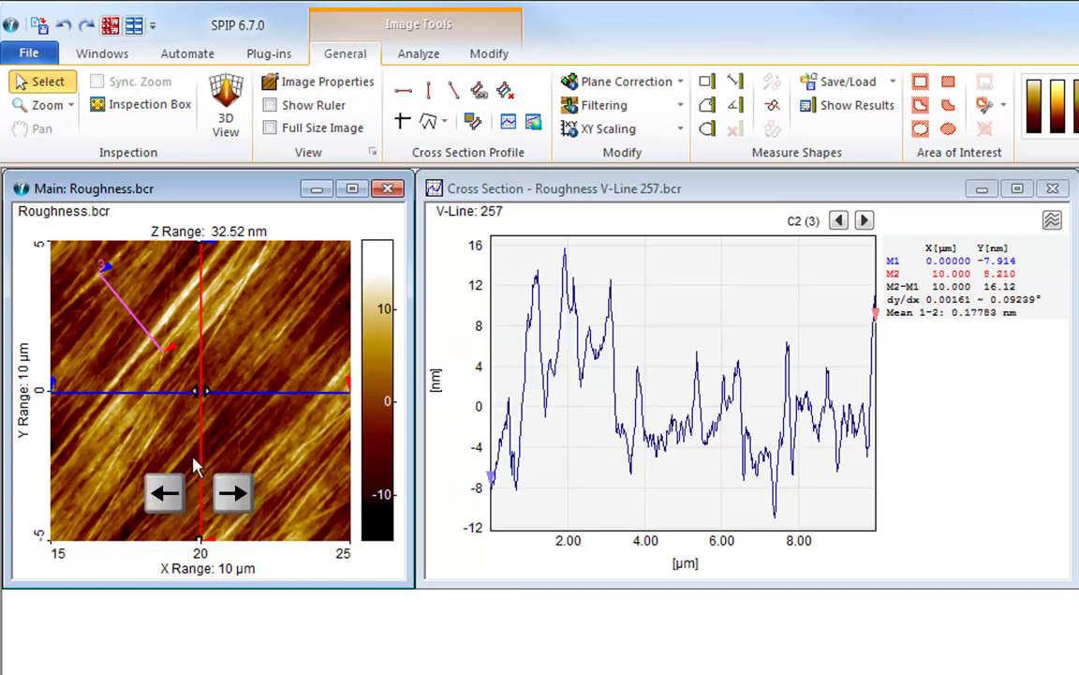
key("Right")
key("Right")
key("Right")
key("Right")
key("Right")
key("Right")
key("Right")
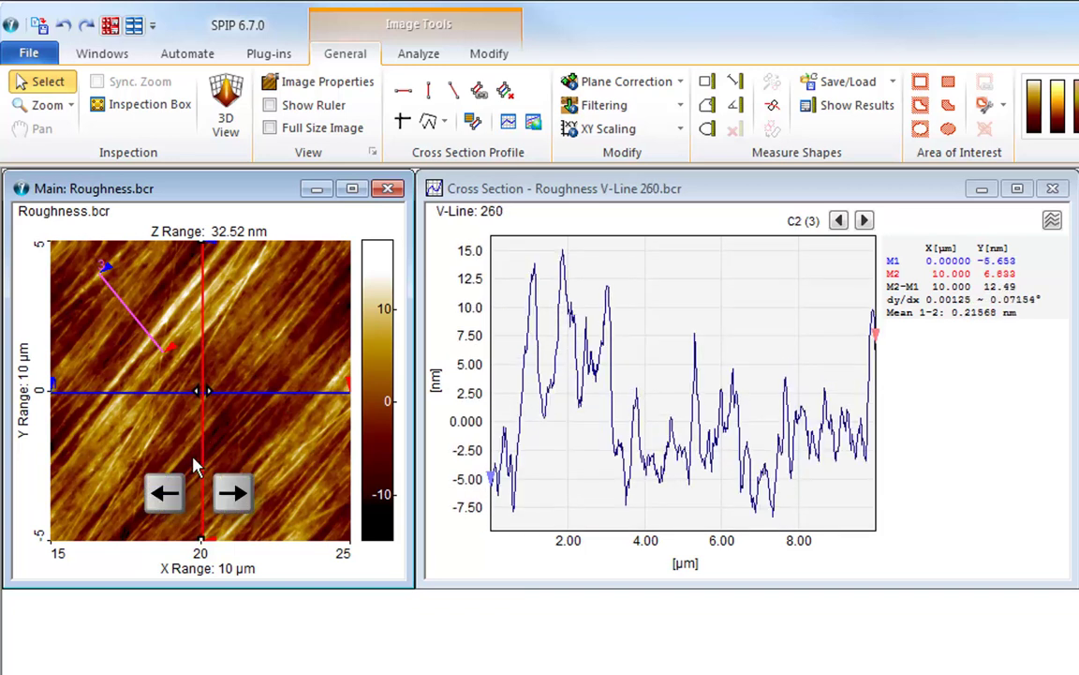
key("Right")
key("Left")
key("Left")
key("Left")
key("Left")
key("Right")
key("Right")
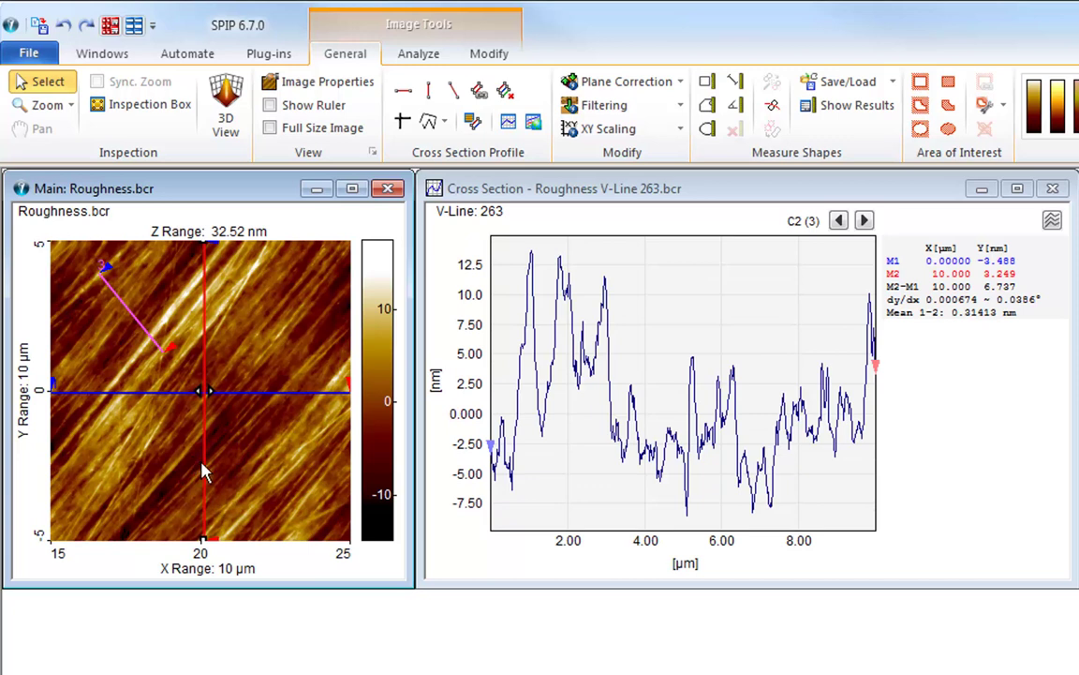
Delete the vertical and horizontal profile lines individually and clear all remaining profile curves from the image
key("Delete")
key("Delete")
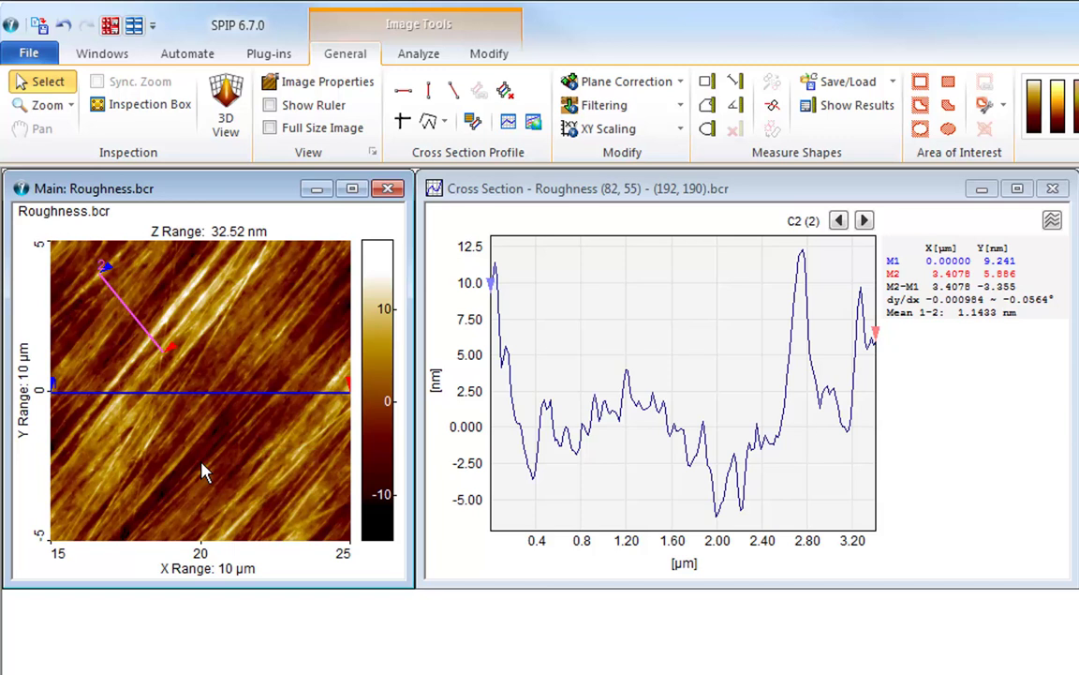
left_click(235, 392)
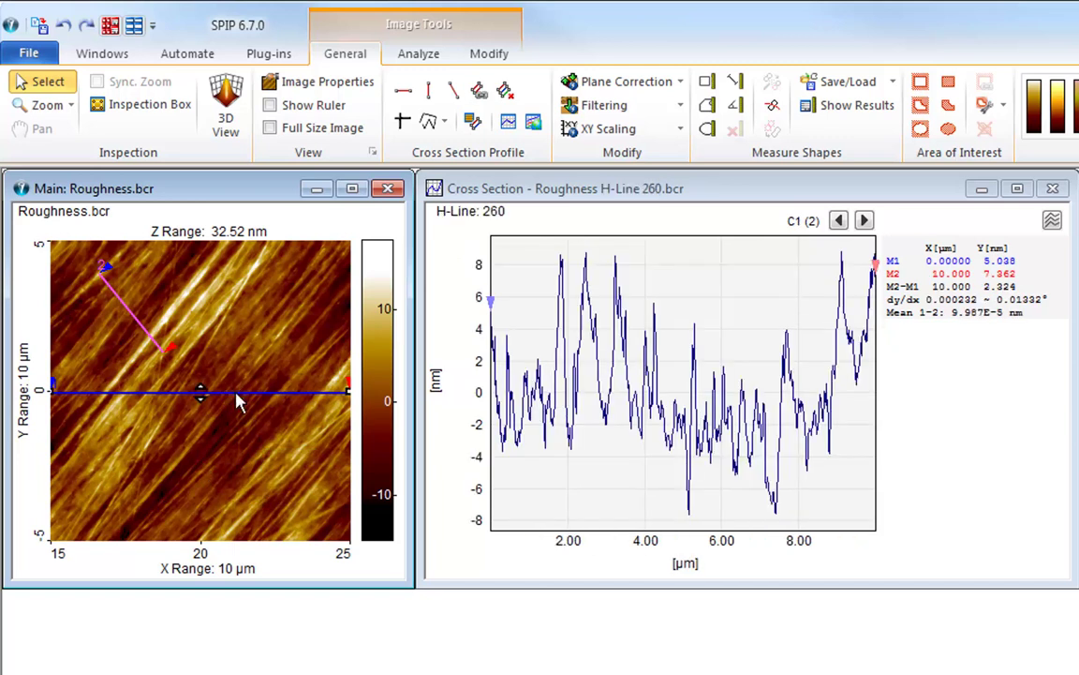
right_click(237, 392)
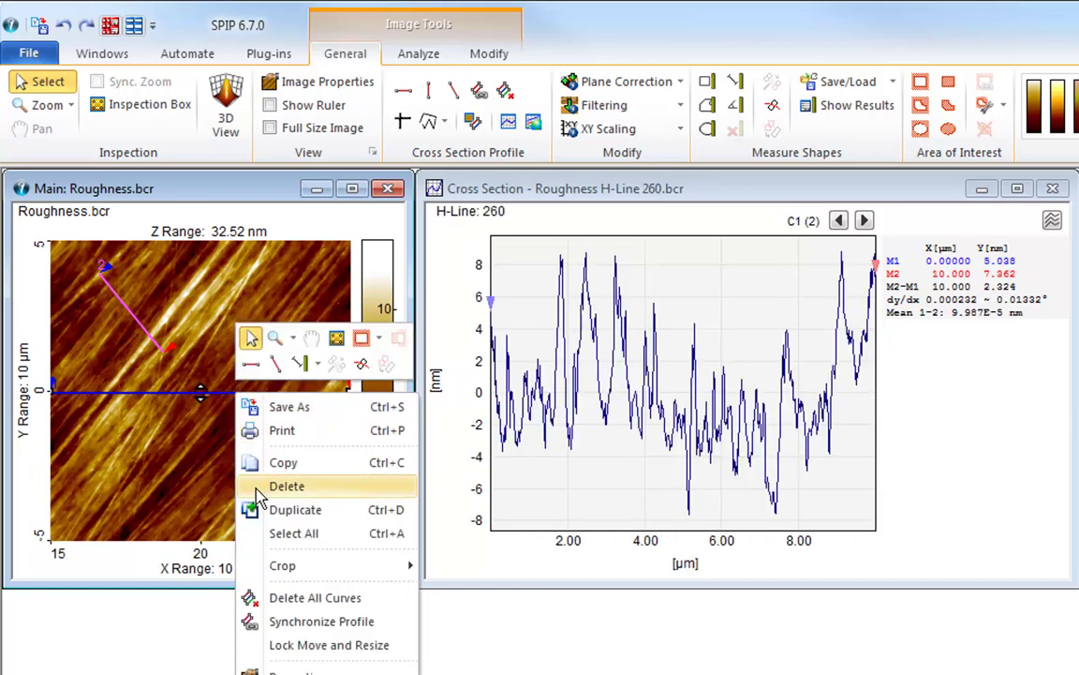
left_click(286, 486)
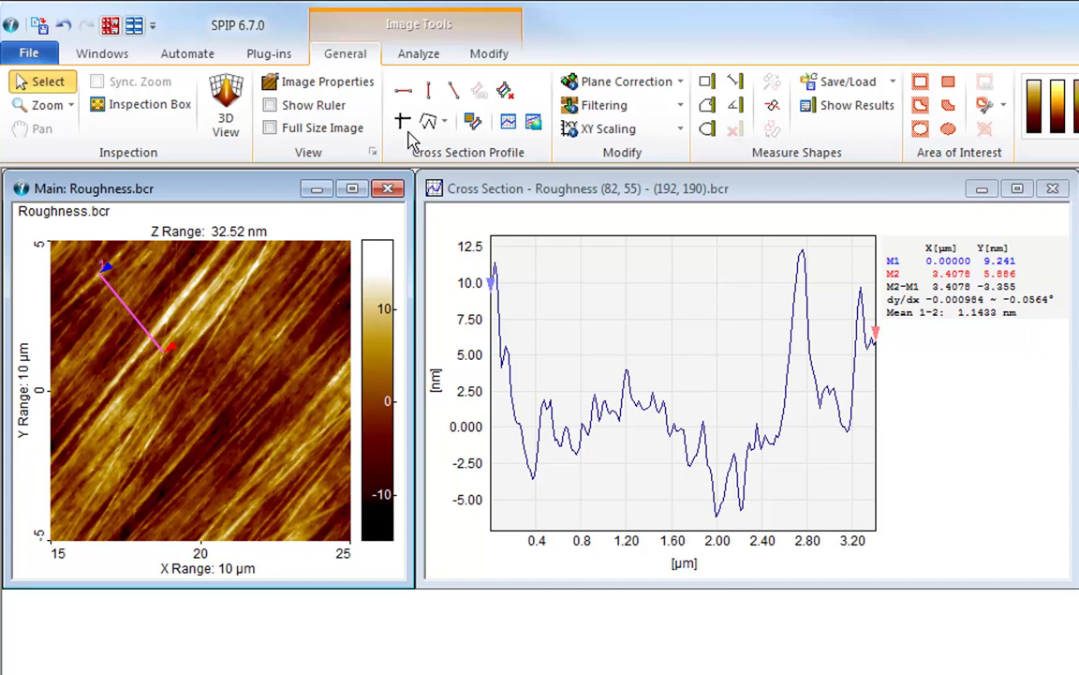
left_click(504, 92)
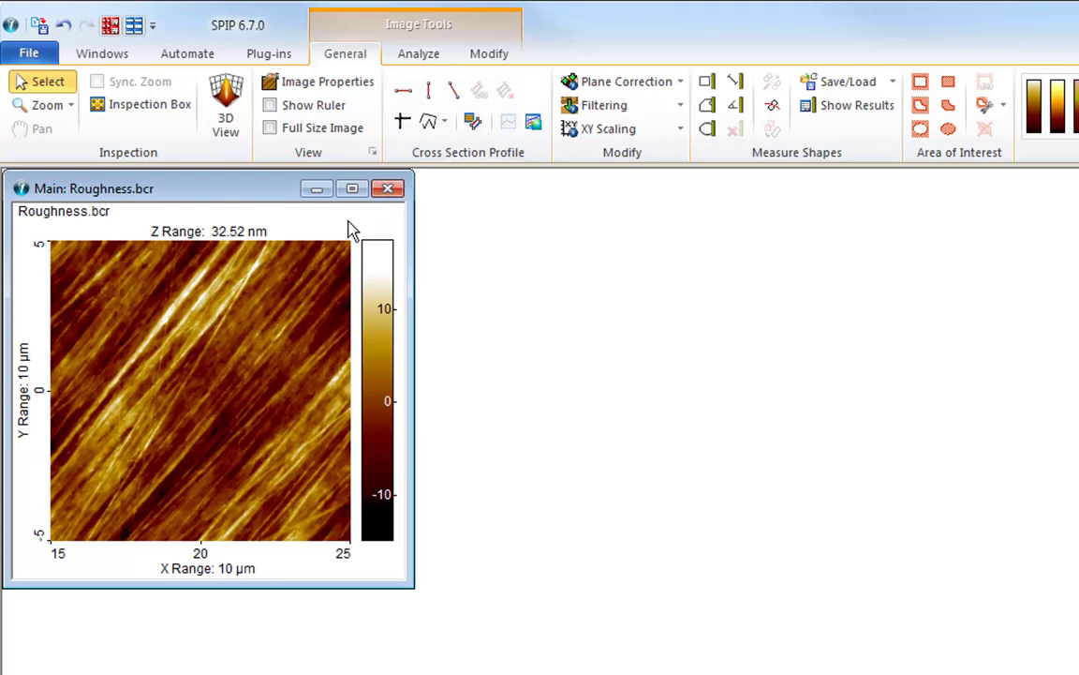
Place a horizontal profile line at line 109 of the roughness image and duplicate it eight times
left_click(404, 94)
left_click_drag(277, 388, 284, 300)
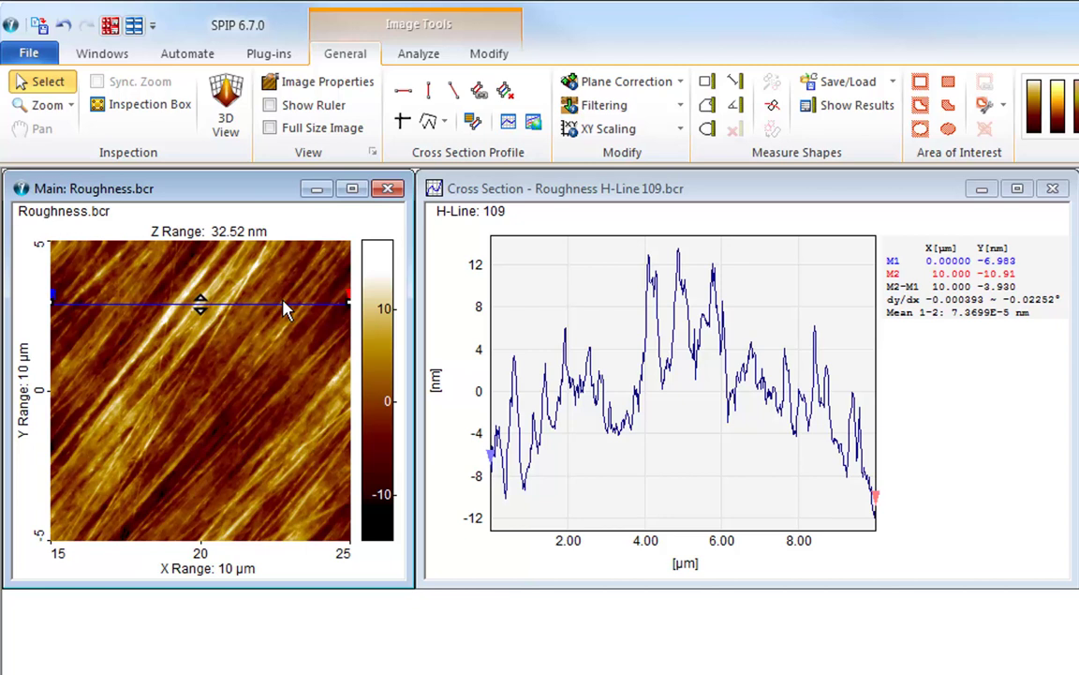
key("ctrl+d")
key("ctrl+d")
key("ctrl+d")
key("ctrl+d")
key("ctrl+d")
key("ctrl+d")
key("ctrl+d")
key("ctrl+d")
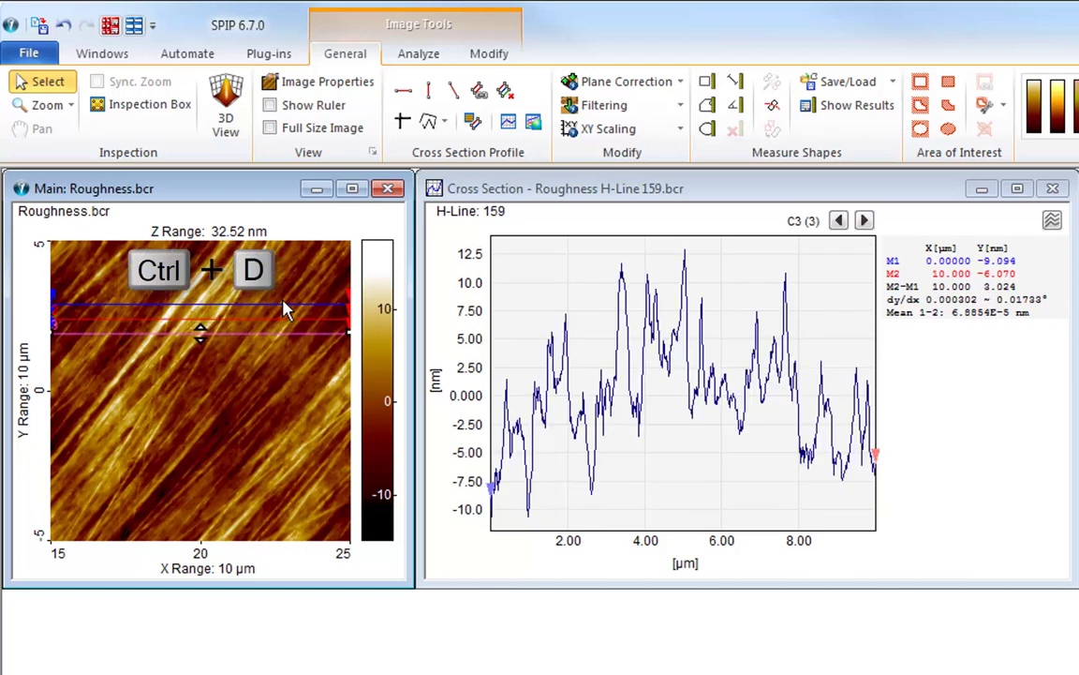
Select all nine horizontal profile lines and stretch the group at both ends to spread them evenly over most of the image height
right_click(170, 461)
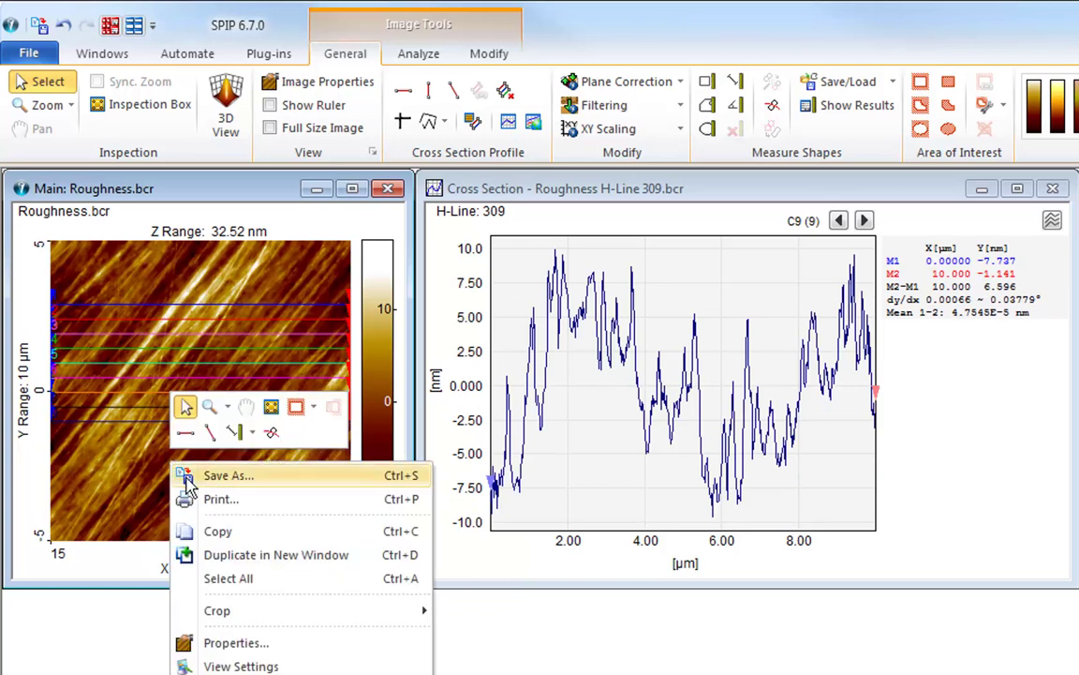
left_click(225, 580)
left_click_drag(200, 412, 199, 503)
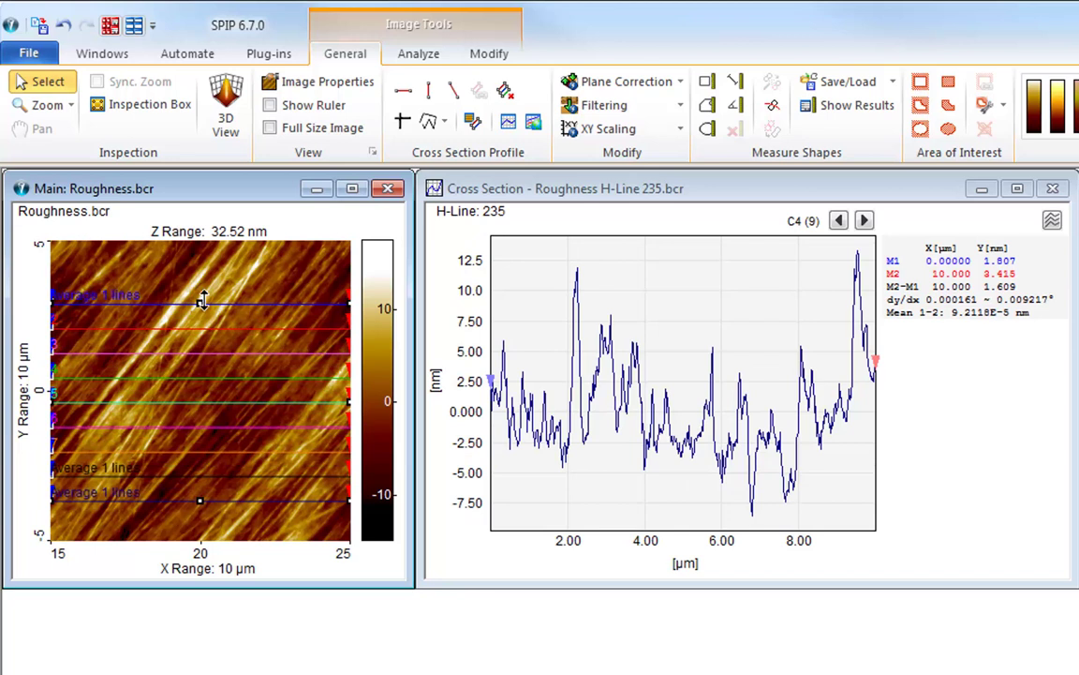
left_click_drag(201, 302, 199, 265)
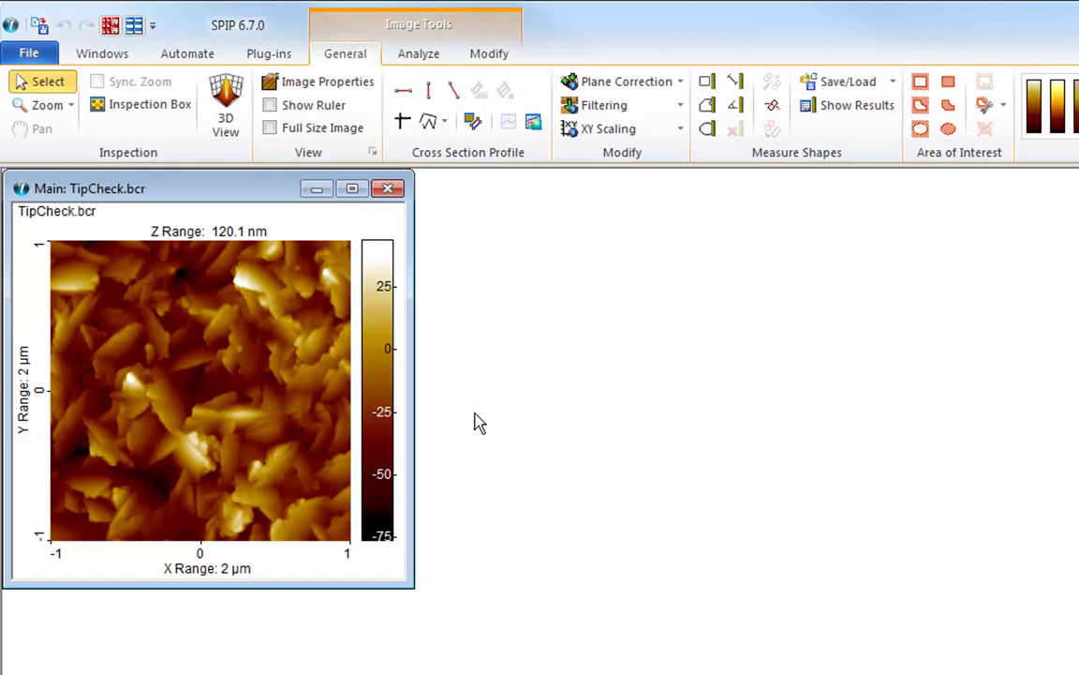
Draw a profile line about 318 nm long in the upper middle of the TipCheck image and align it horizontally
left_click(454, 90)
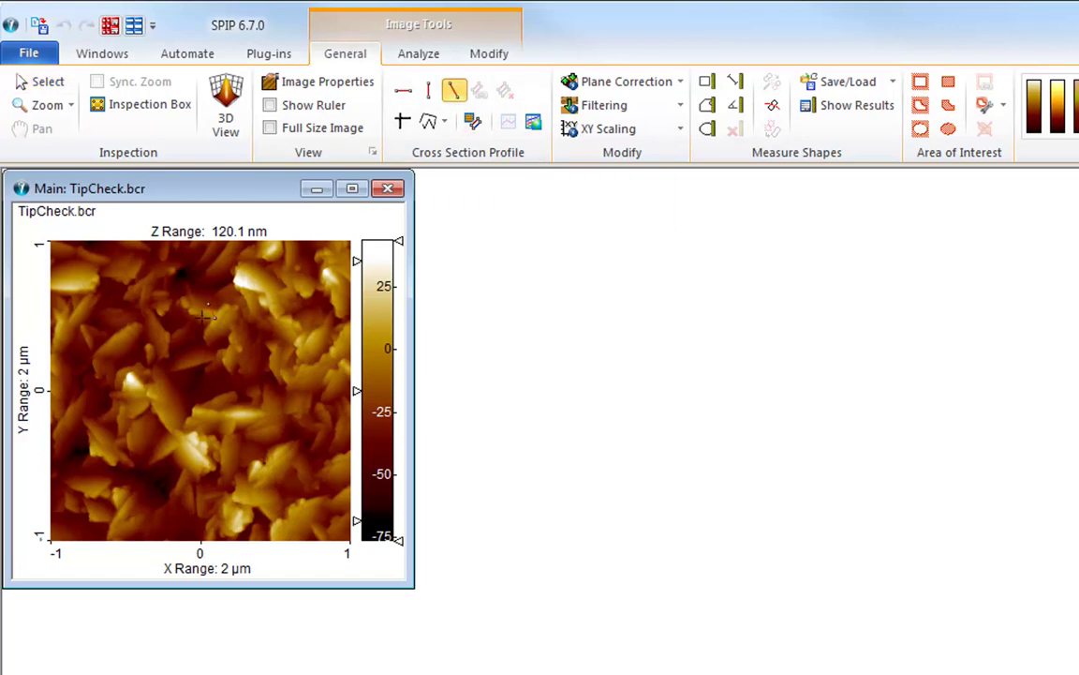
left_click_drag(192, 312, 241, 316)
scroll(215, 323, "up", 5)
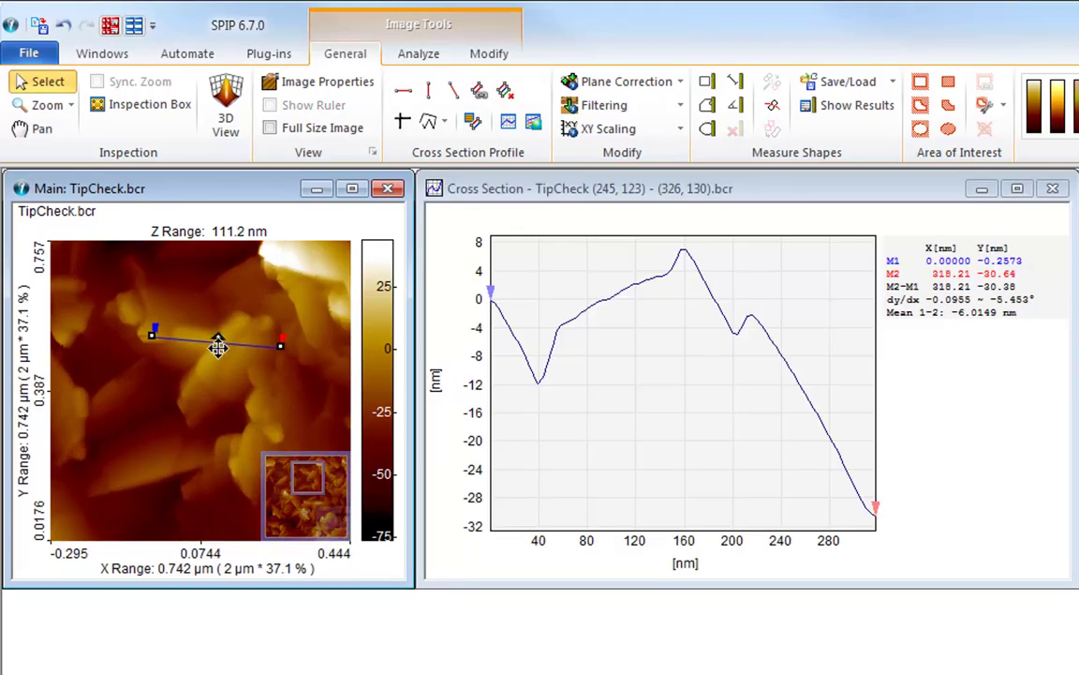
left_click_drag(223, 336, 241, 345)
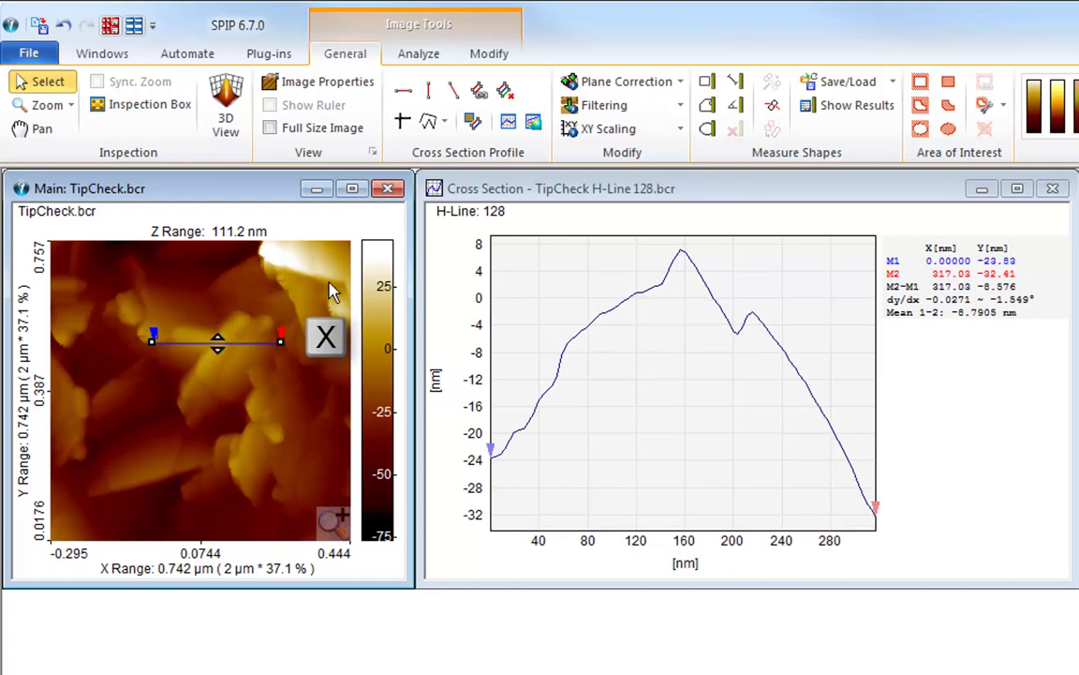
Draw a second profile line about 206 nm long below the first one and align it vertically
left_click(453, 90)
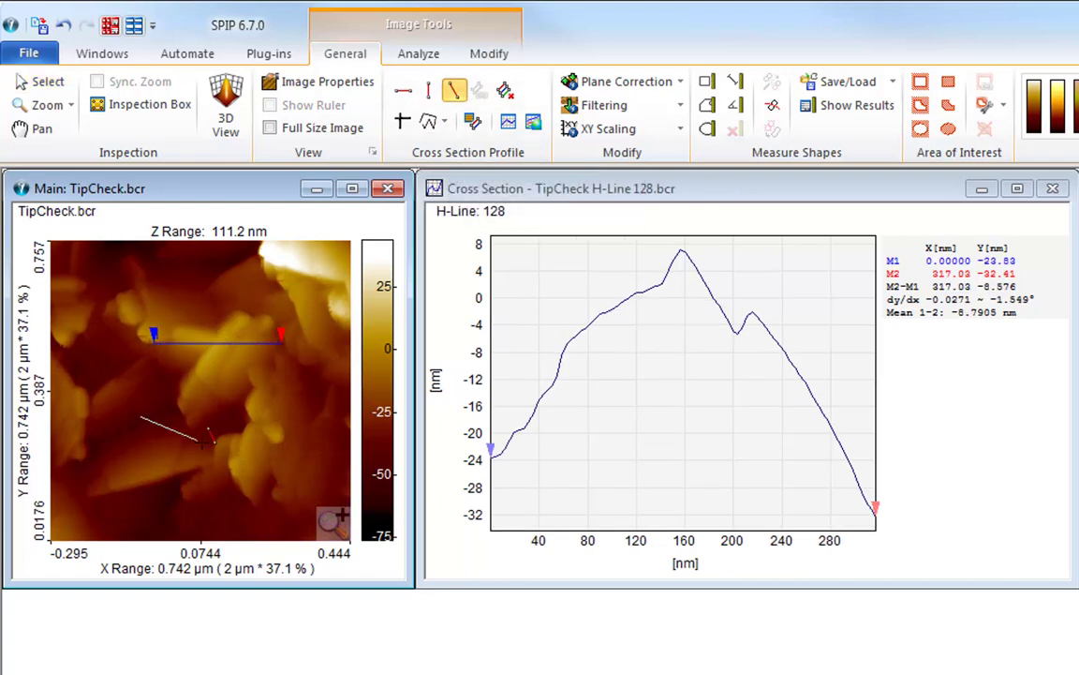
left_click_drag(139, 413, 220, 442)
key("y")
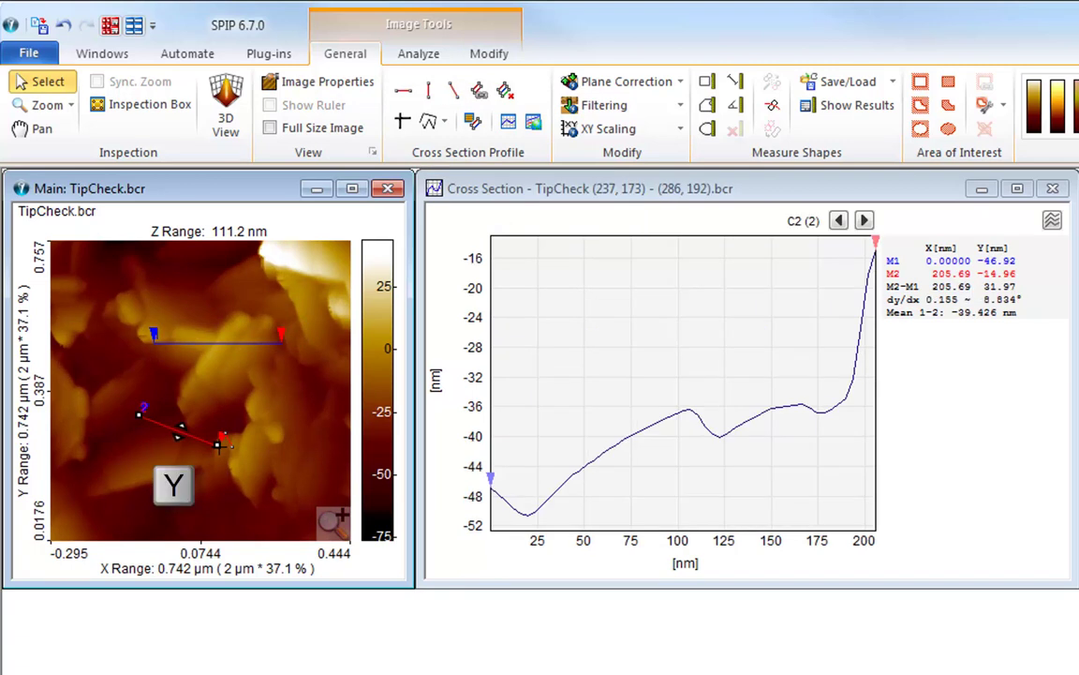
key("y")
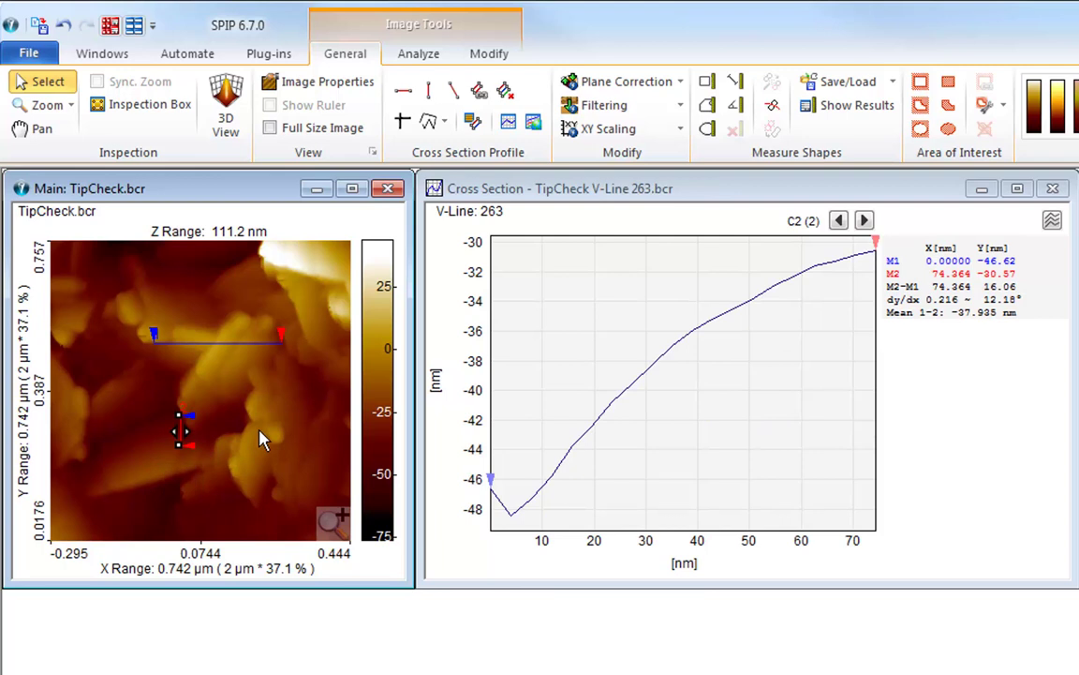
Draw a third, oblique profile line beside the vertical one and align it horizontally, about 176 nm long
left_click(453, 89)
left_click_drag(236, 375, 308, 436)
key("x")
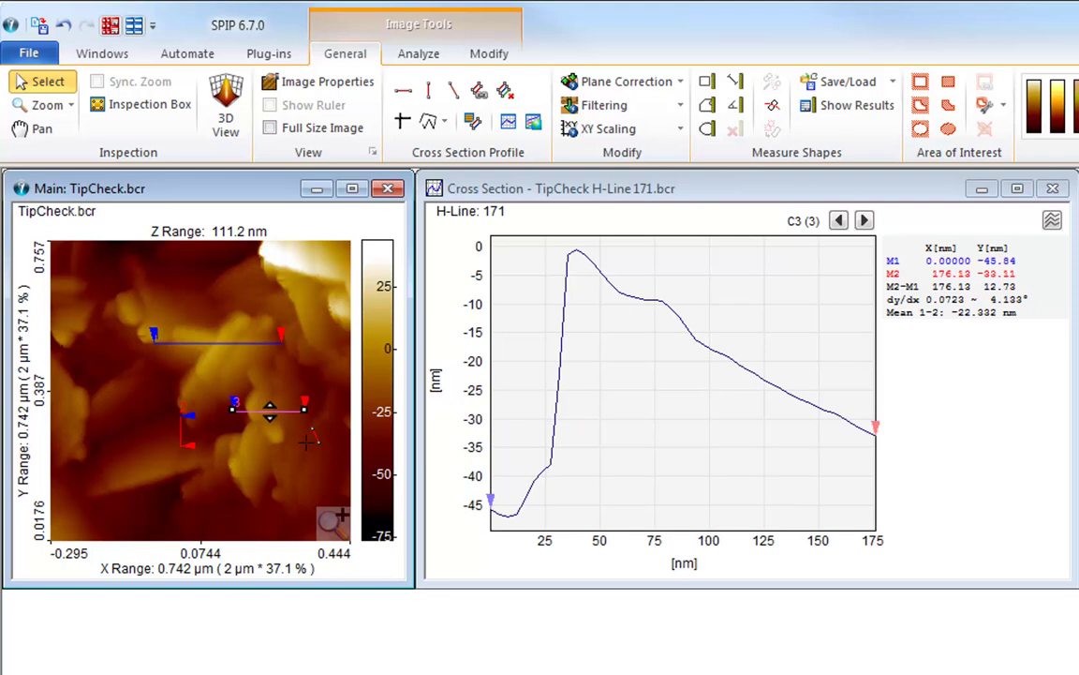
Place the third profile line horizontally at line 260, just right of the image centre, with a length of about 556 nm
scroll(291, 460, "down", 5)
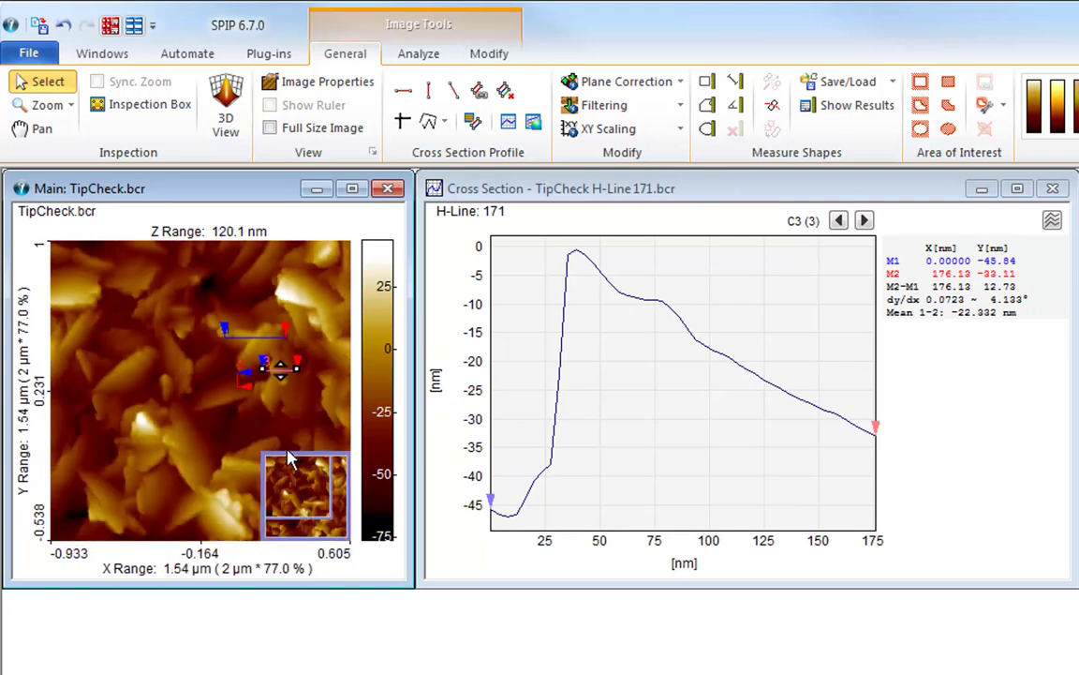
key("x")
left_click_drag(237, 340, 308, 400)
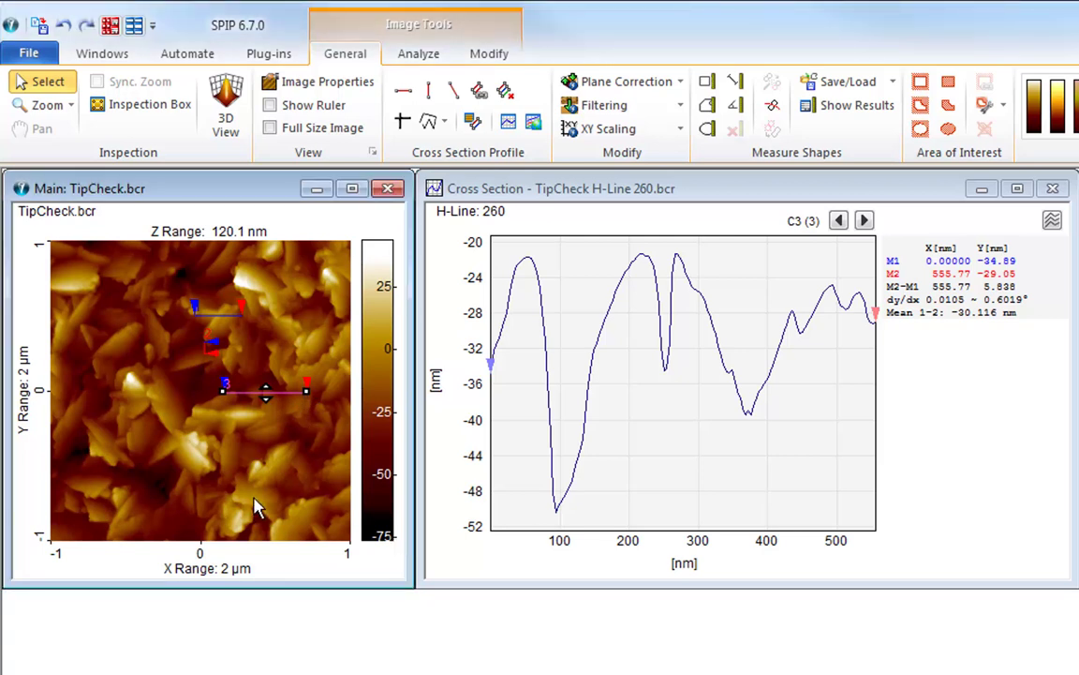
Deselect the existing profile lines and add a full-width horizontal and a full-height vertical profile line through the image centre
left_click(184, 447)
key("x")
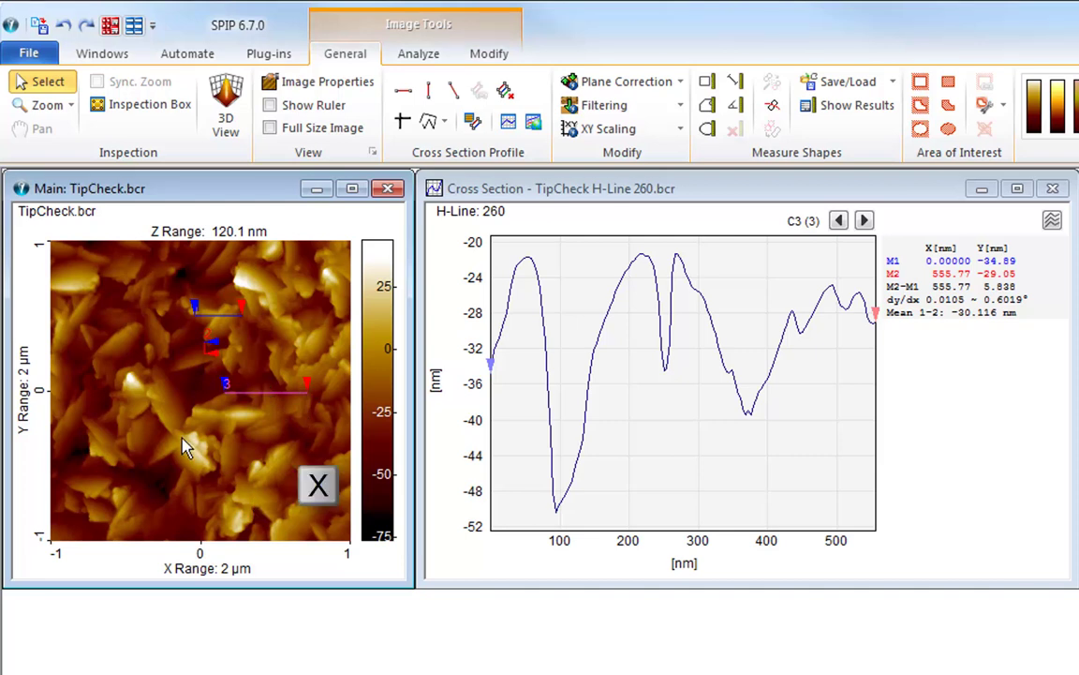
left_click(185, 447)
key("y")
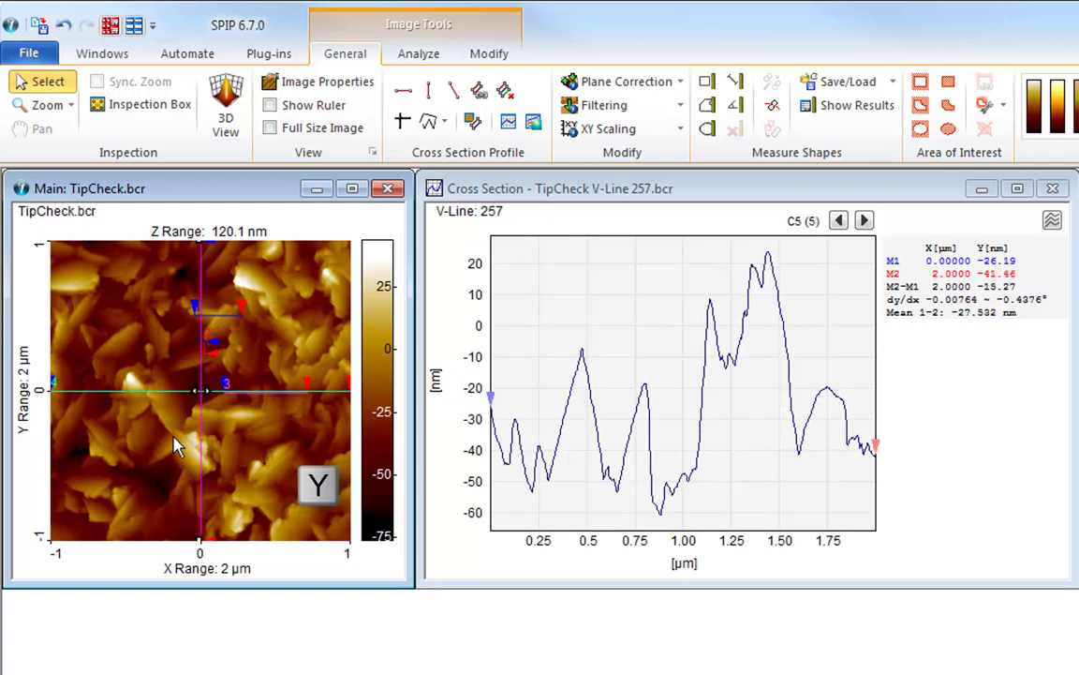
Add a full-width horizontal profile line to the TipCheck image and move it to line 325, below the image centre
left_click(132, 455)
key("x")
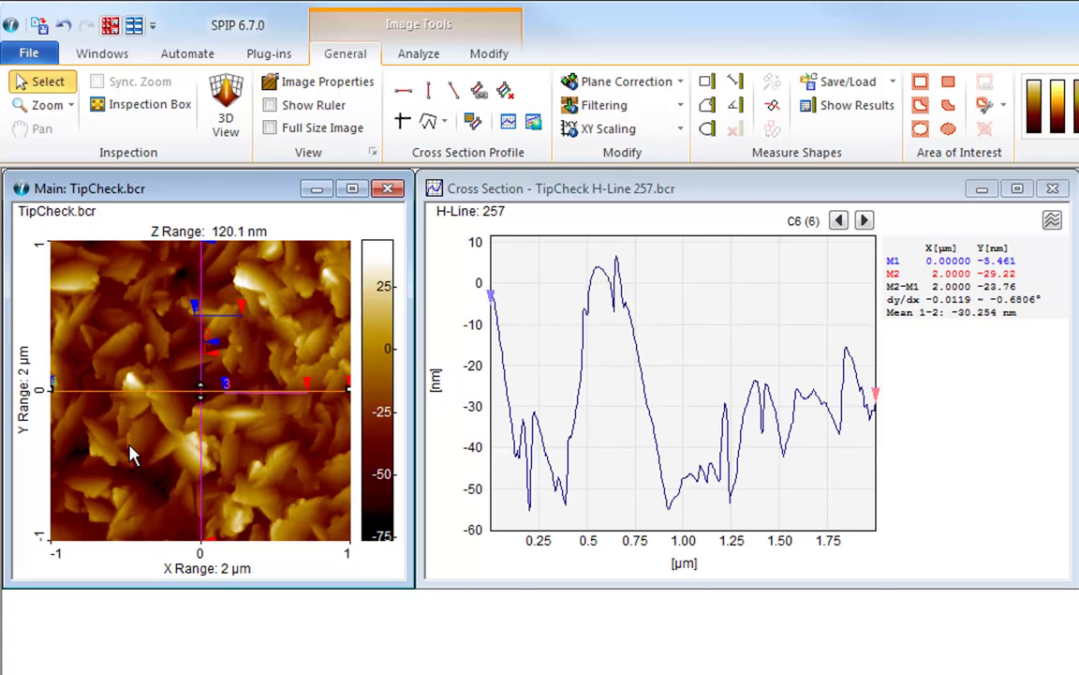
left_click_drag(145, 391, 144, 433)
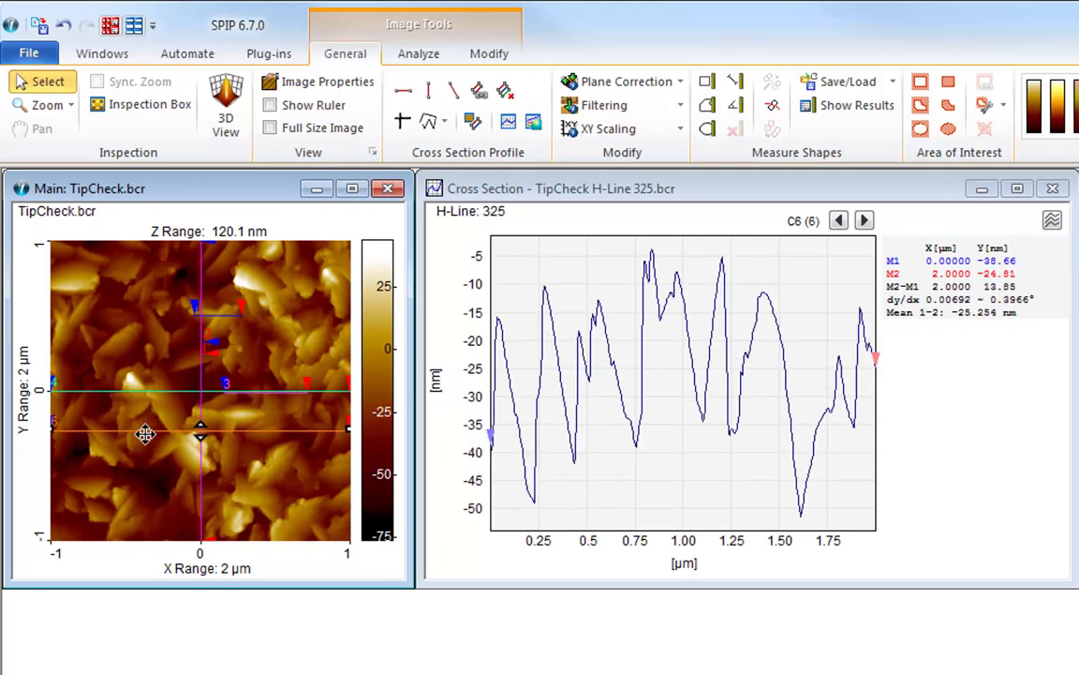
Draw an oblique profile line about 493 nm long in the image's upper-left area and another oblique one in its lower-left area
right_click(106, 321)
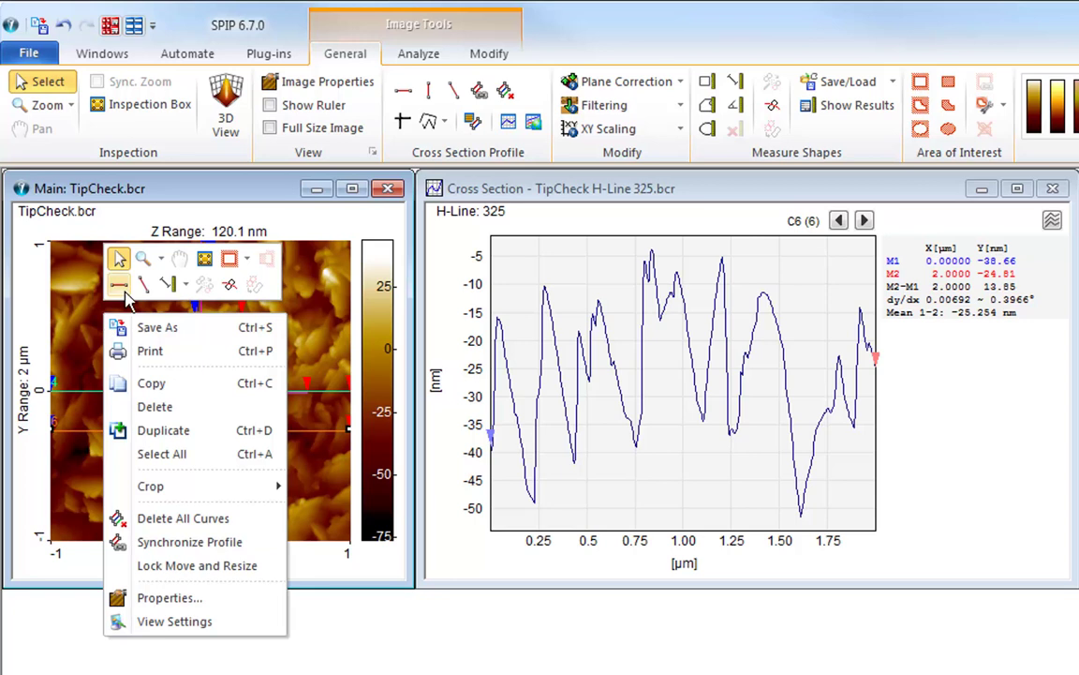
left_click(143, 284)
left_click_drag(108, 285, 148, 347)
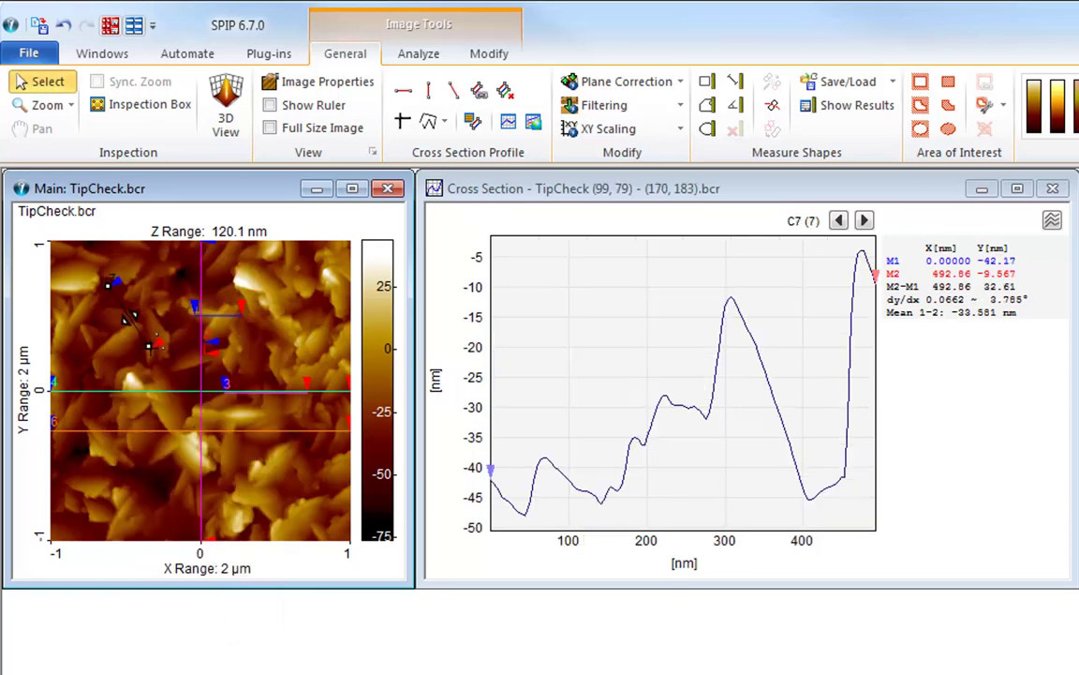
right_click(99, 479)
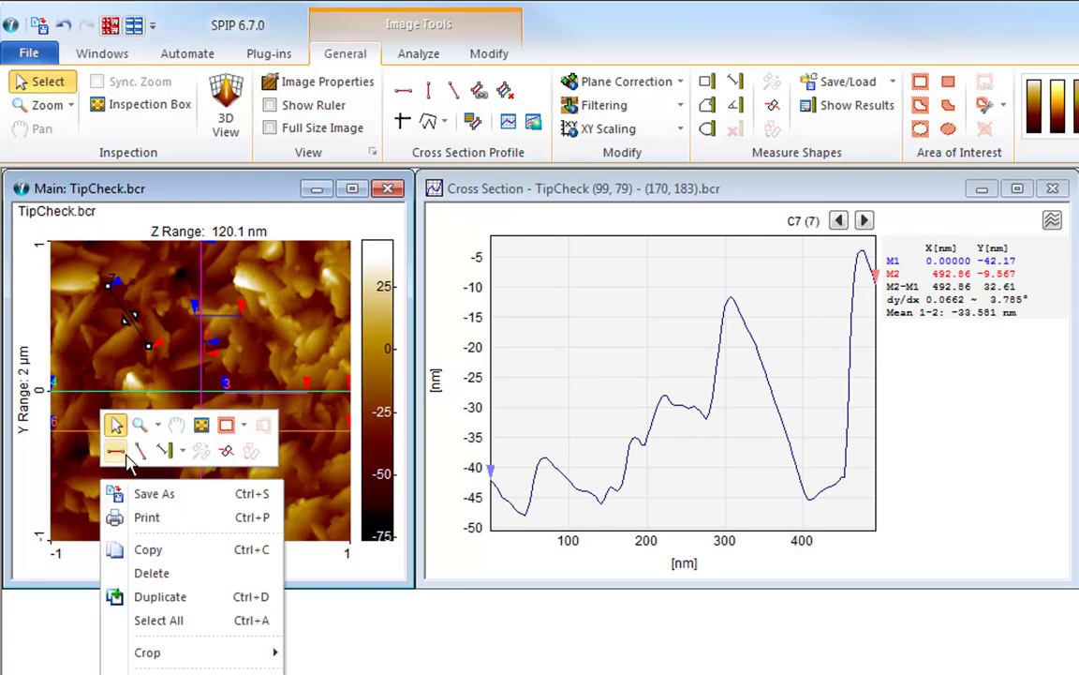
left_click(139, 451)
left_click_drag(138, 458, 84, 488)
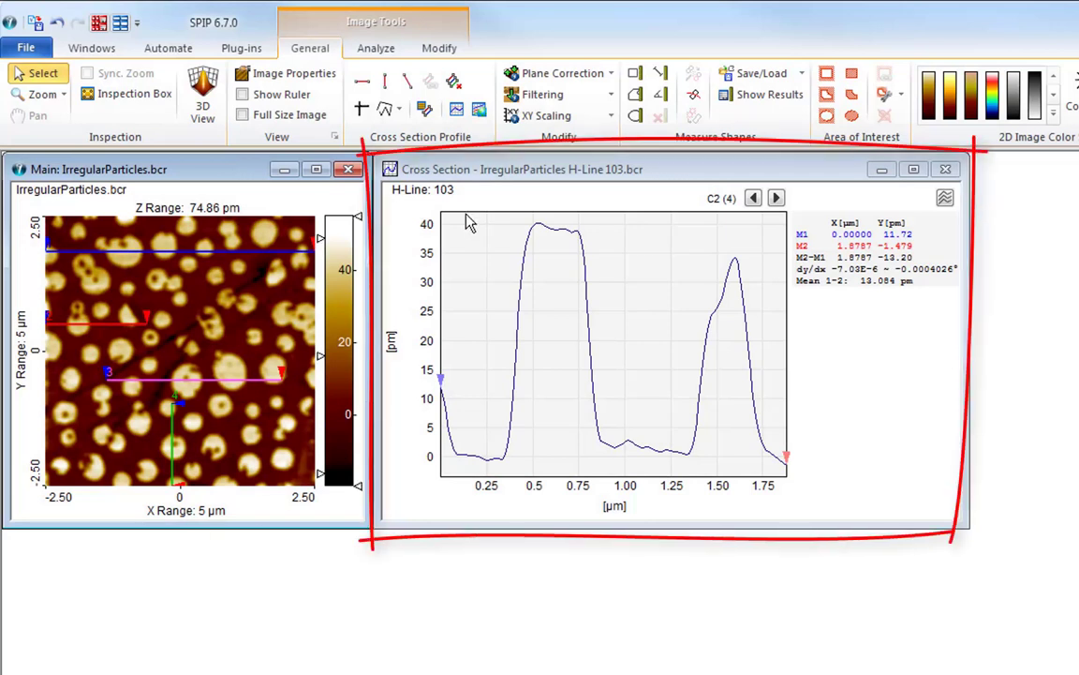
Browse through all curves of the IrregularParticles image in its Cross Section window
left_click(492, 172)
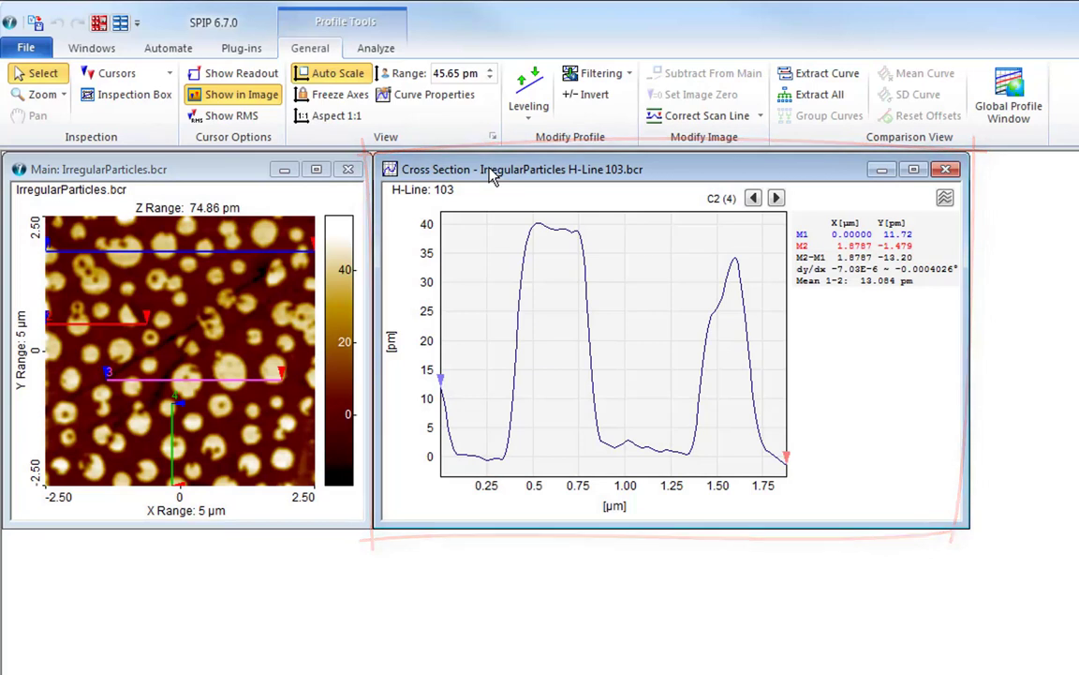
left_click(777, 200)
left_click(777, 200)
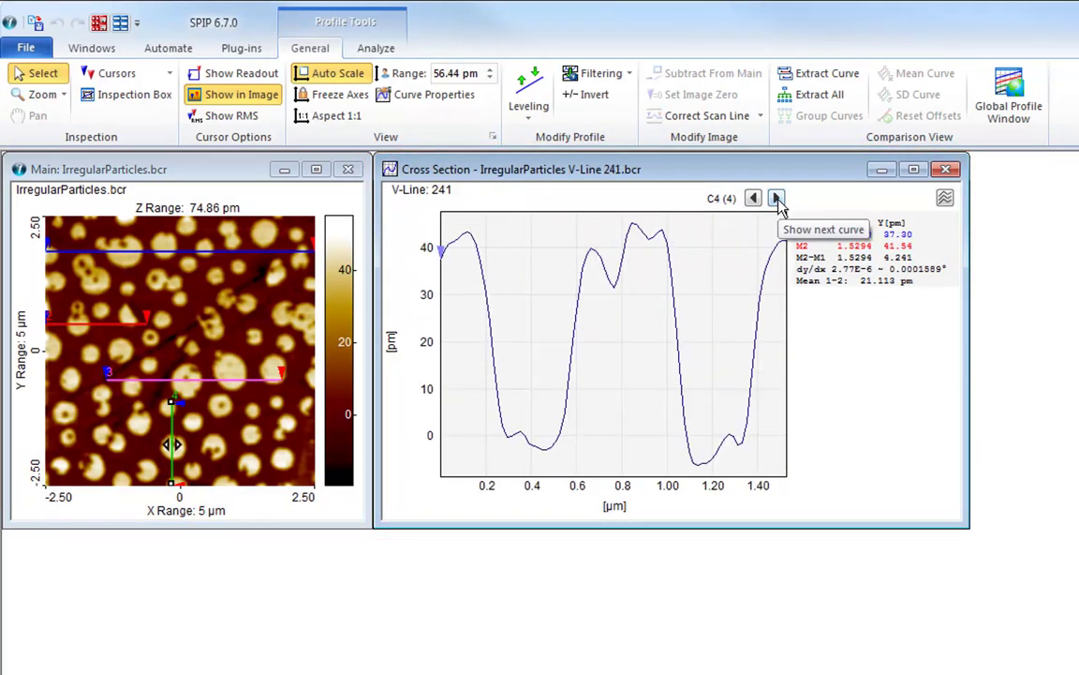
left_click(776, 199)
left_click(777, 199)
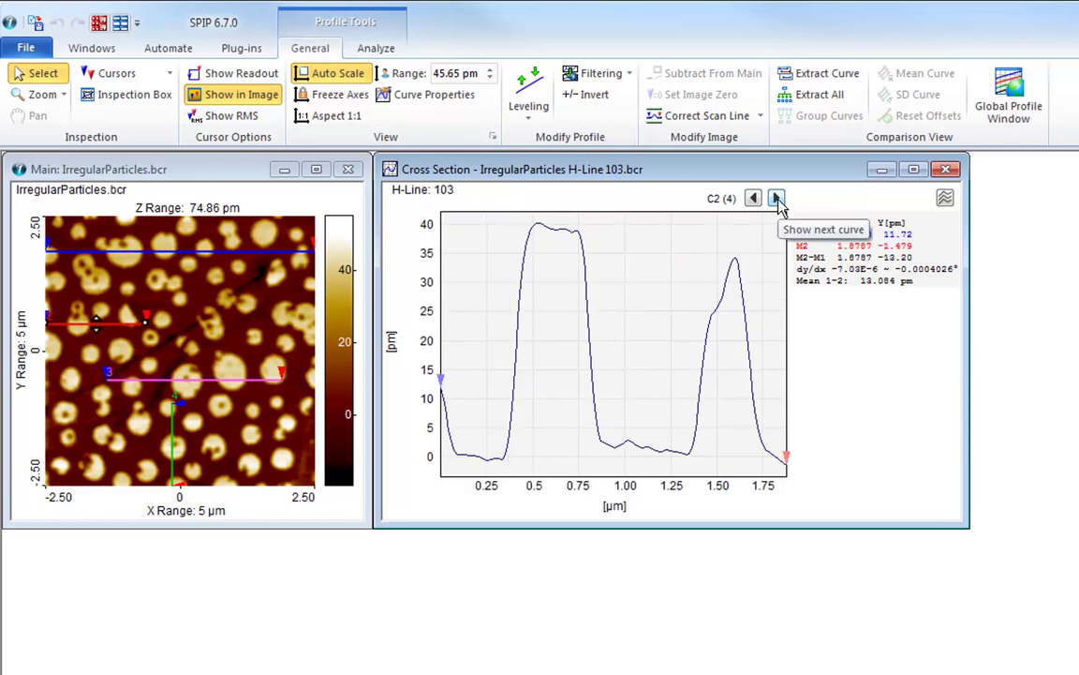
Select the profile lines one after another in the IrregularParticles image to view each one's curve
left_click(147, 343)
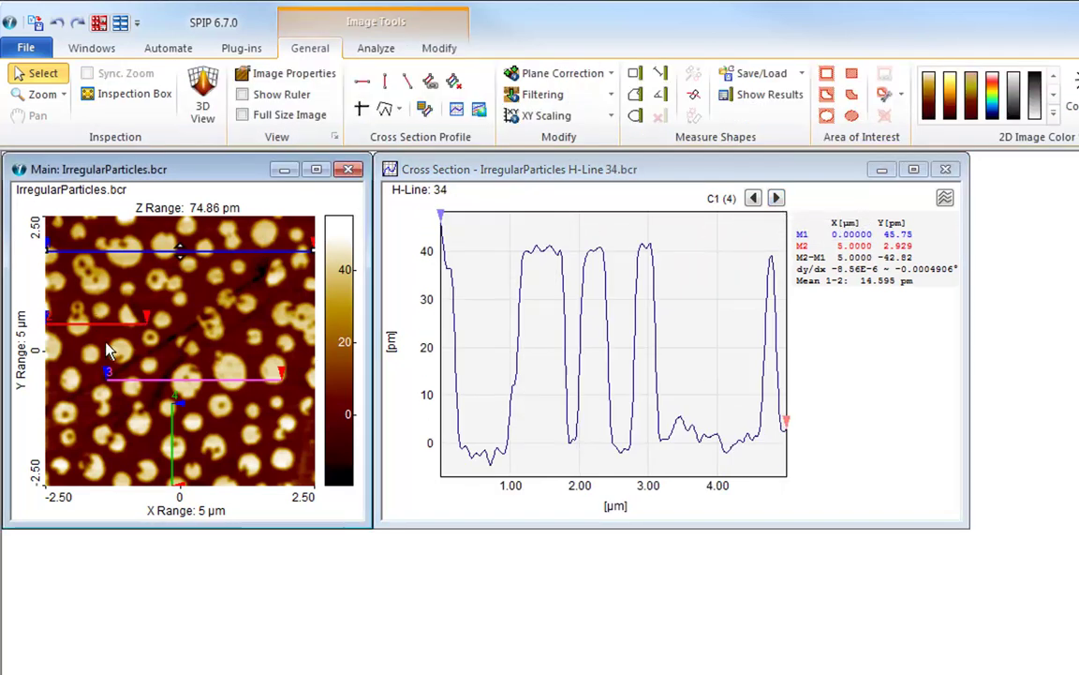
left_click(99, 323)
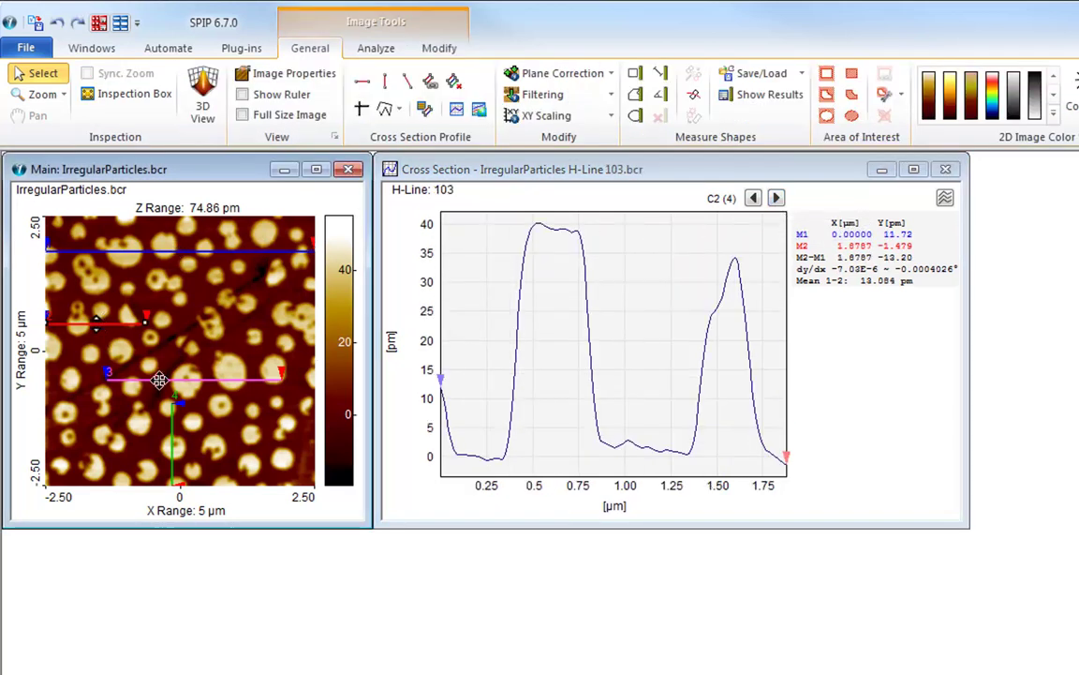
left_click(159, 380)
left_click(171, 429)
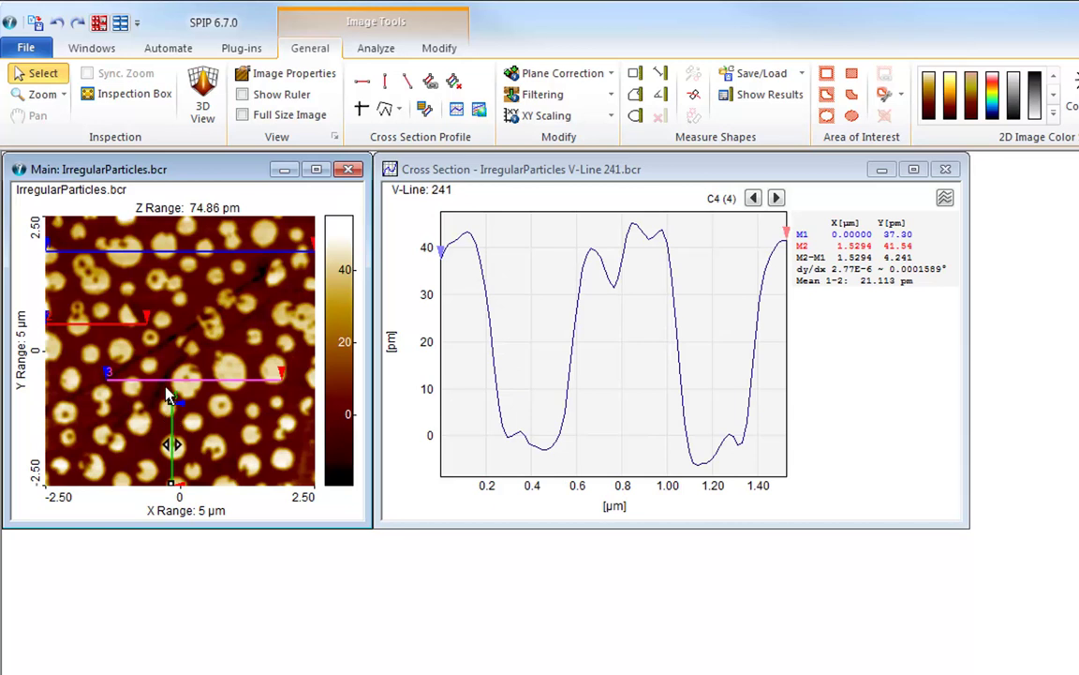
Select profile line 3 and place its M1 cursor at about 1.18 µm and its M2 cursor at about 1.80 µm on the curve
left_click(130, 378)
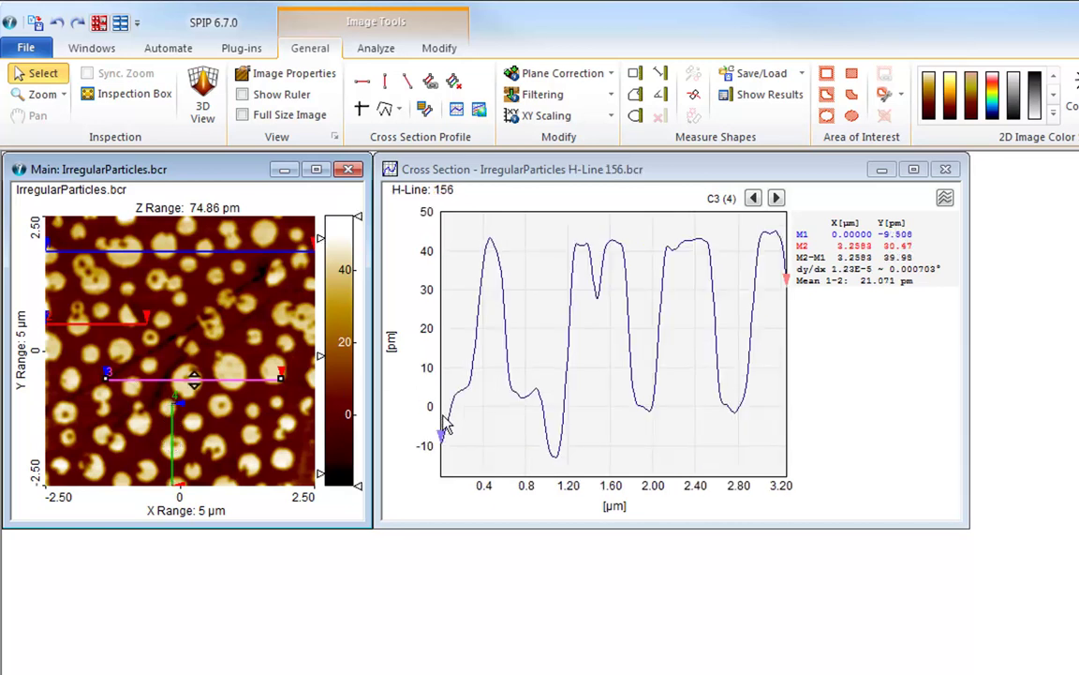
mouse_move(441, 436)
left_mouse_down()
mouse_move(492, 436)
mouse_move(553, 469)
mouse_move(558, 441)
left_mouse_up()
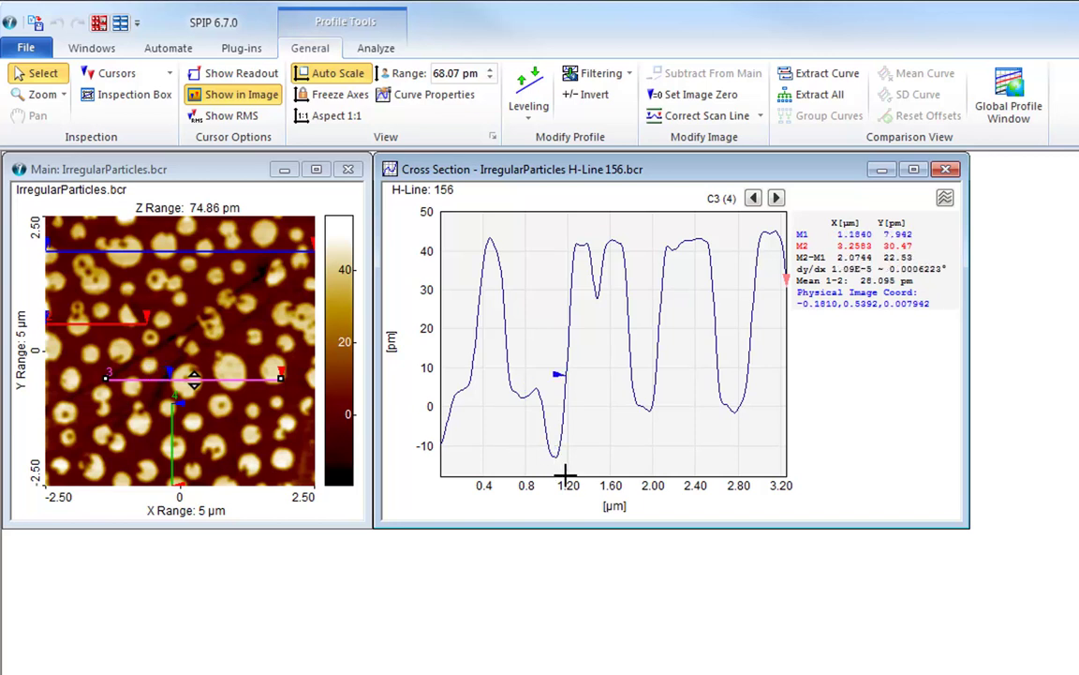
mouse_move(763, 276)
left_mouse_down()
mouse_move(714, 282)
mouse_move(744, 296)
mouse_move(651, 325)
mouse_move(632, 358)
left_mouse_up()
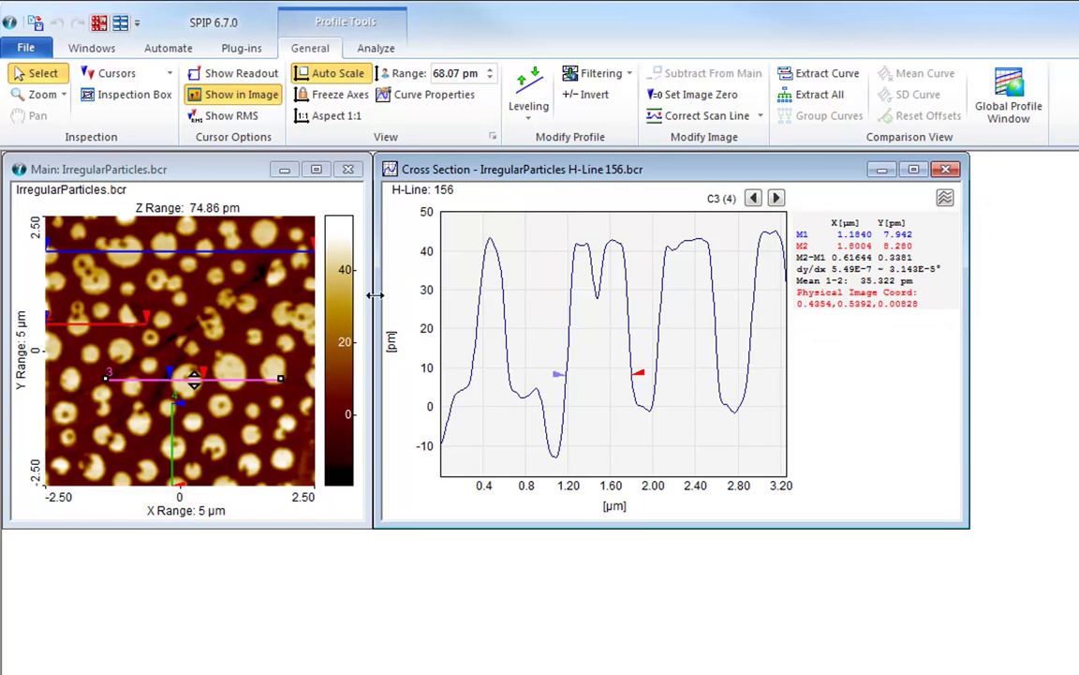
Show 4 cursor pairs on the curve and move cursor M4 to about 2.96 µm and M6 and M8 to about 2.87 µm
left_click(148, 78)
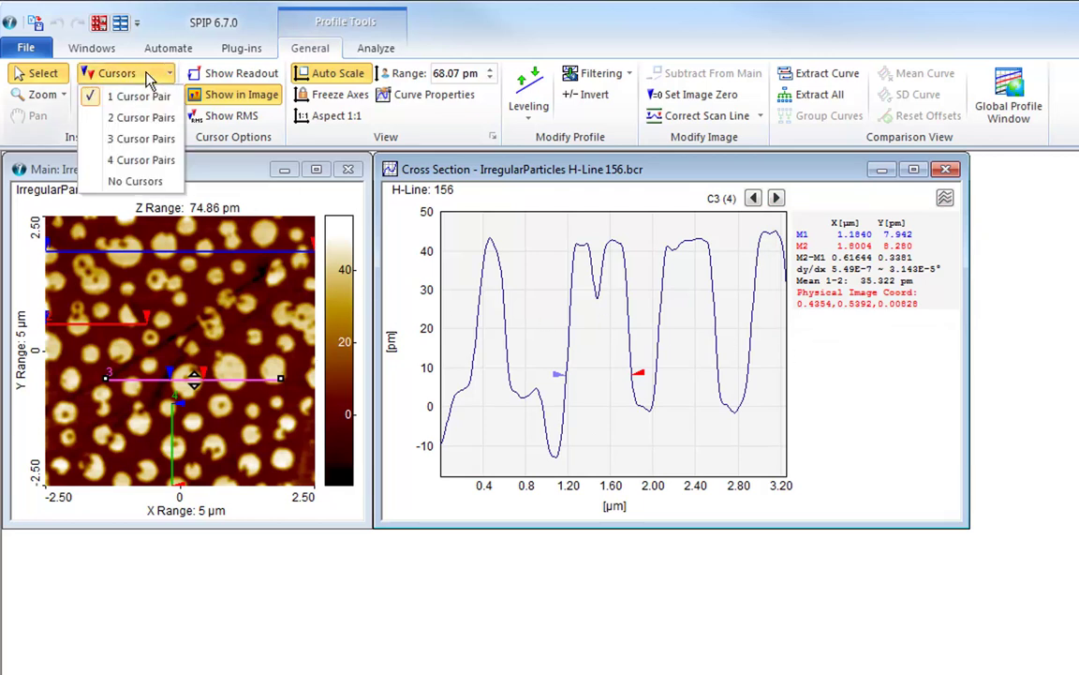
left_click(138, 160)
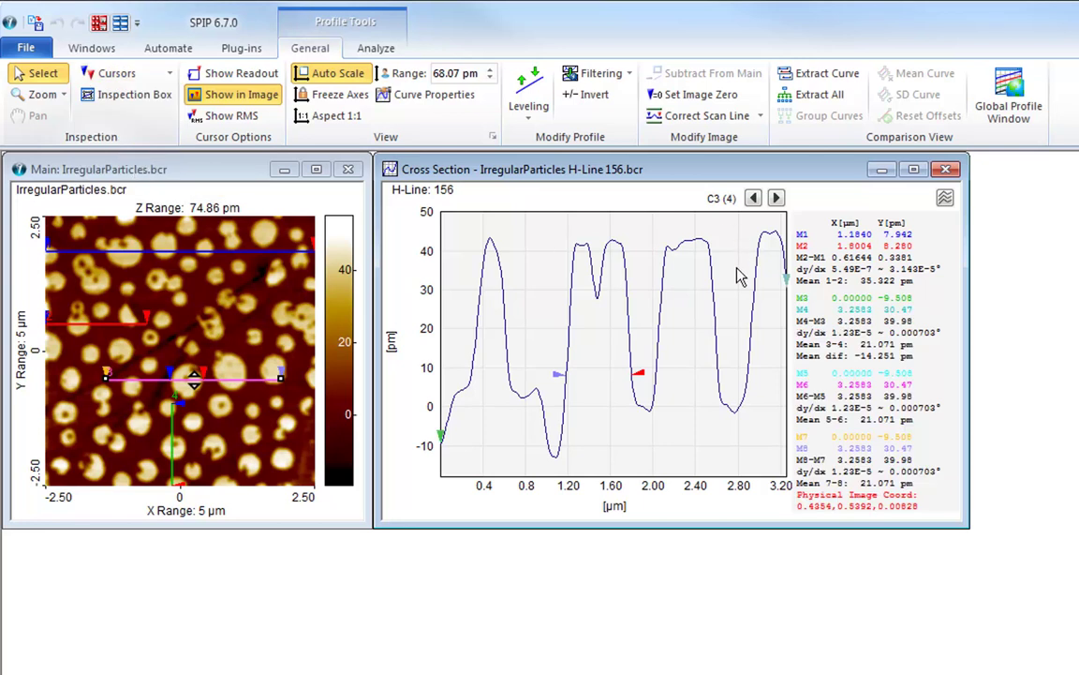
left_click(769, 291)
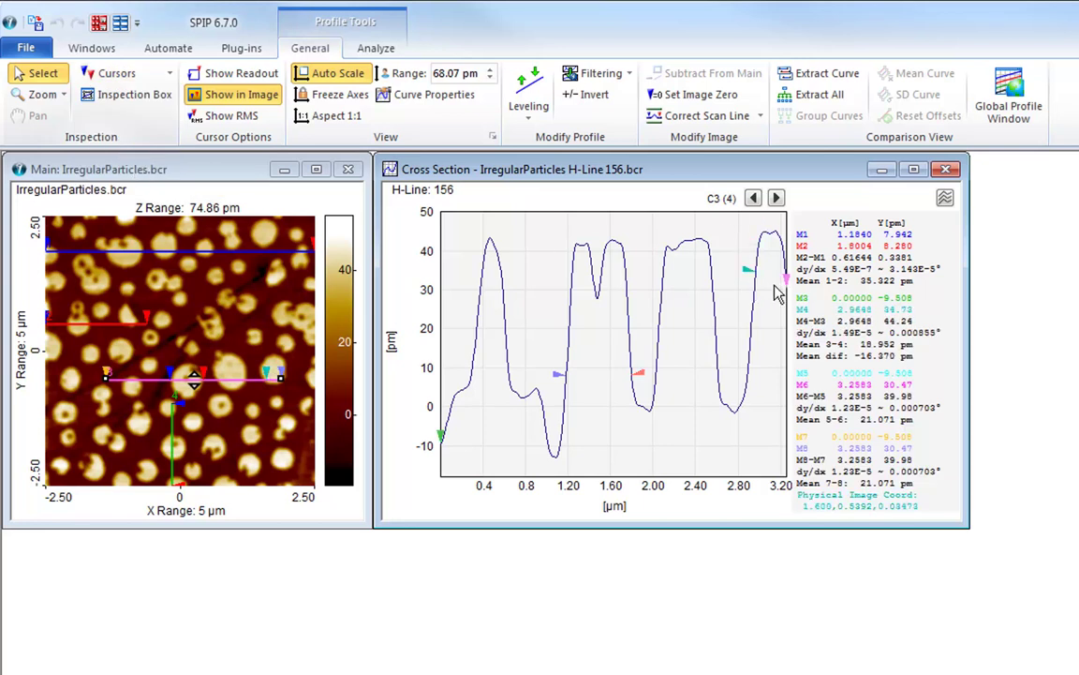
left_click(755, 292)
left_click(745, 293)
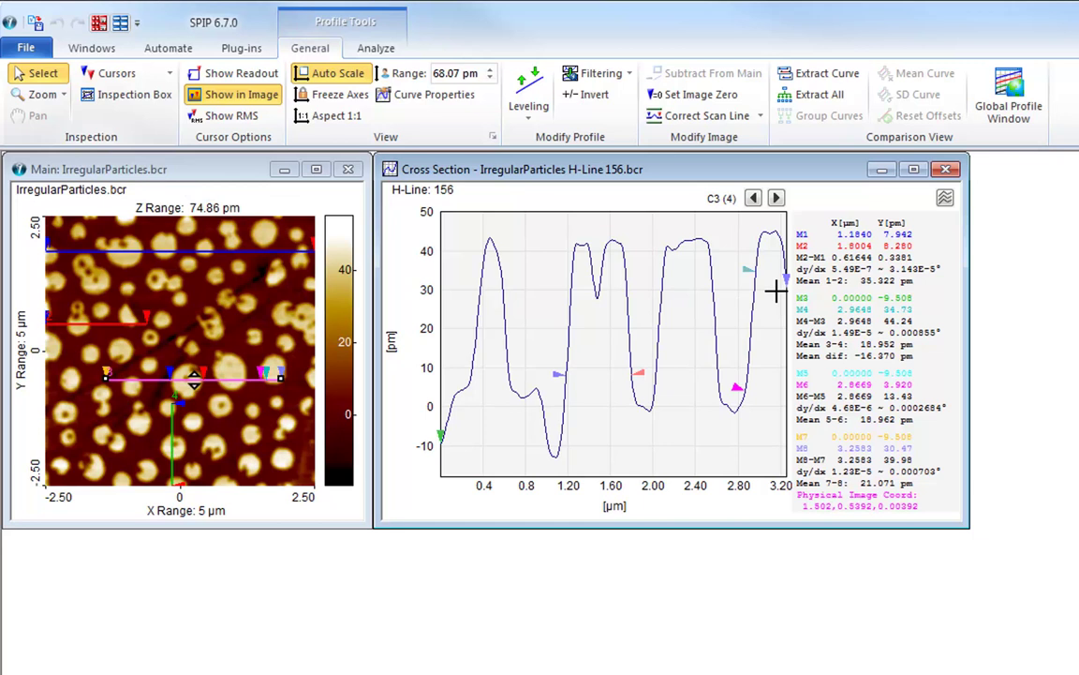
left_click(744, 306)
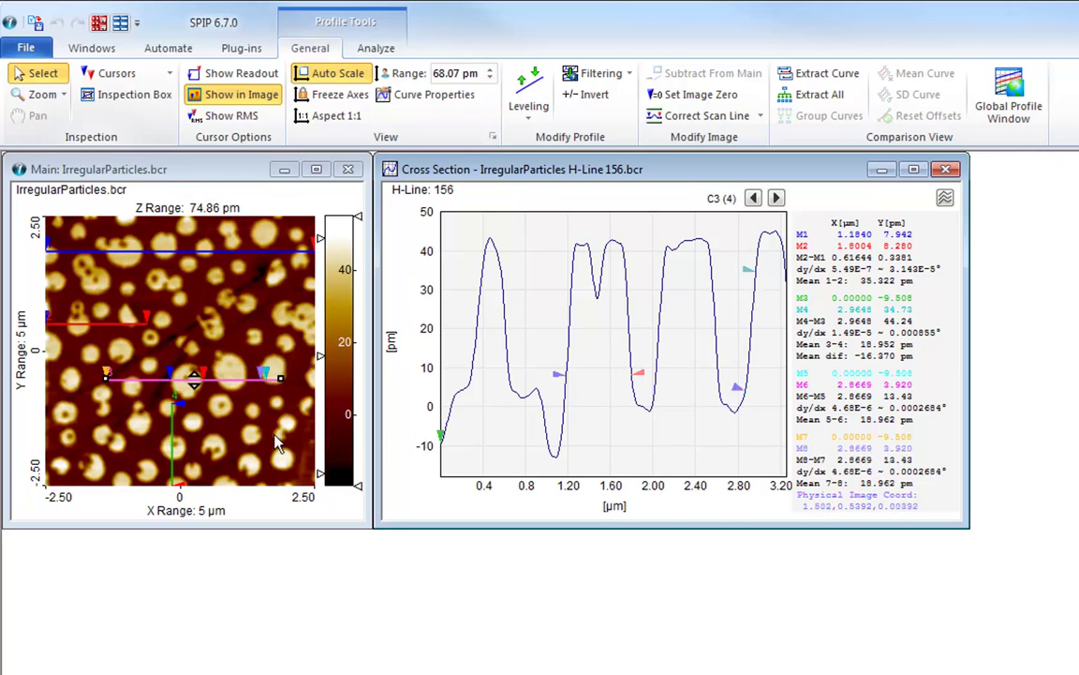
Zoom in on the particle crossed by profile line 3 and move the M2 cursor to about 1.78 µm directly in the image
left_click_drag(181, 339, 178, 381)
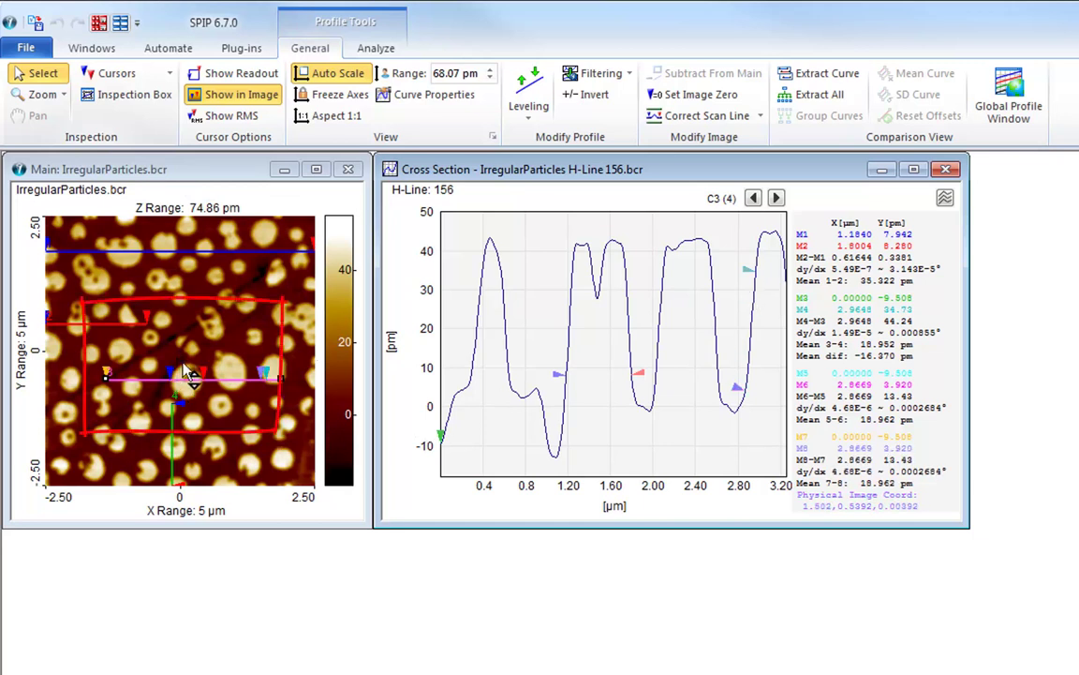
scroll(187, 380, "up", 2)
scroll(197, 409, "up", 1)
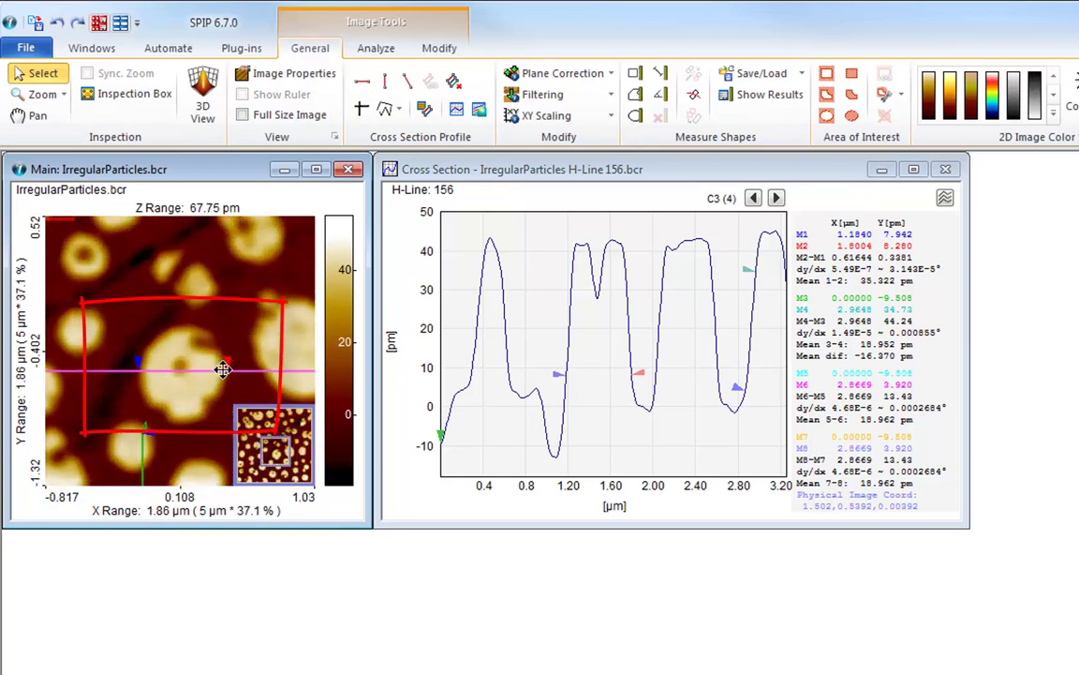
left_click_drag(265, 365, 222, 391)
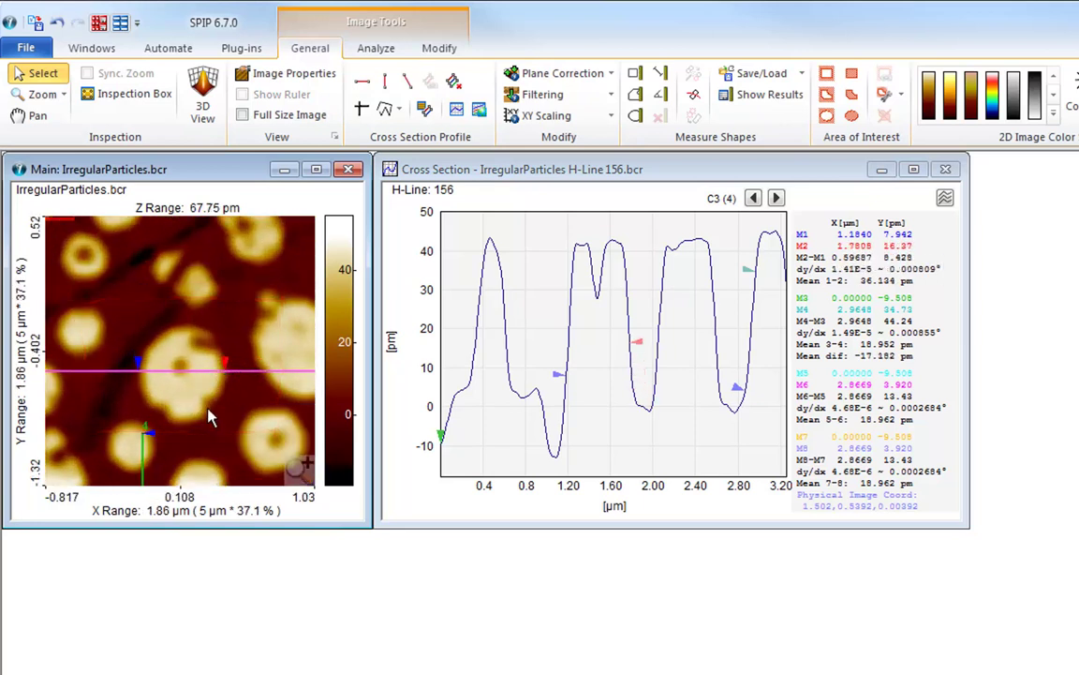
Copy the cursor values of the H-Line 156 curve, switch to Excel and paste them into cell A2 of Book1
left_click(525, 311)
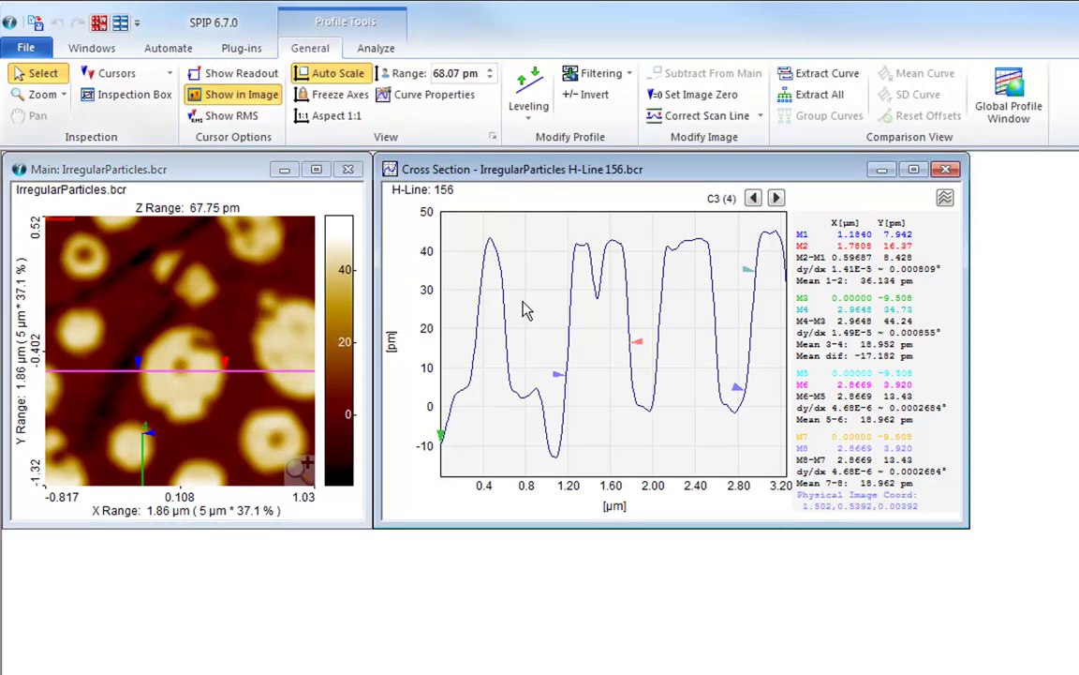
right_click(526, 311)
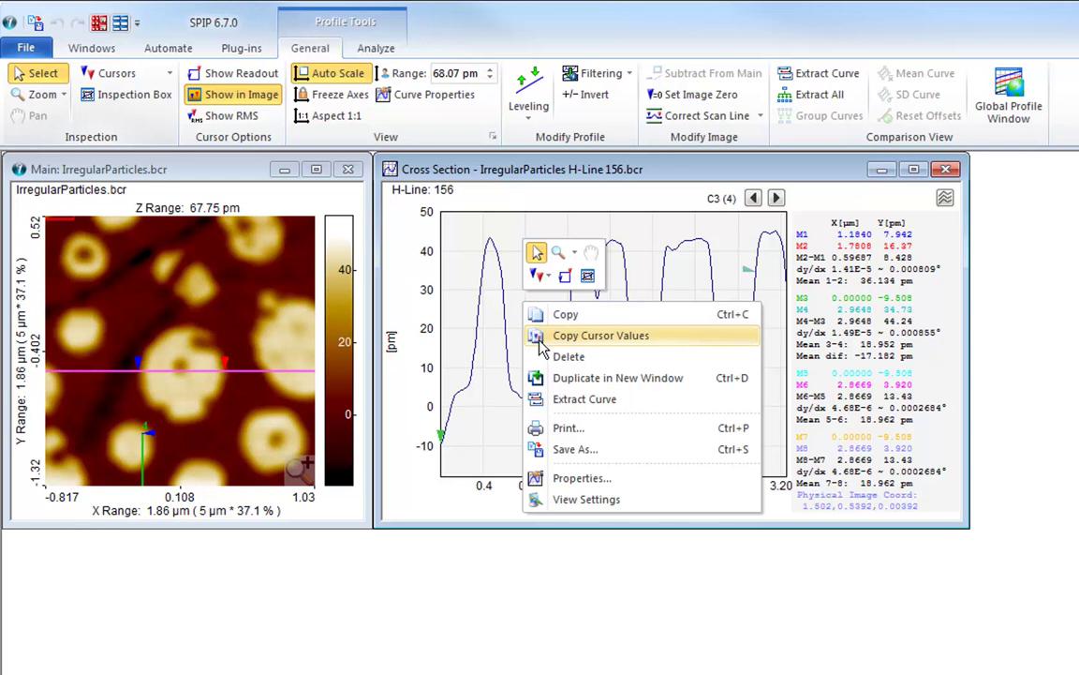
left_click(541, 339)
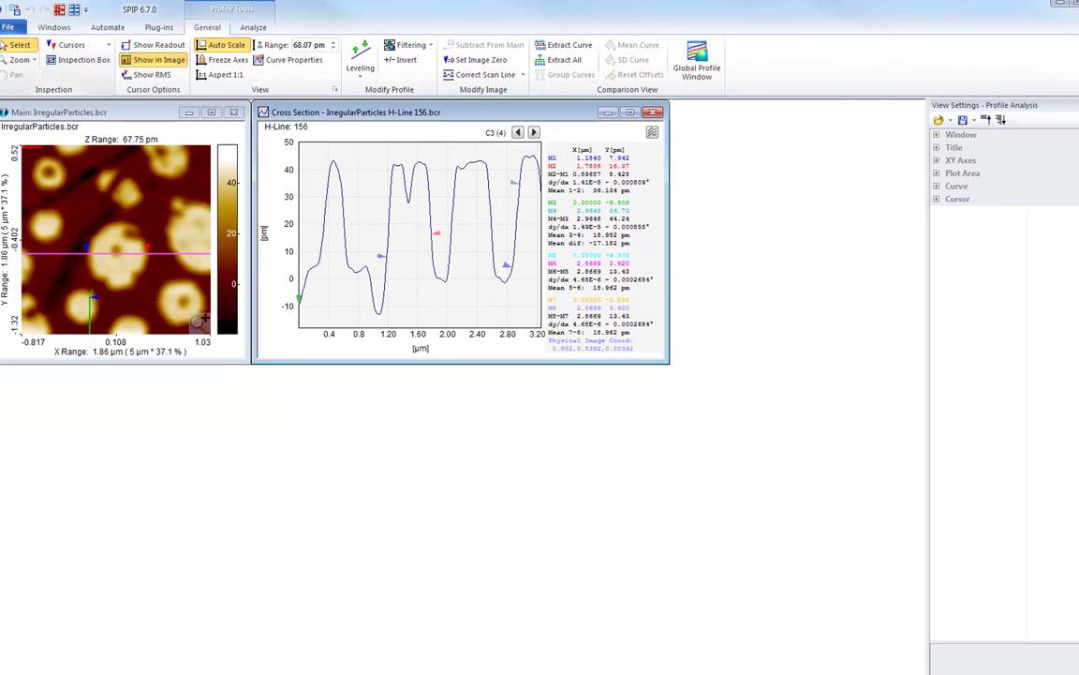
key("alt+Tab")
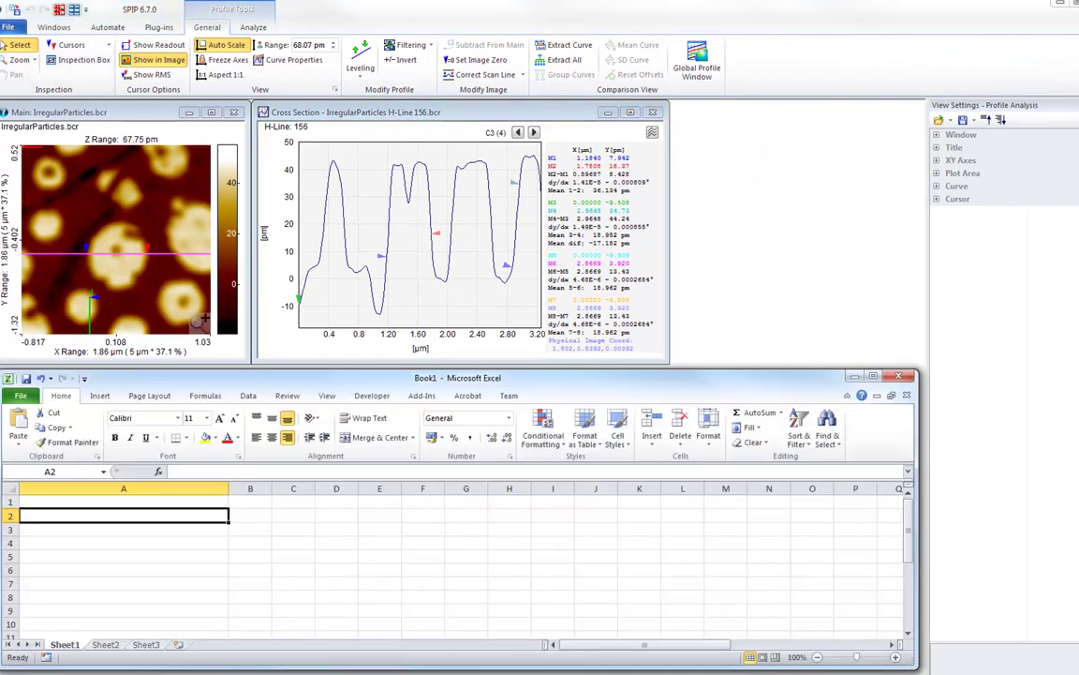
left_click(19, 423)
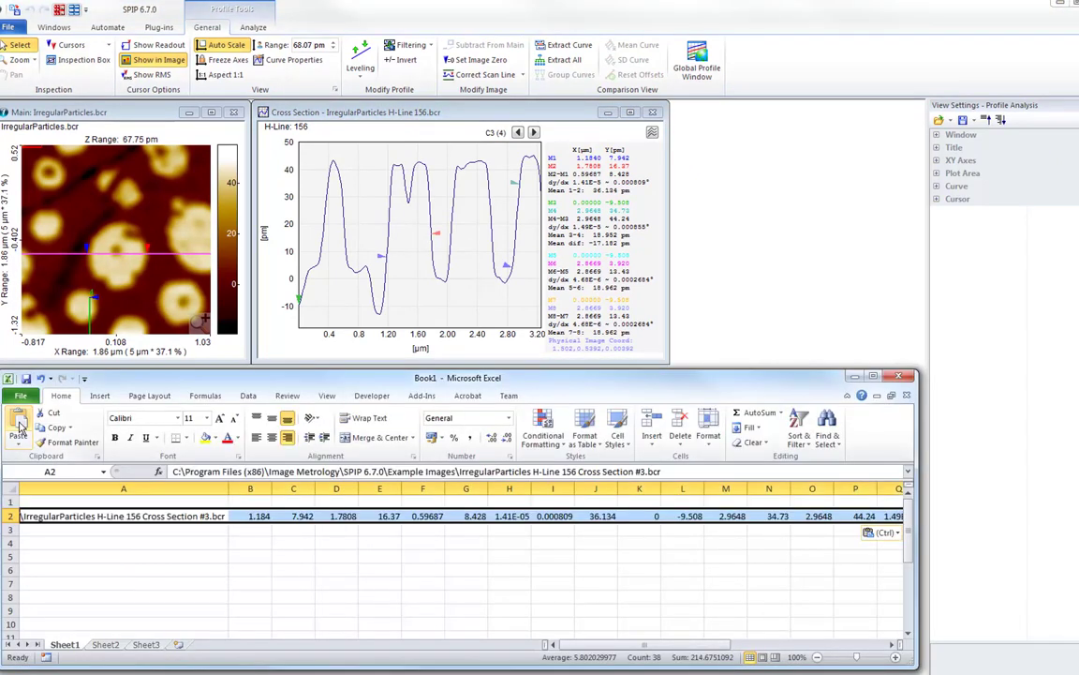
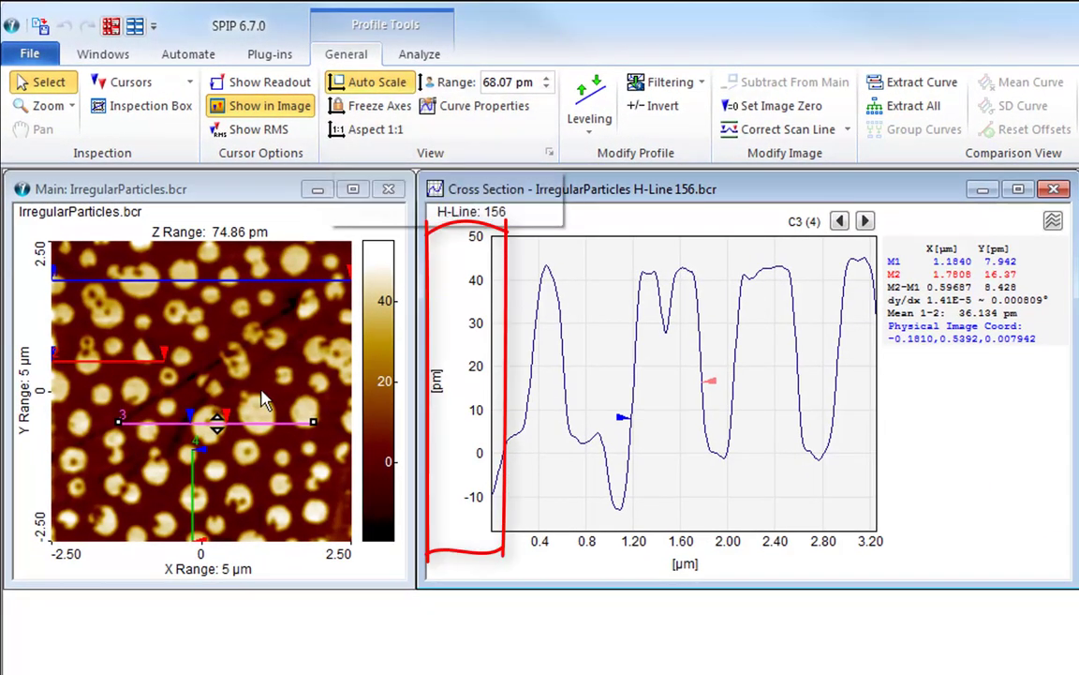
Move profile line 3 to line 159 in the IrregularParticles image and freeze the axes of the cross section plot
mouse_move(256, 426)
left_mouse_down()
mouse_move(253, 407)
mouse_move(258, 469)
mouse_move(274, 428)
left_mouse_up()
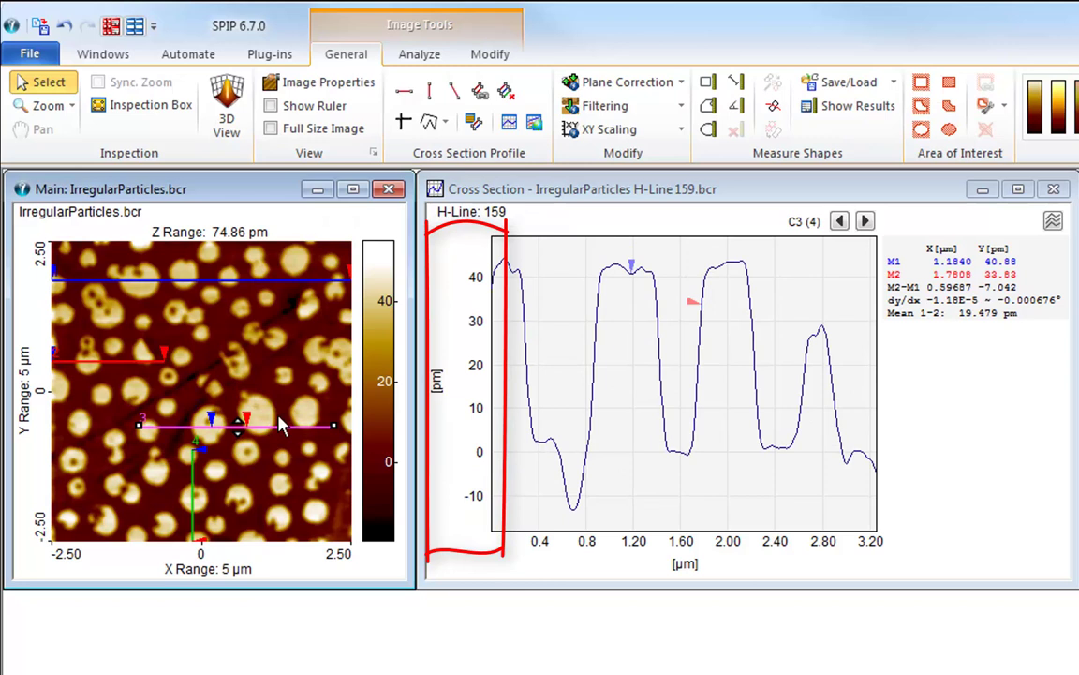
left_click(549, 192)
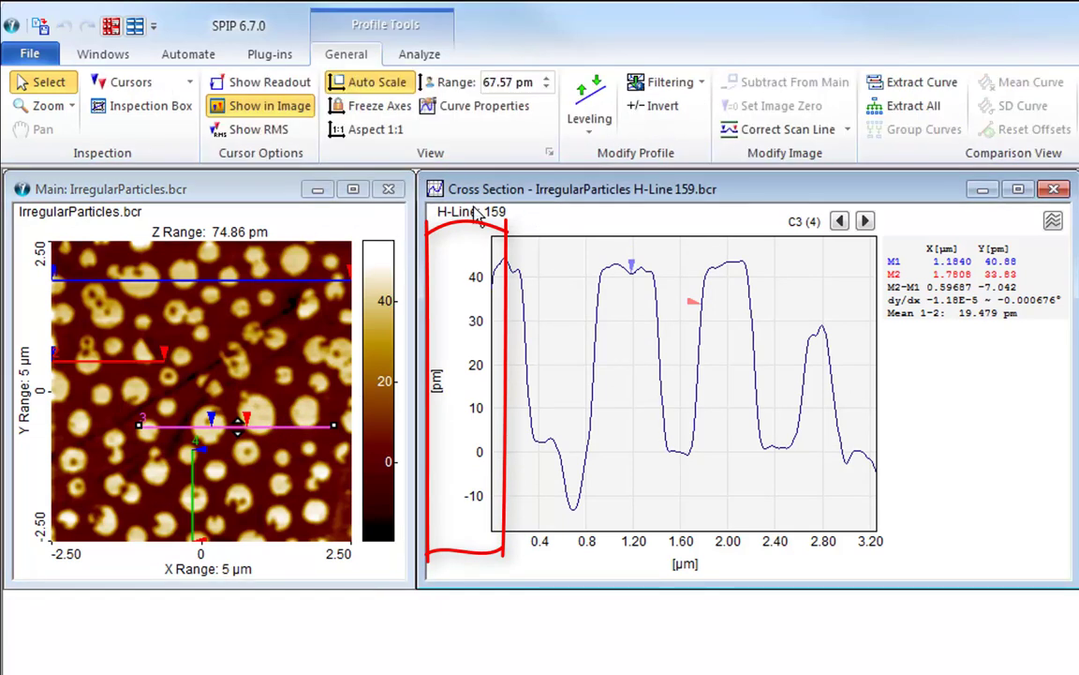
left_click(349, 106)
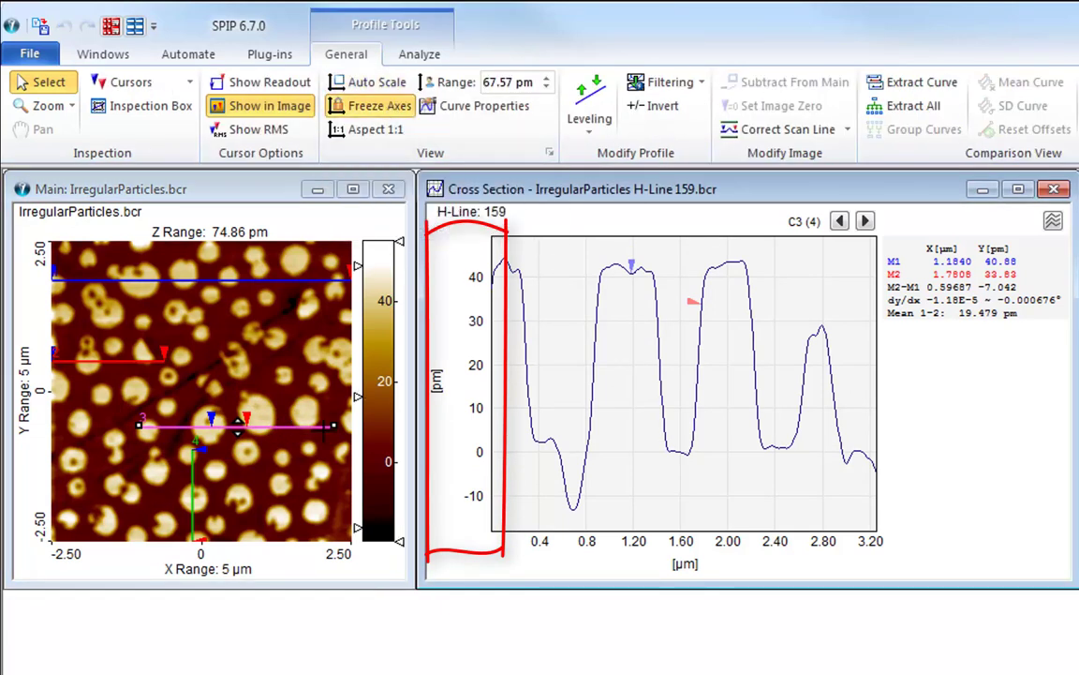
Move profile line 3 up to line 149 and apply the 1:1 aspect ratio to the cross section plot
left_click(276, 428)
mouse_move(275, 427)
left_mouse_down()
mouse_move(243, 405)
mouse_move(251, 418)
mouse_move(259, 392)
mouse_move(267, 415)
left_mouse_up()
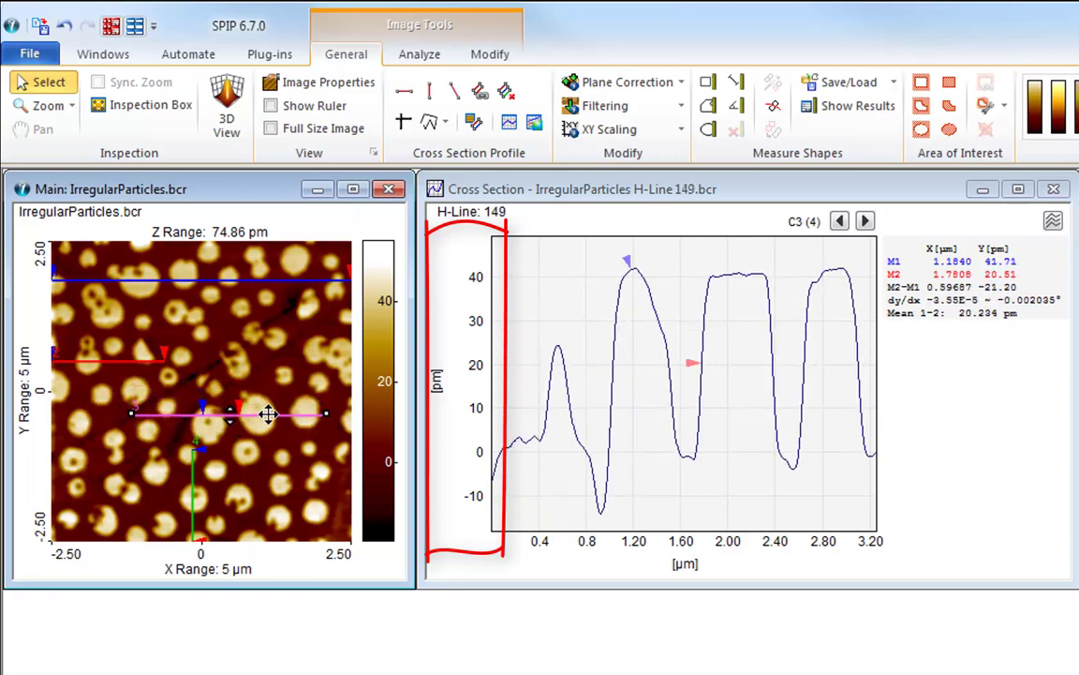
left_click(502, 199)
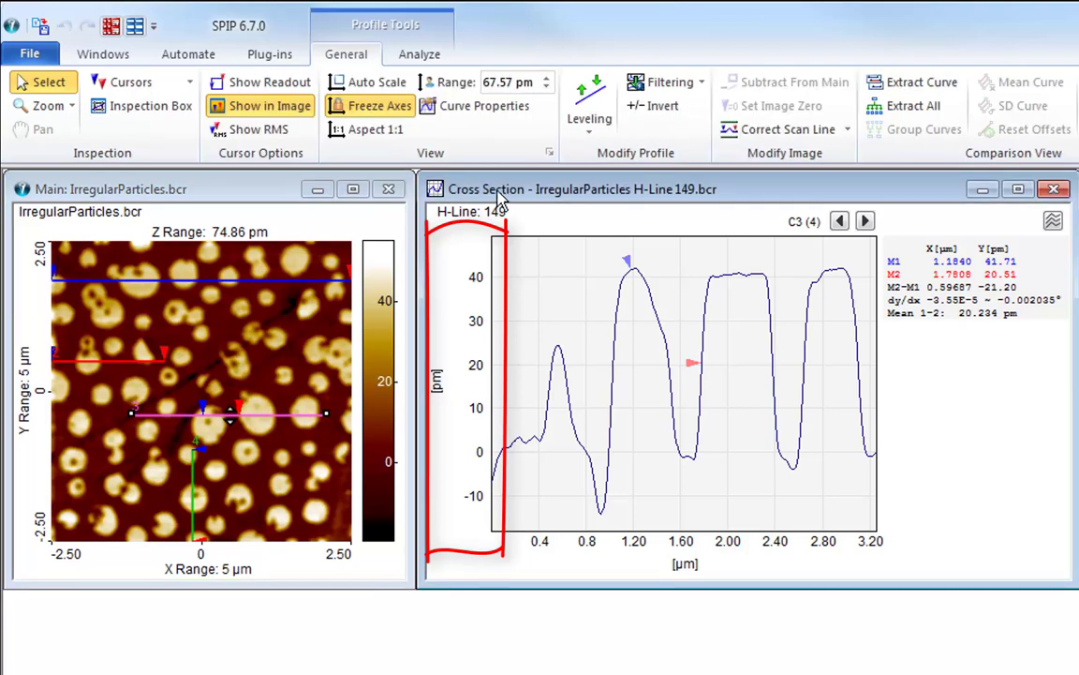
left_click(373, 137)
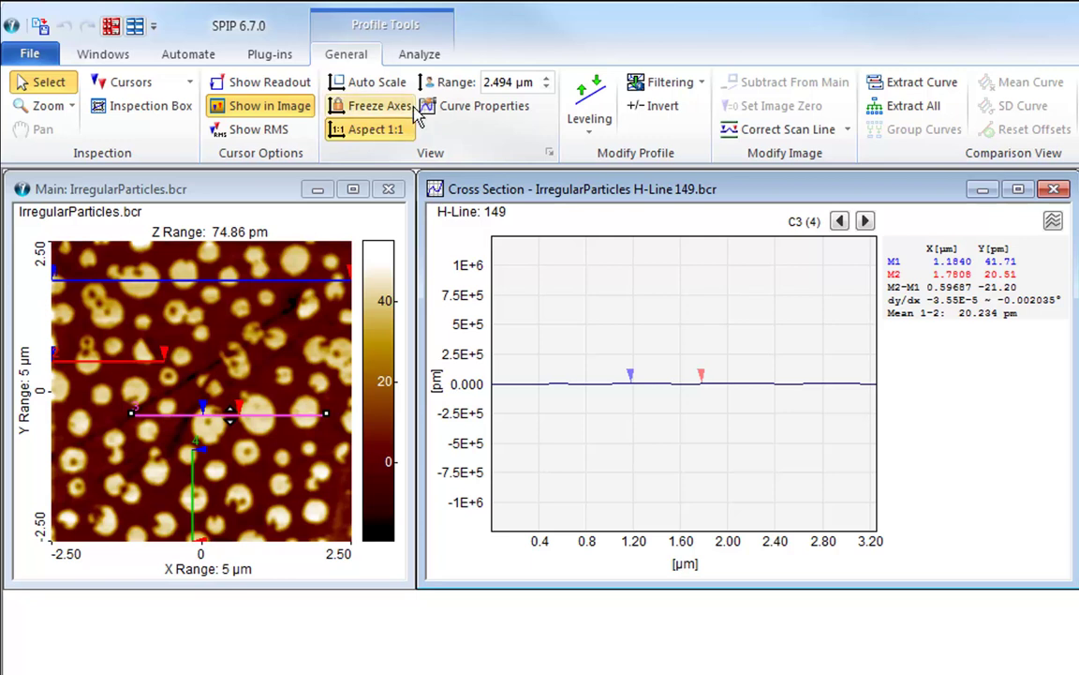
Set the range of the H-Line 149 cross section plot to 2 nm and reduce it stepwise to 200 pm
left_click(496, 83)
type("2 nm")
key("Return")
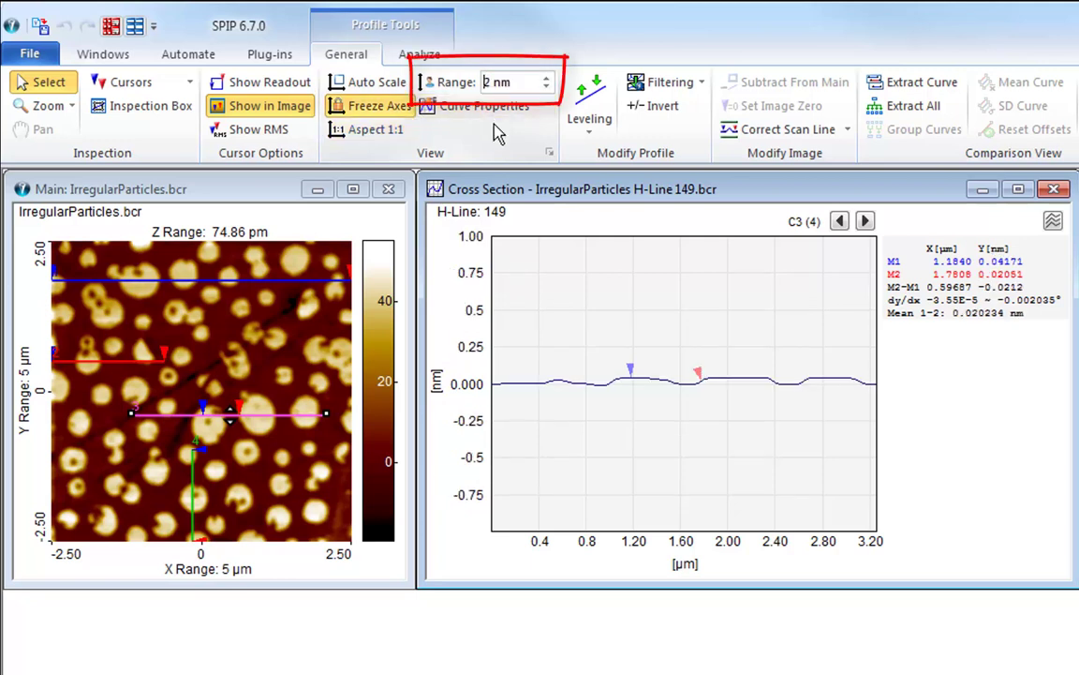
key("Down")
key("Down")
key("Down")
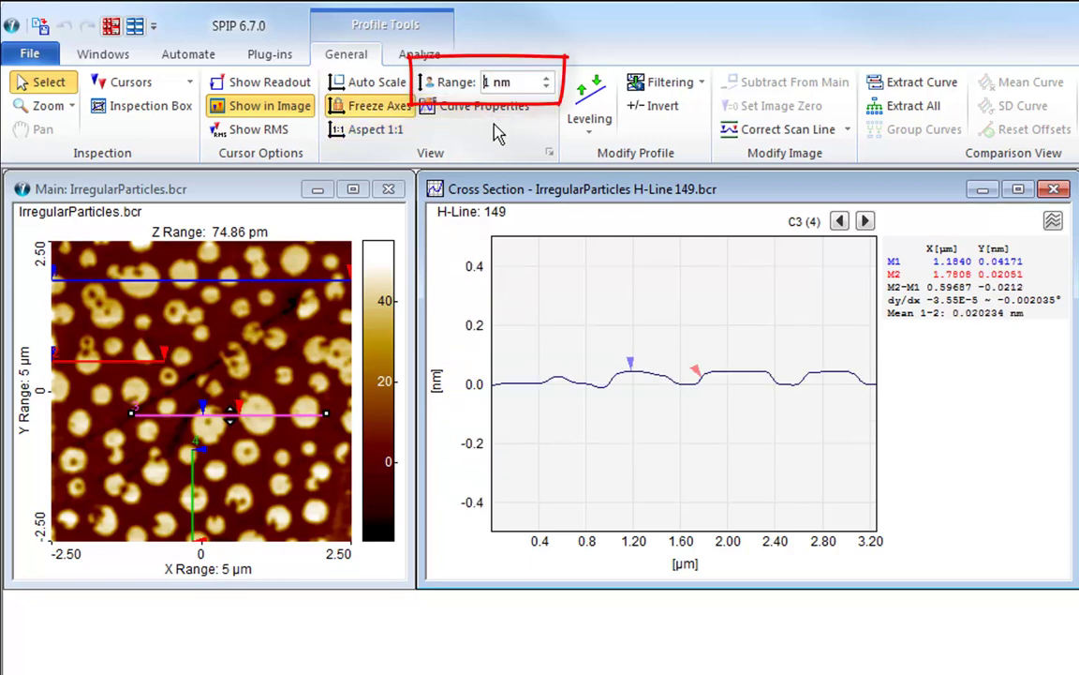
key("Down")
key("Down")
key("Down")
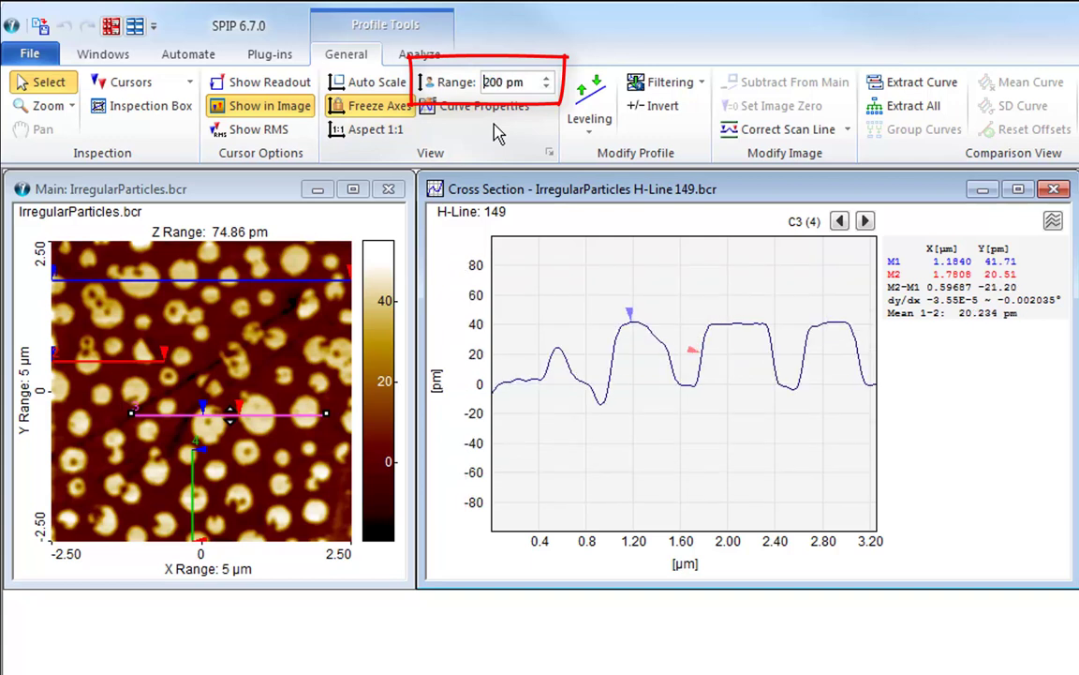
key("Up")
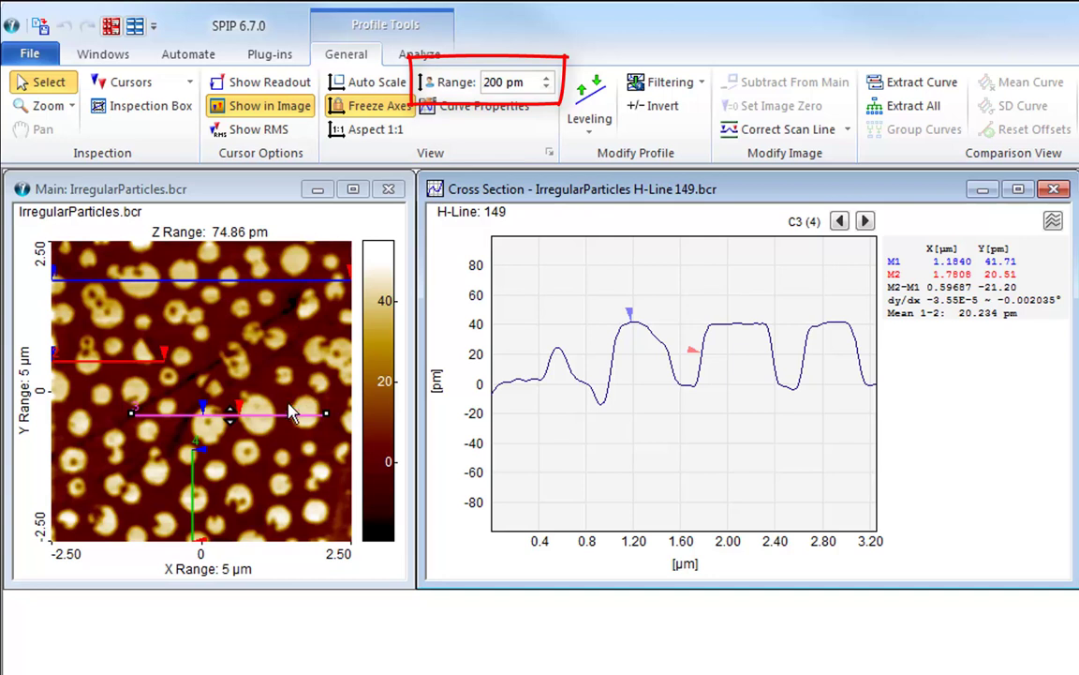
Display the curves of profile lines 2, 1 and 3 in turn to compare them at the fixed range
left_click(99, 357)
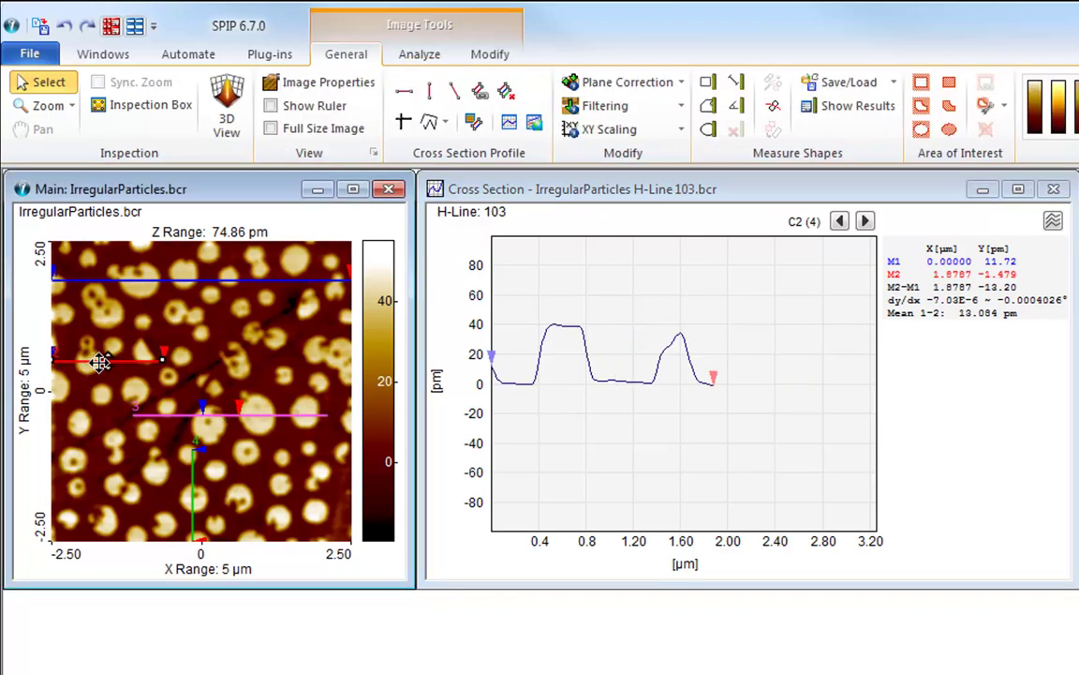
left_click(202, 278)
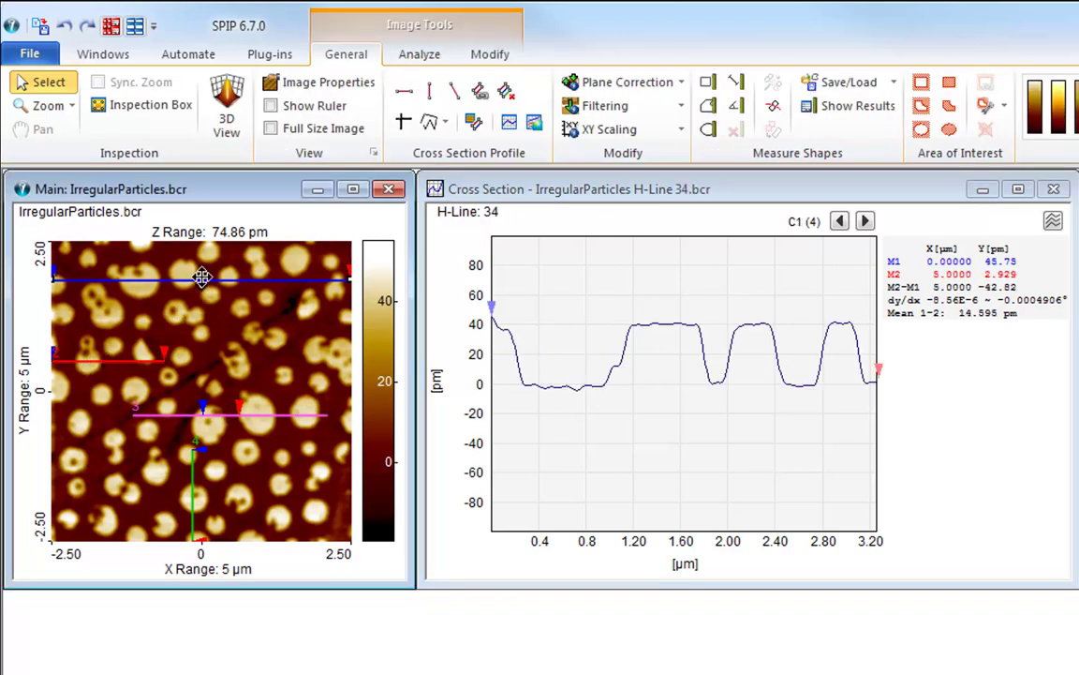
left_click(296, 413)
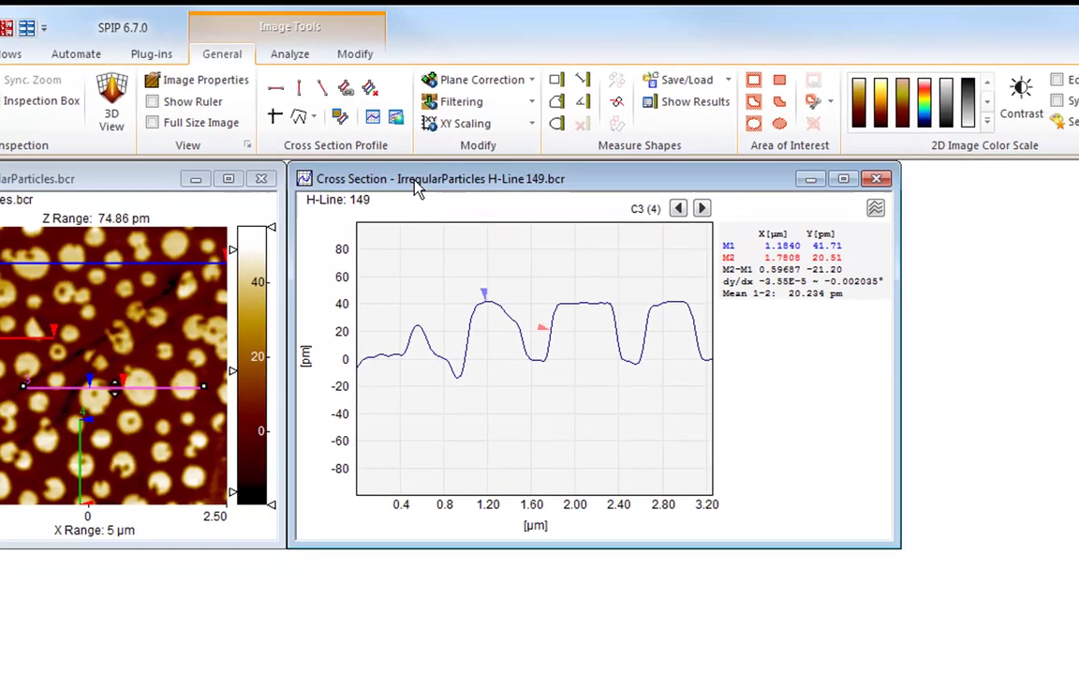
Inspect the XY Axes view settings of the H-Line 149 cross section, including the X Axis and Y Axis groups
left_click(544, 192)
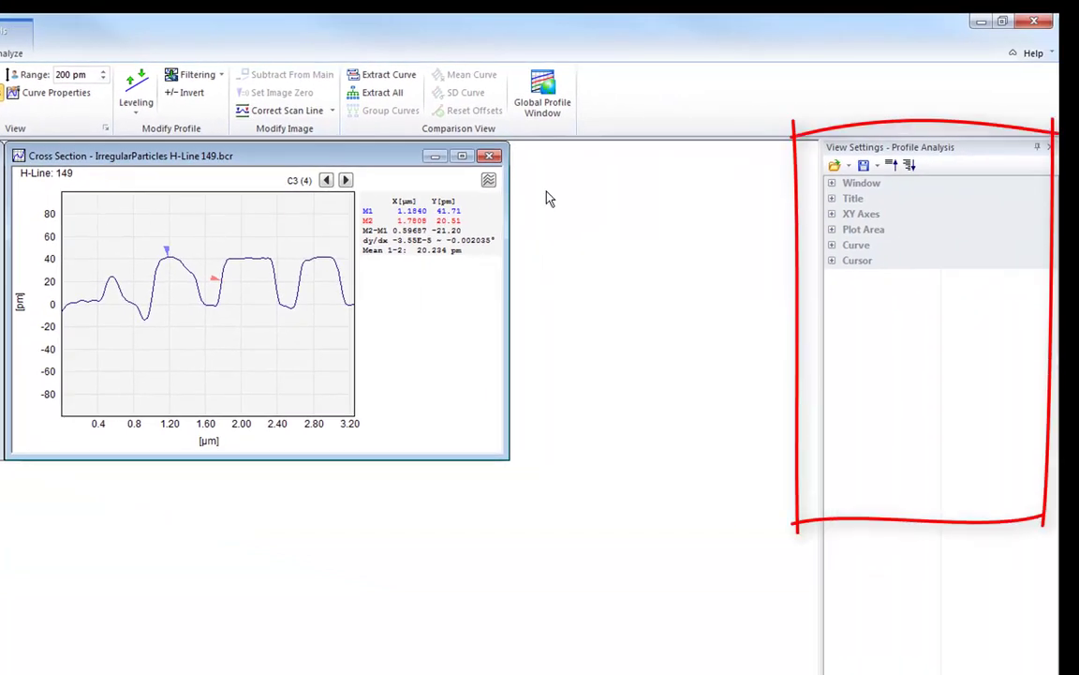
left_click(832, 215)
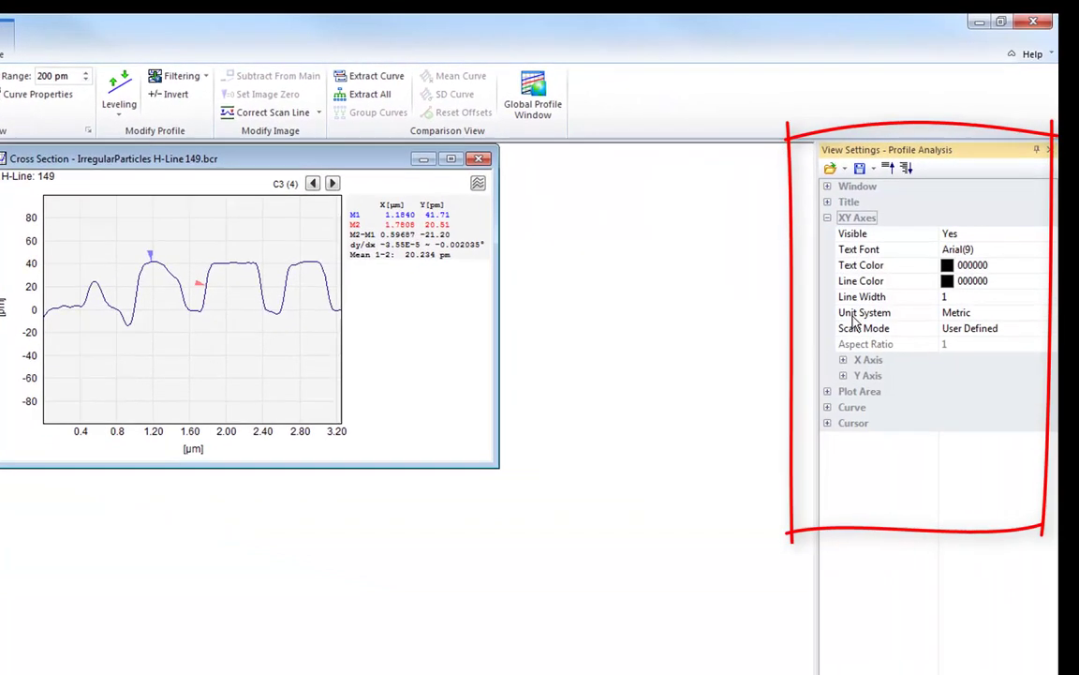
left_click(811, 412)
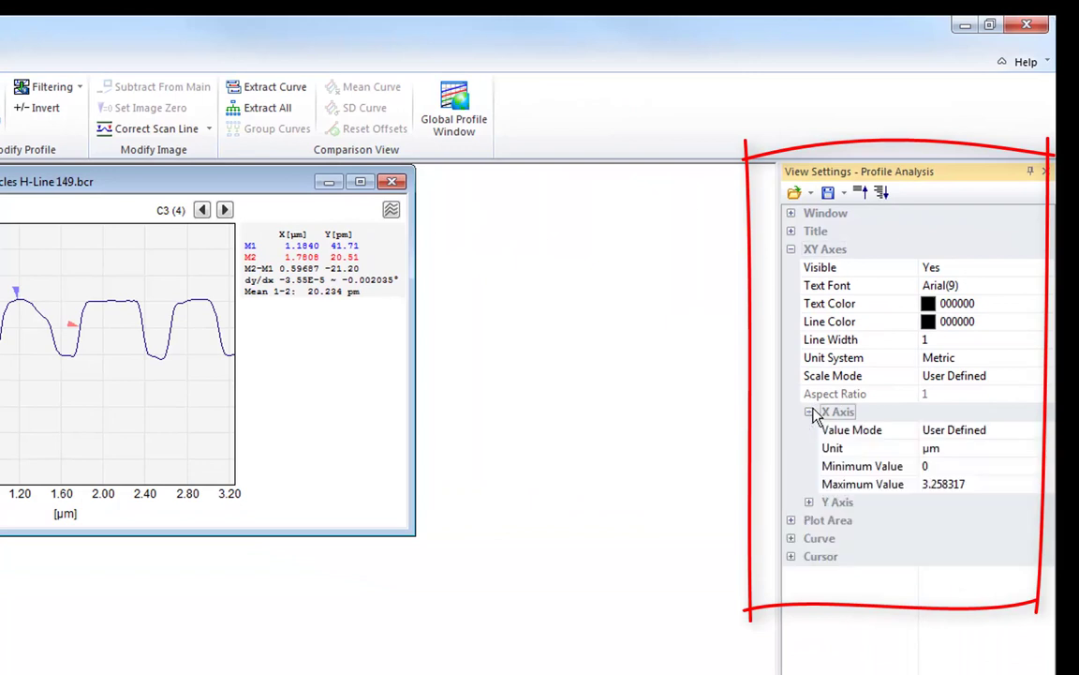
left_click(809, 503)
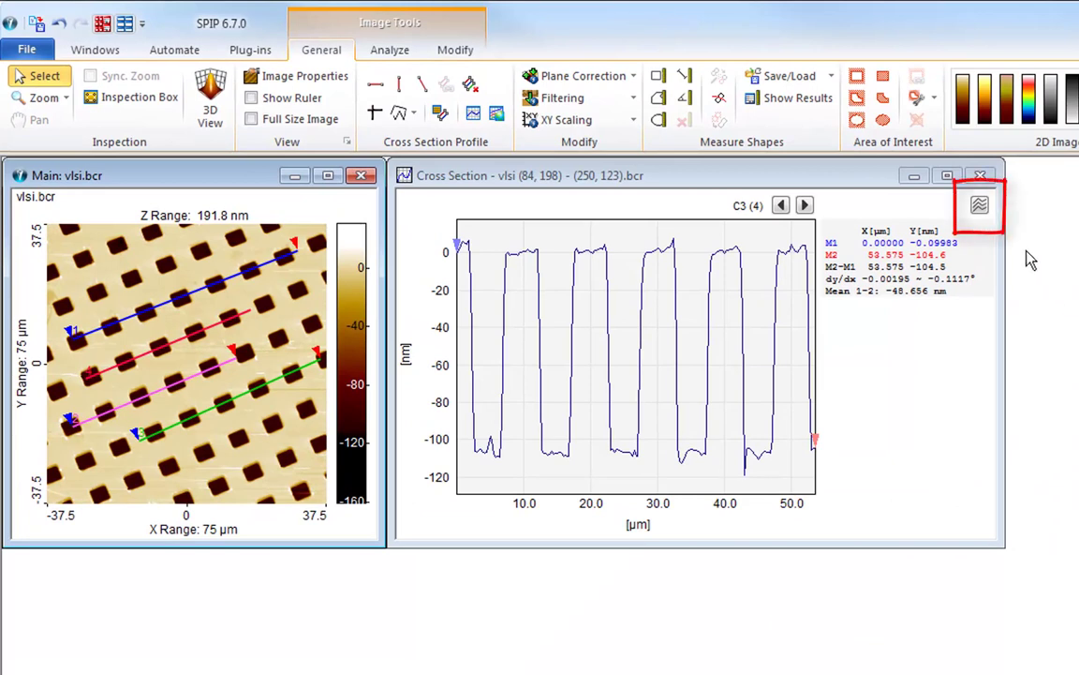
Show all four vlsi.bcr profiles in the comparison view and offset the green, red and blue curves vertically from each other
left_click(980, 206)
left_click_drag(855, 357, 911, 254)
left_click_drag(767, 363, 831, 401)
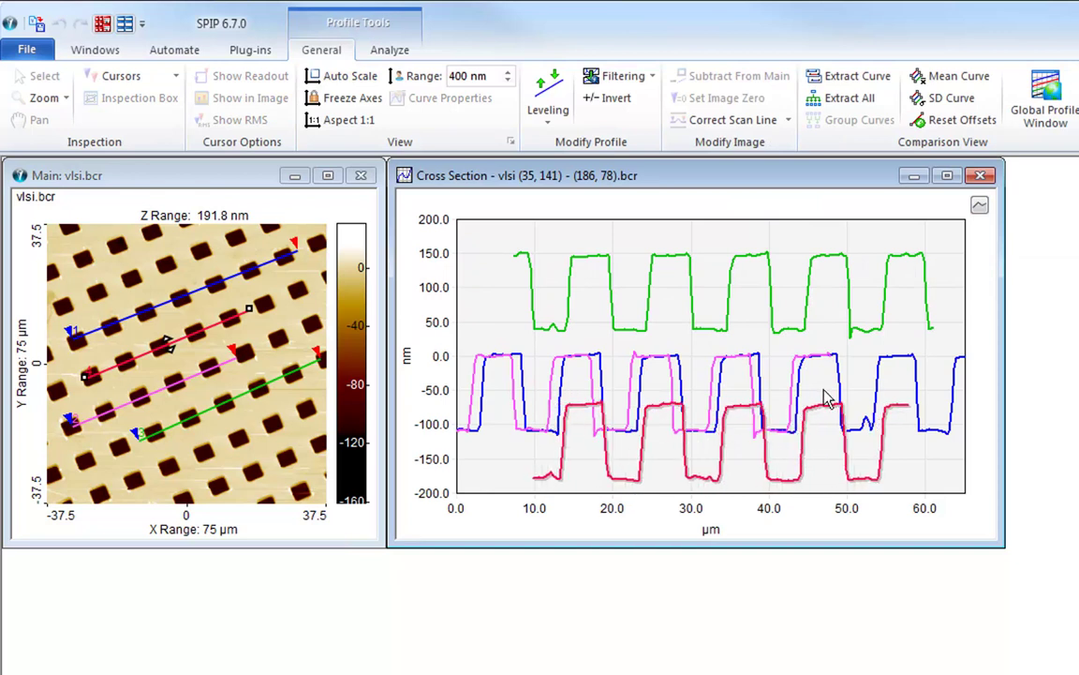
left_click_drag(761, 368, 769, 322)
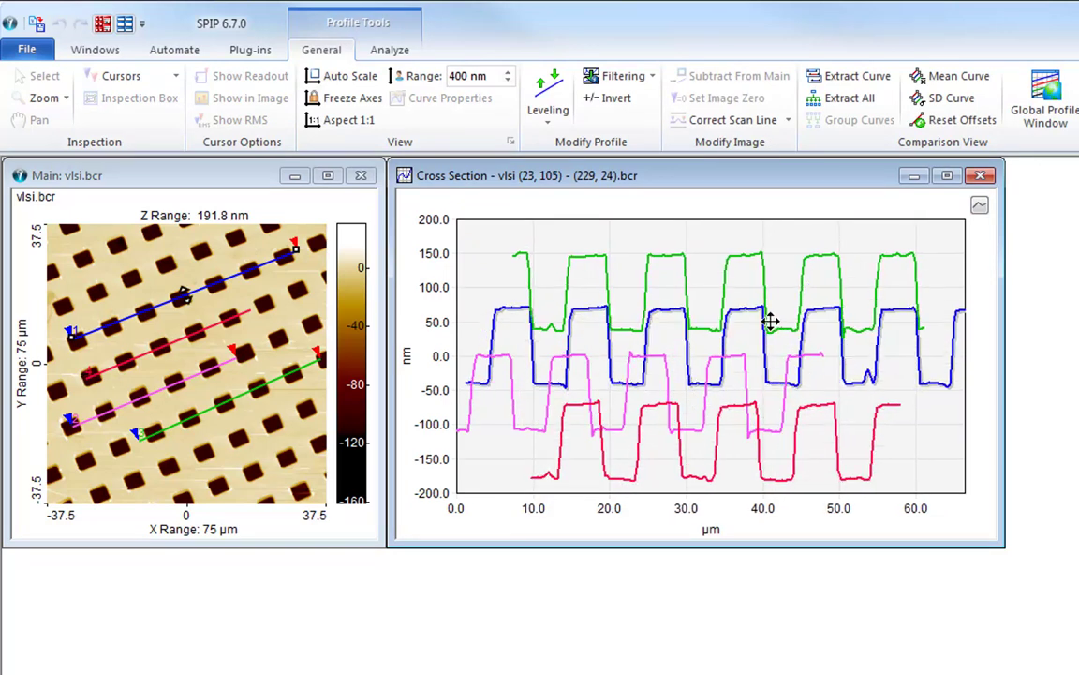
Align the magenta, red and green curves on top of the blue one and calculate the mean curve
left_click_drag(740, 378, 761, 320)
left_click_drag(743, 404, 750, 306)
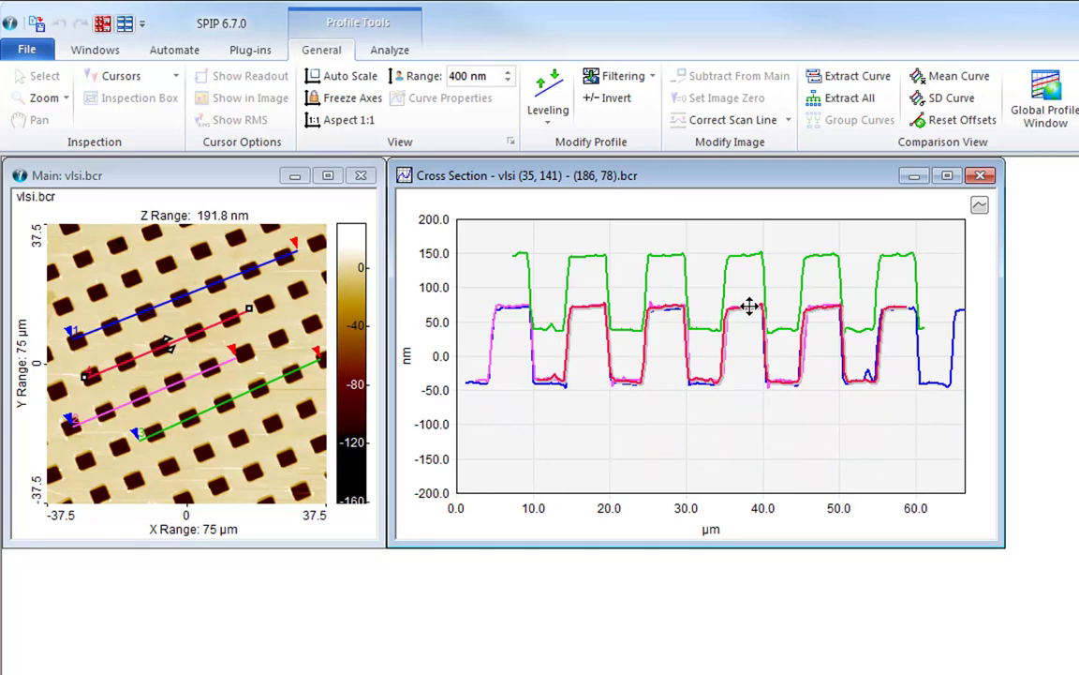
left_click_drag(747, 258, 749, 306)
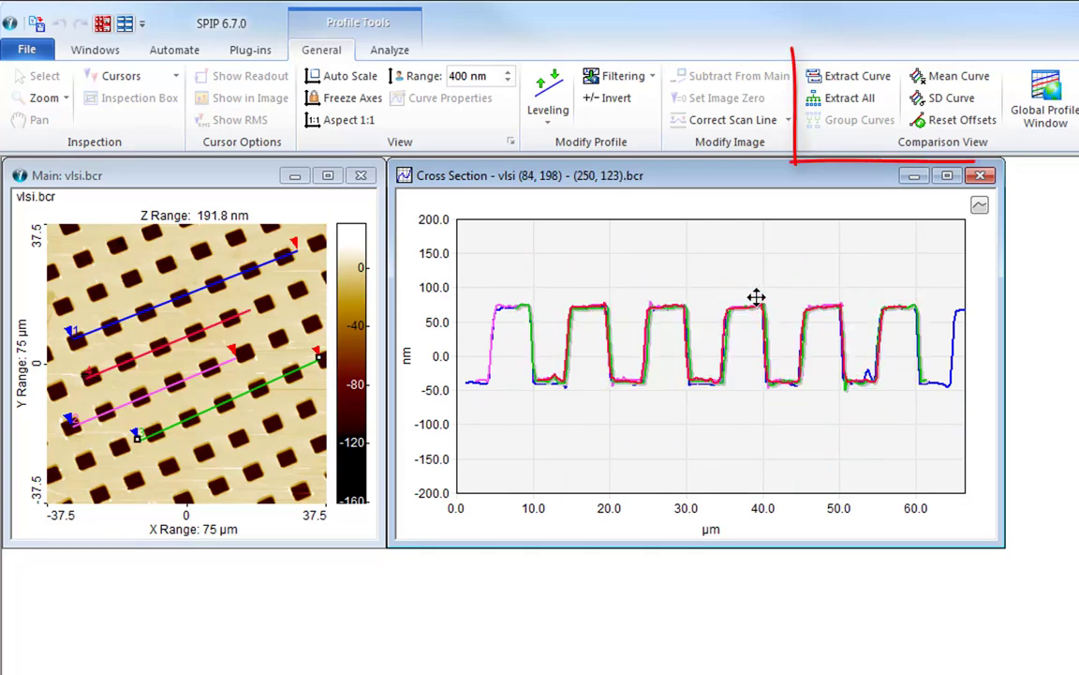
left_click(946, 79)
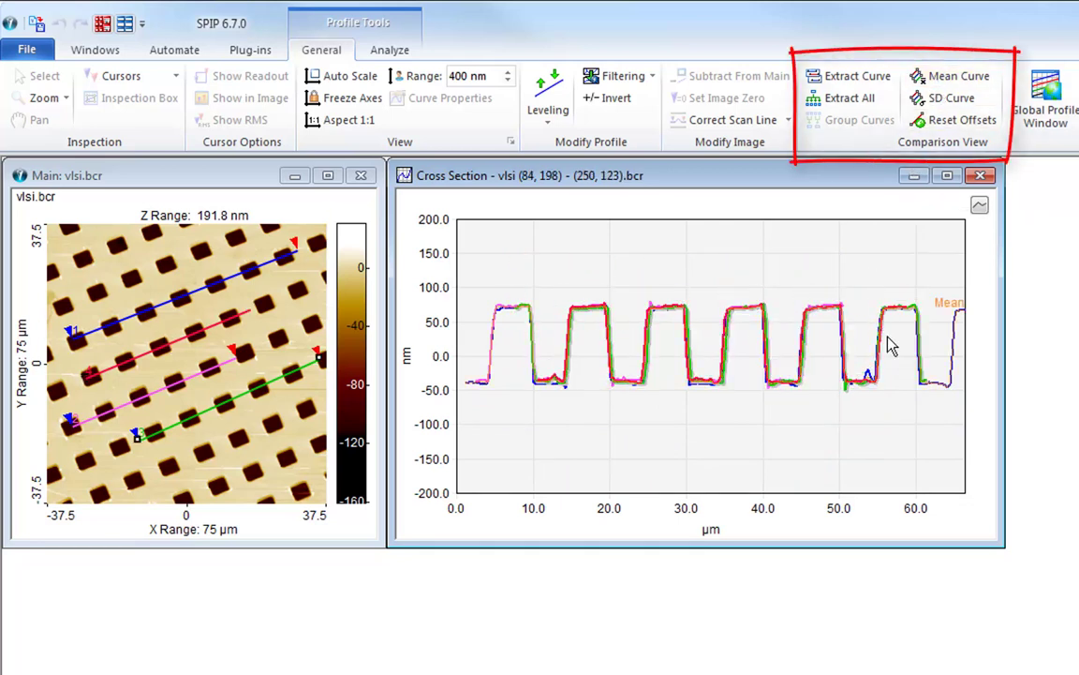
Spread the green, red and mean curves apart and extract the mean curve to a single curve analysis window
left_click_drag(911, 304, 901, 385)
left_click_drag(898, 307, 895, 253)
left_click(907, 307)
left_click_drag(906, 307, 900, 274)
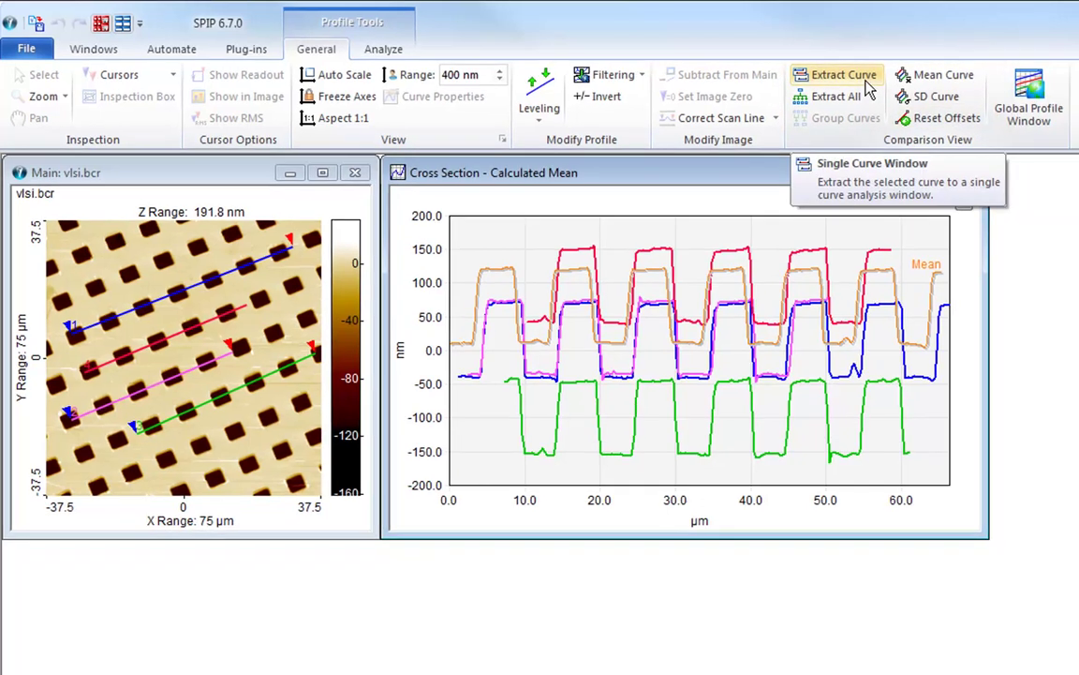
left_click(857, 77)
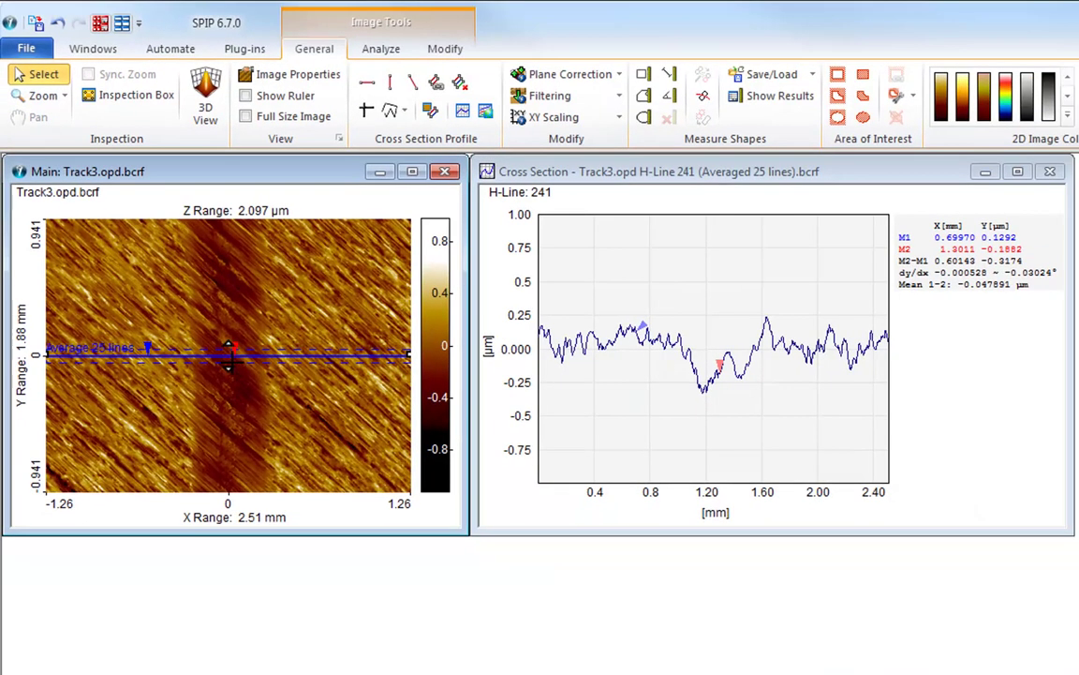
Widen the averaging of H-Line 241 in the Track3 image to 231 lines and enable 2 cursor pairs in its cross section
left_click_drag(228, 362, 229, 423)
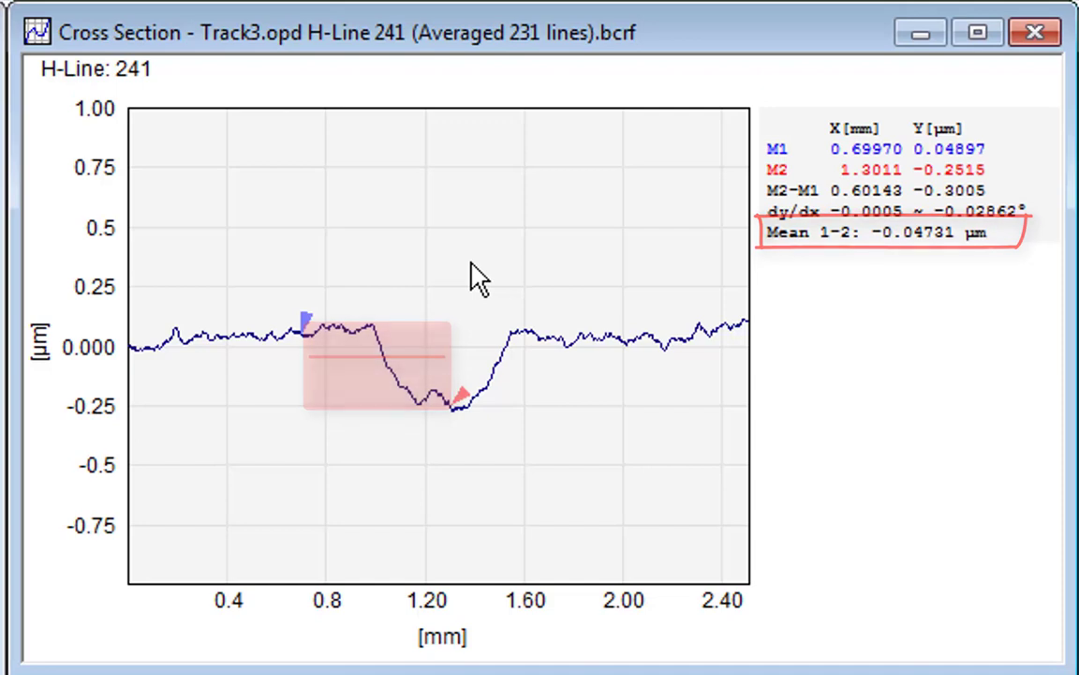
right_click(471, 274)
left_click(502, 217)
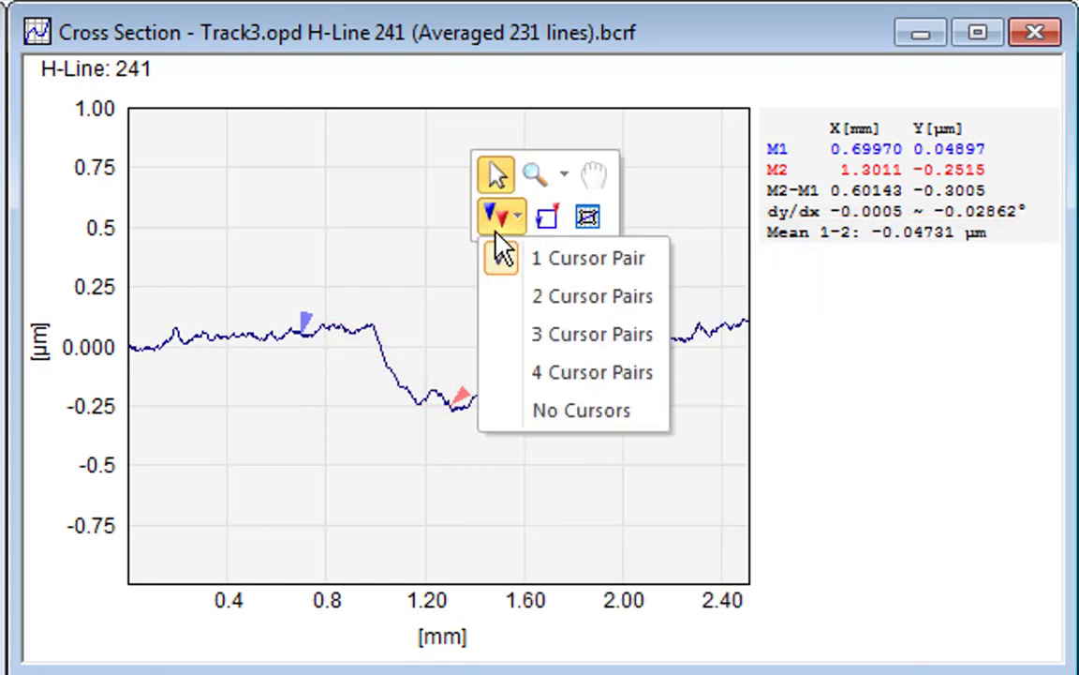
left_click(548, 295)
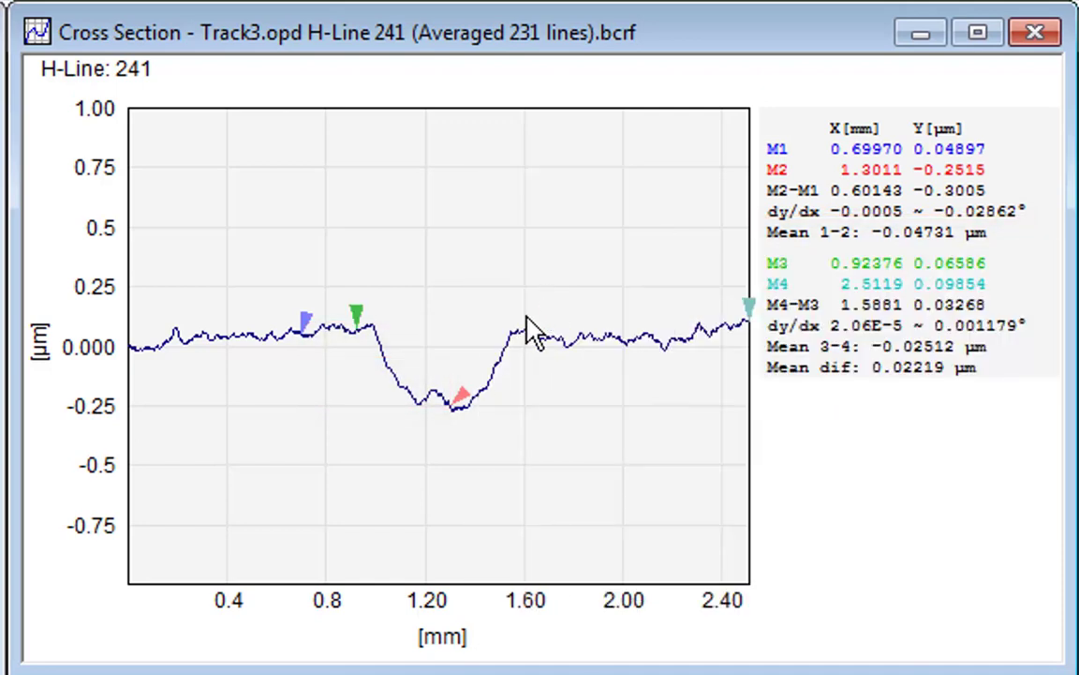
Place cursors M1 and M2 at about 0.53 and 0.70 mm on the surface and enclose the trough's bottom with M3 and M4
left_click(457, 401)
left_click(282, 405)
left_click(261, 400)
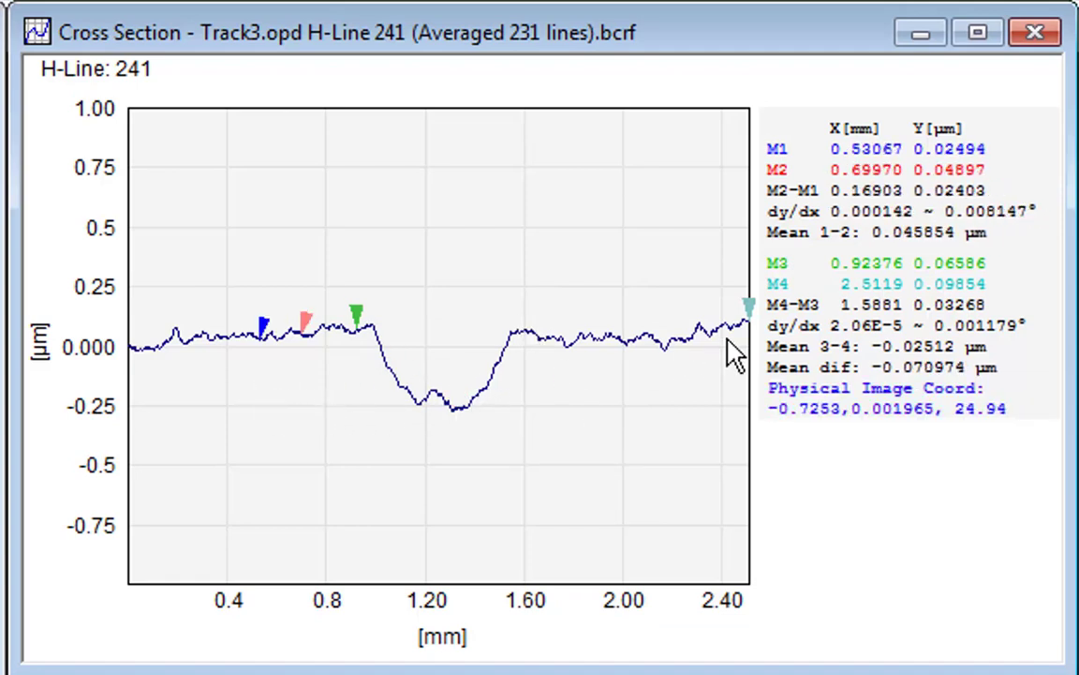
left_click(700, 335)
left_click_drag(699, 336, 478, 416)
left_click_drag(351, 313, 416, 400)
left_click(476, 408)
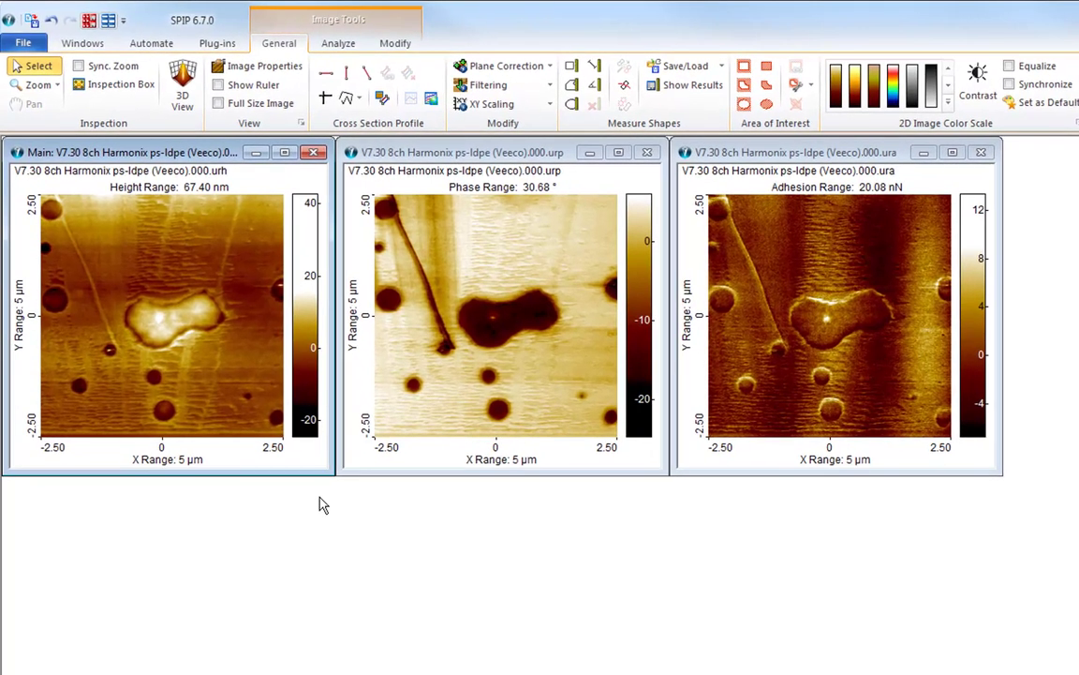
Draw a horizontal profile line about 2.6 µm long across the lowest dark spot in the height image and link it to the phase and adhesion images
right_click(98, 402)
left_click(133, 374)
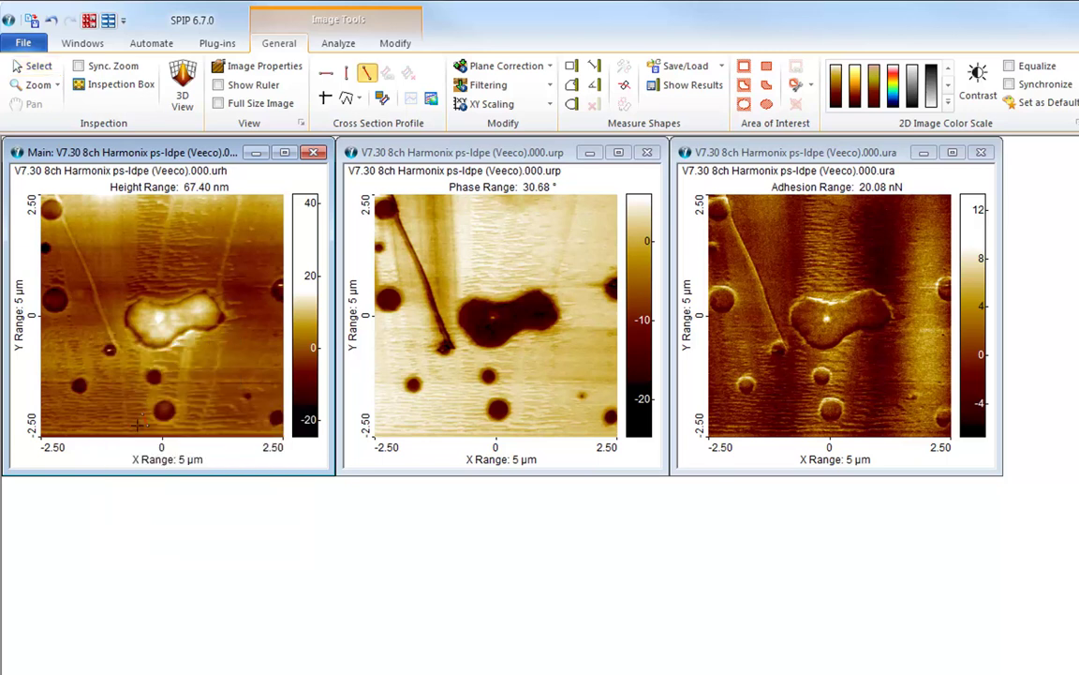
left_click_drag(154, 419, 227, 410)
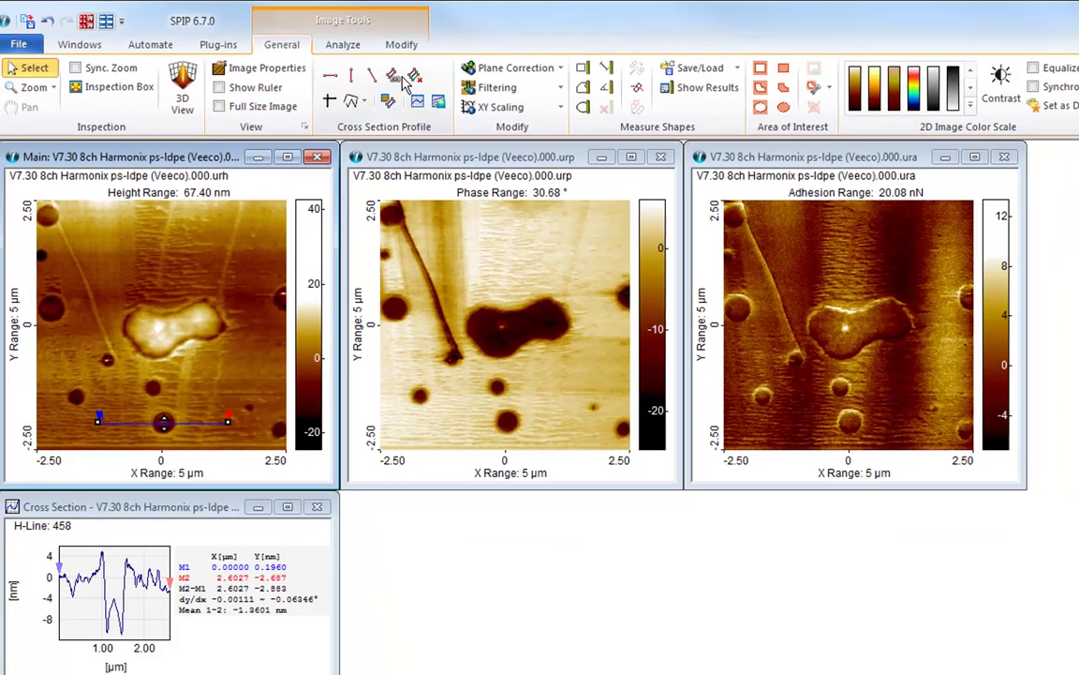
left_click(512, 117)
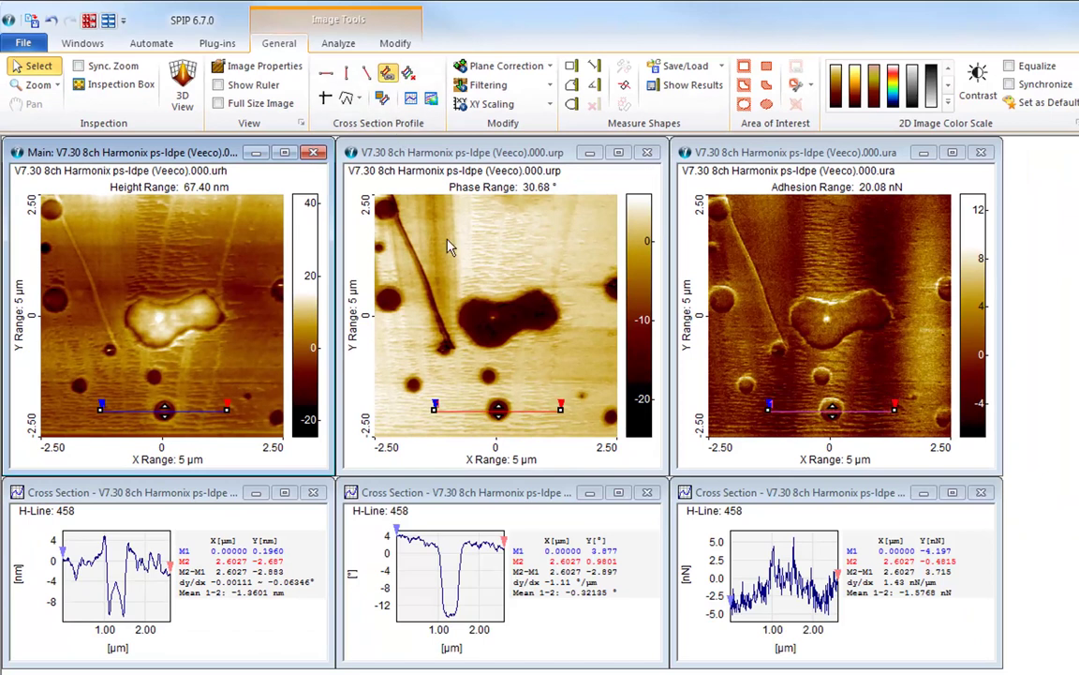
Move the linked profile line across other dark spots in the phase image and compare the three curves in the global profile window
left_click_drag(518, 409, 435, 387)
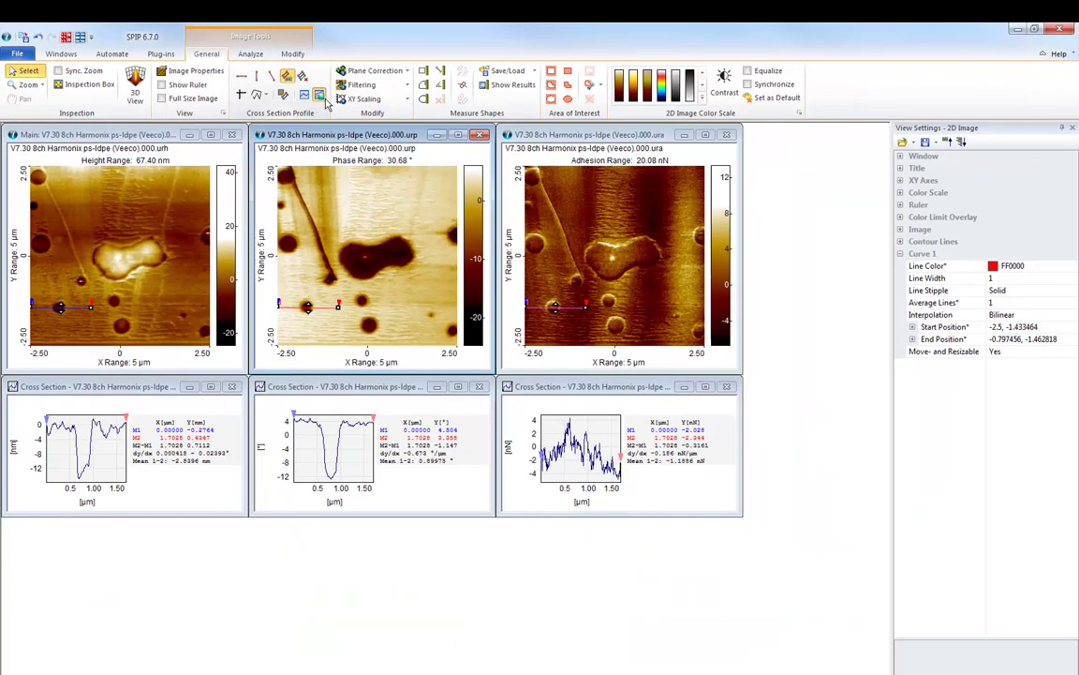
left_click(501, 181)
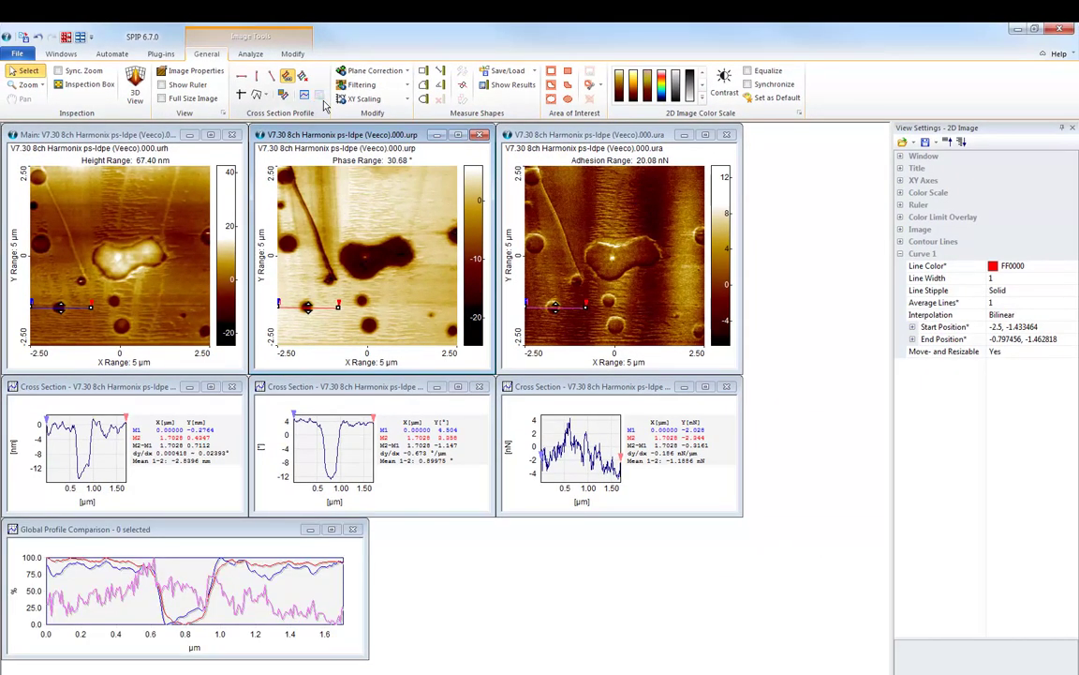
left_click(196, 568)
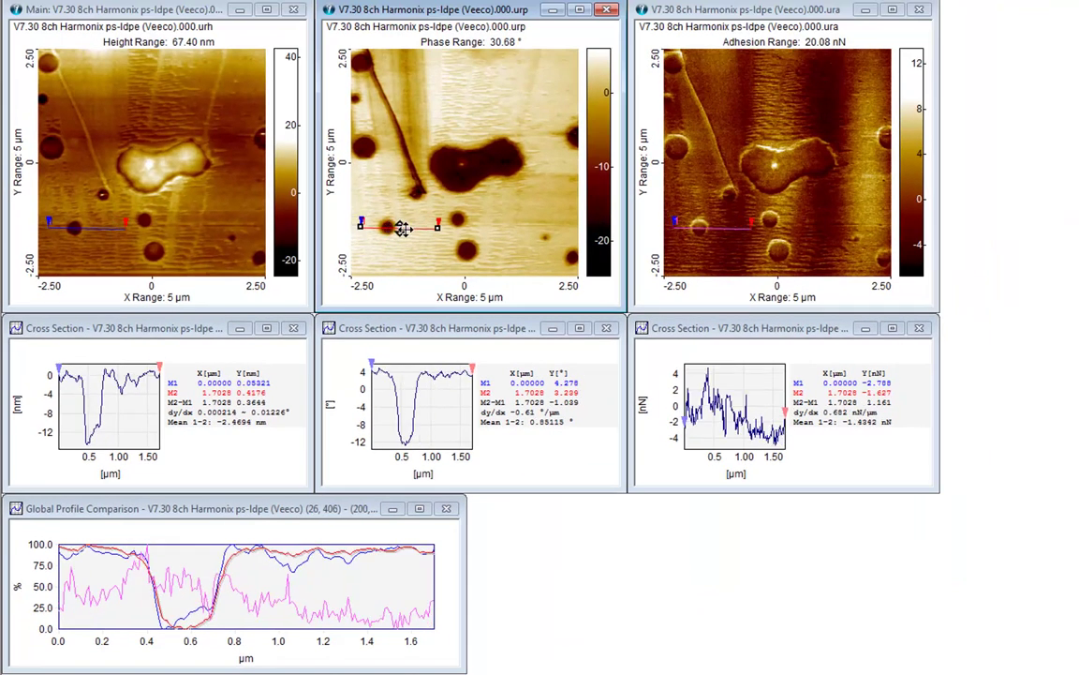
left_click_drag(402, 224, 469, 248)
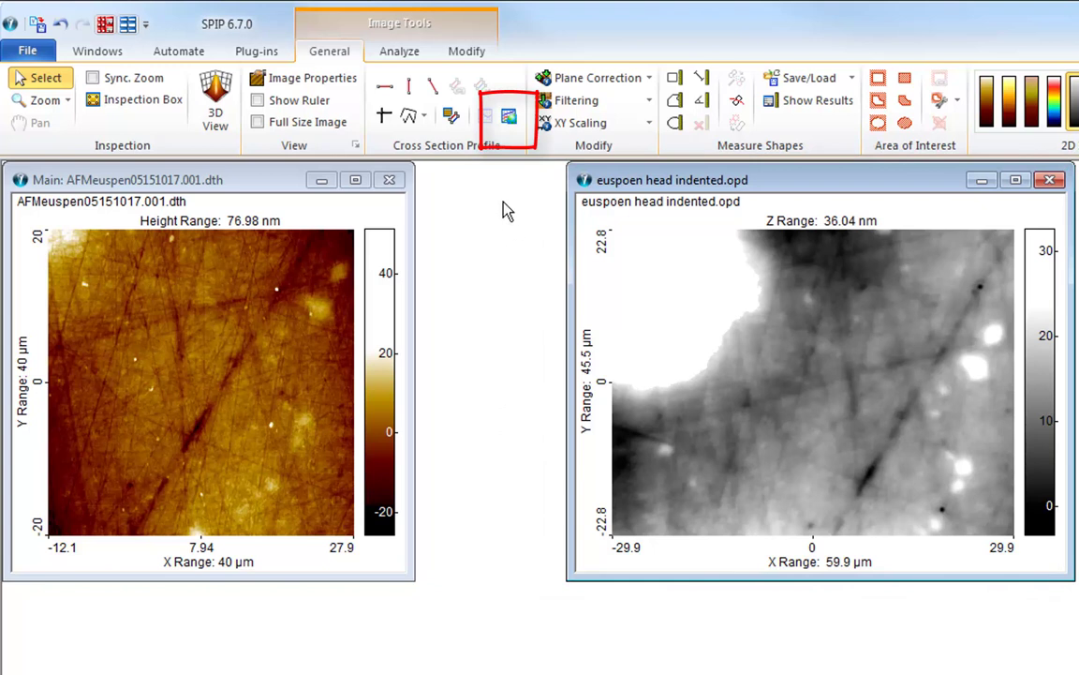
Open the global profile window and zoom the euspoen head indented.opd image in to 71.5 % on the scratched area
left_click(507, 117)
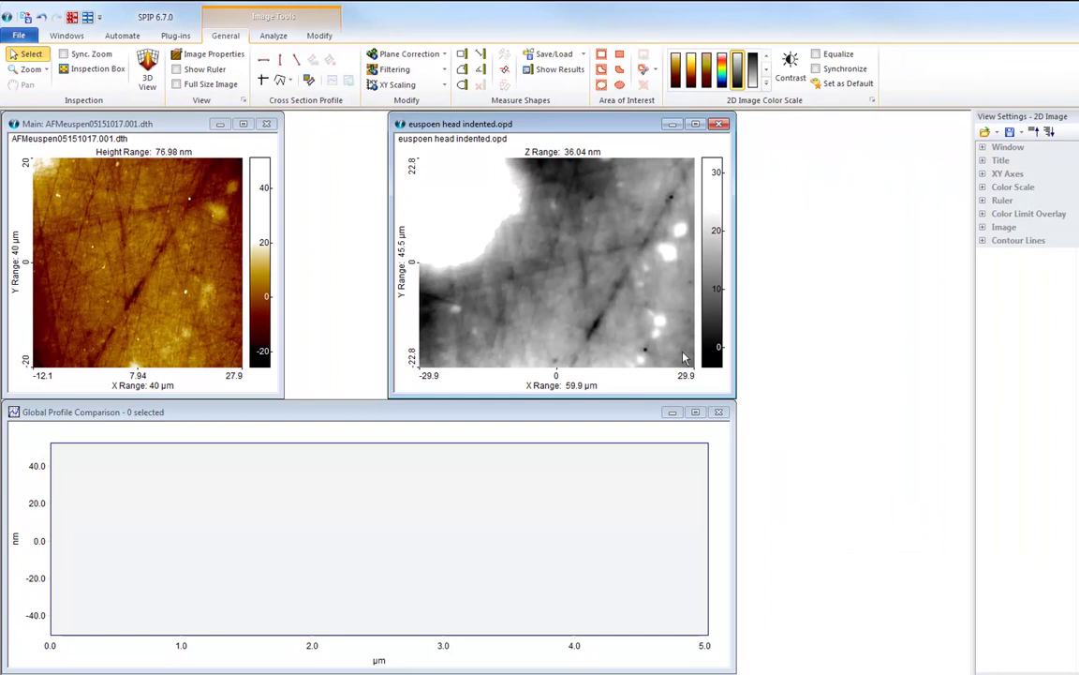
scroll(684, 357, "up", 1)
scroll(684, 355, "up", 1)
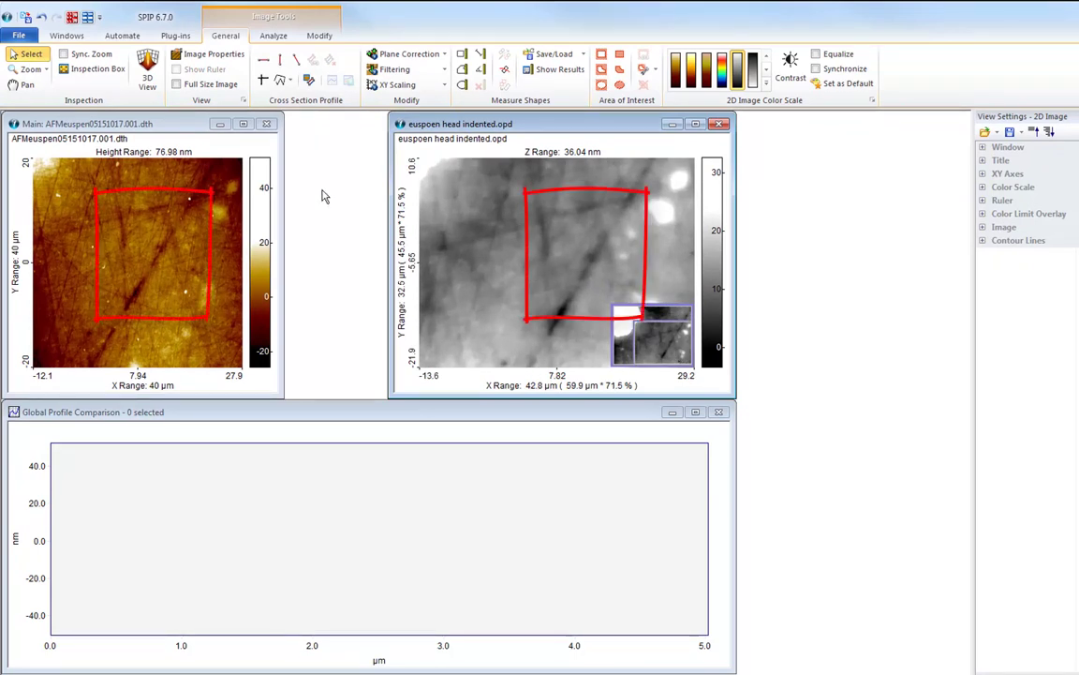
Draw an inclined profile line about 30 µm long across the dark scratch in the AFMeuspen05151017.001.dth image
left_click(194, 127)
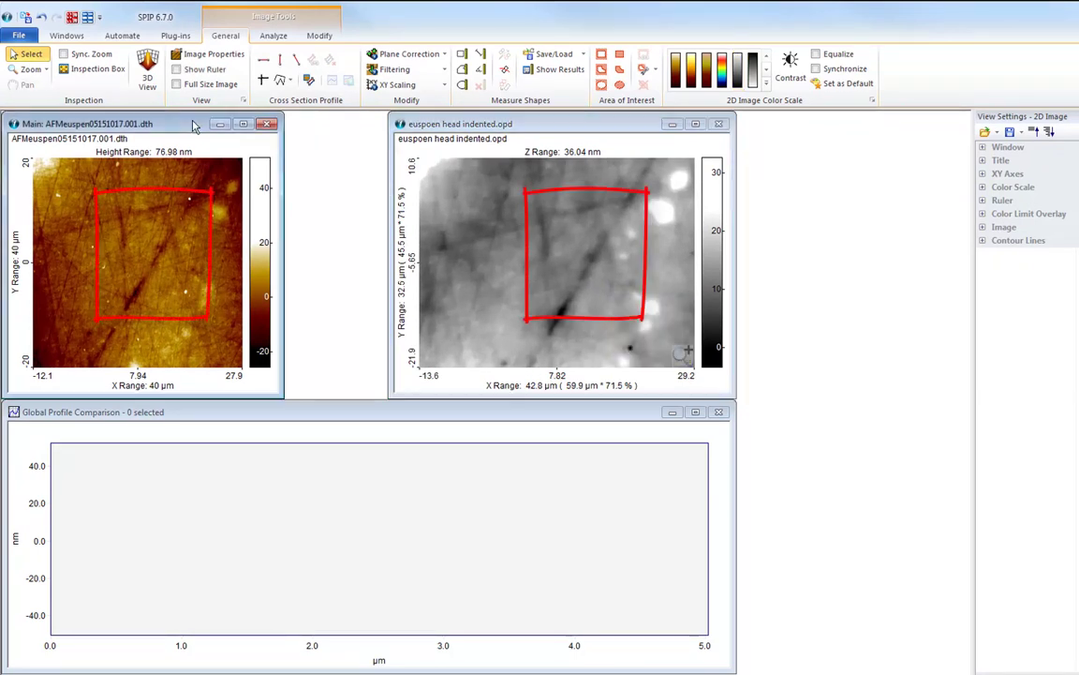
left_click(296, 60)
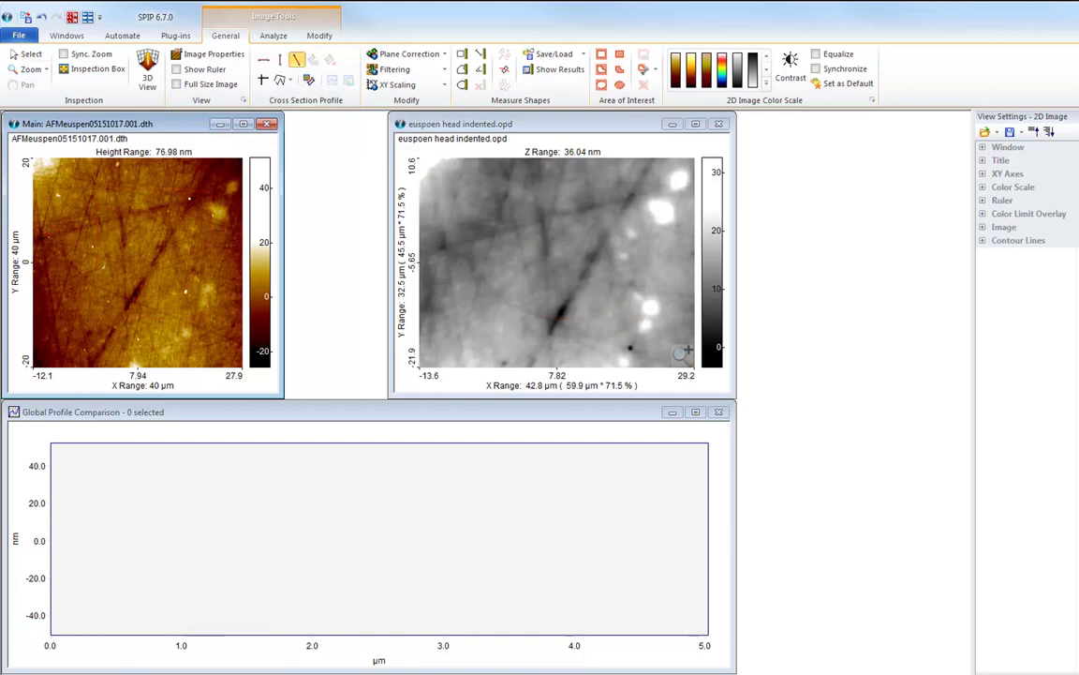
left_click_drag(41, 236, 181, 305)
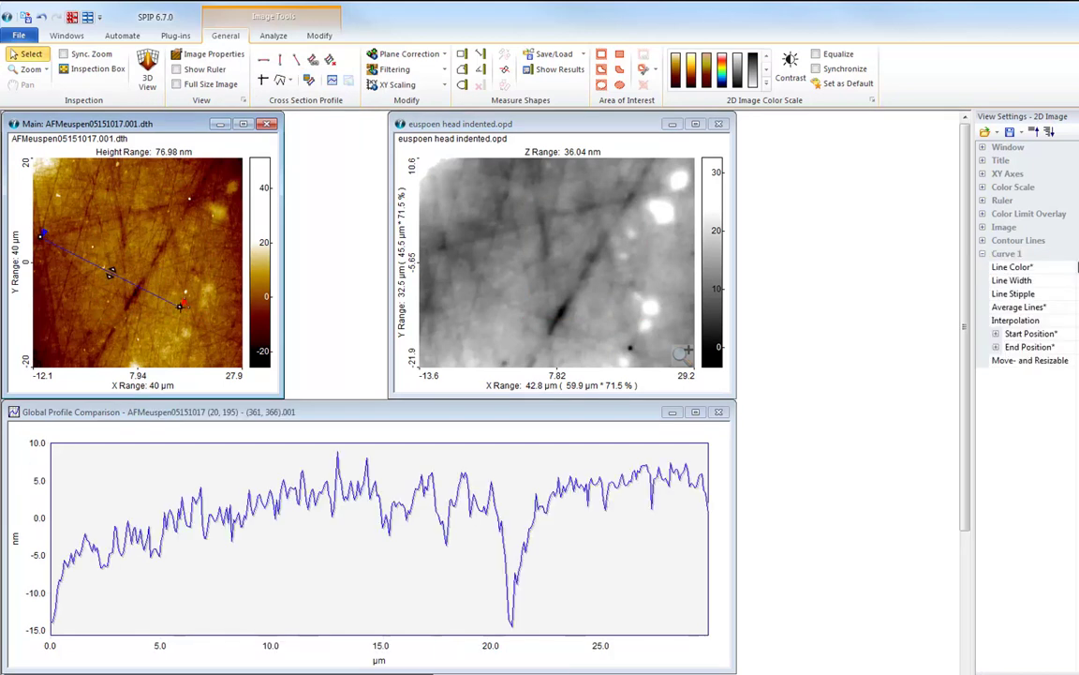
Draw an inclined profile line about 30 µm long across the same scratch in the euspoen head indented.opd image and compare the two scratch profiles
left_click(452, 128)
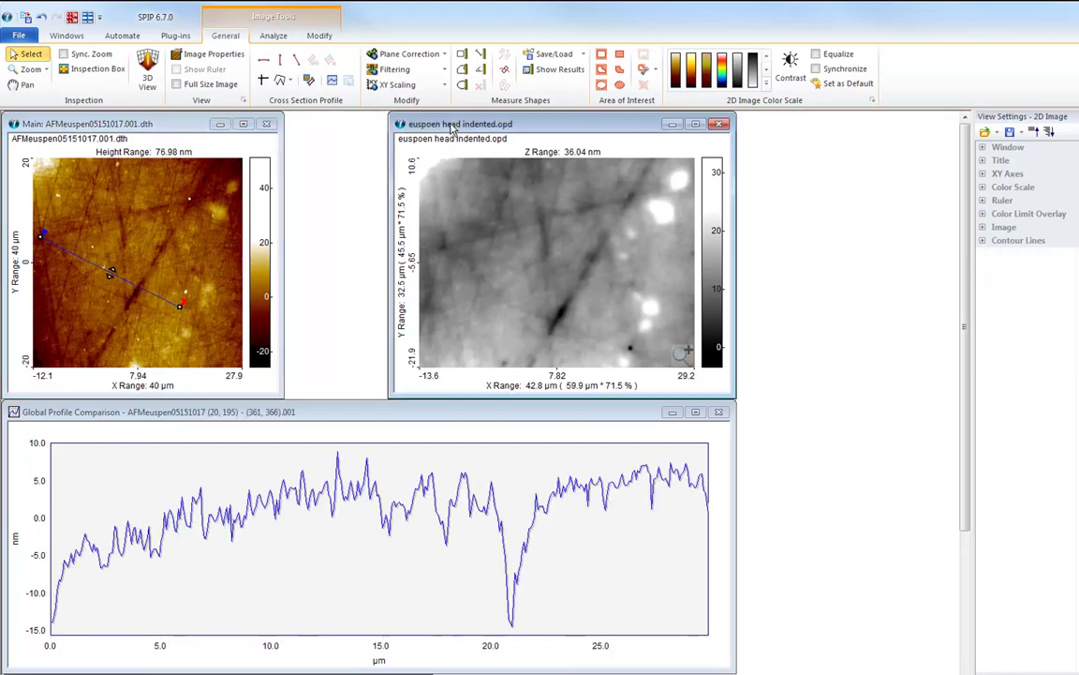
left_click(296, 59)
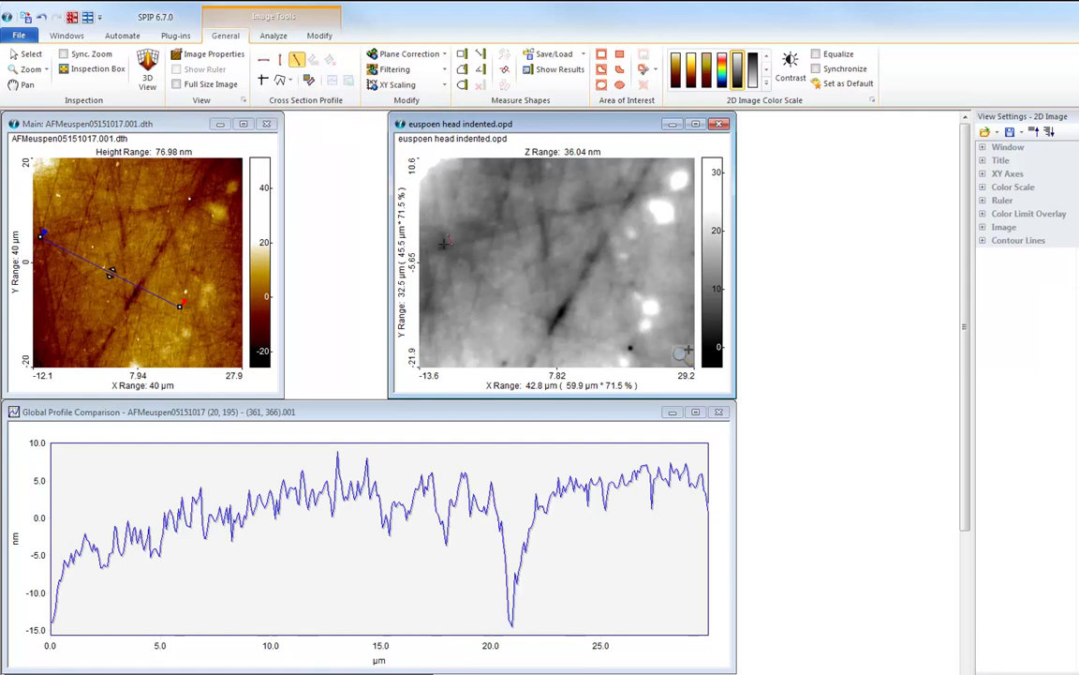
left_click_drag(444, 244, 618, 330)
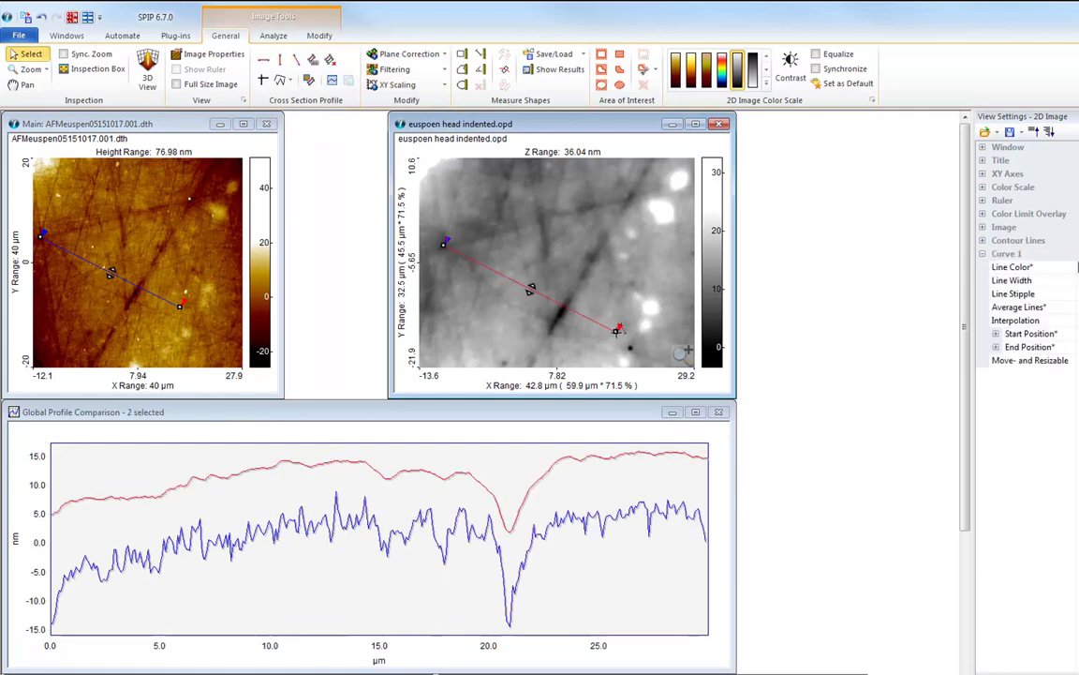
left_click_drag(509, 602, 511, 547)
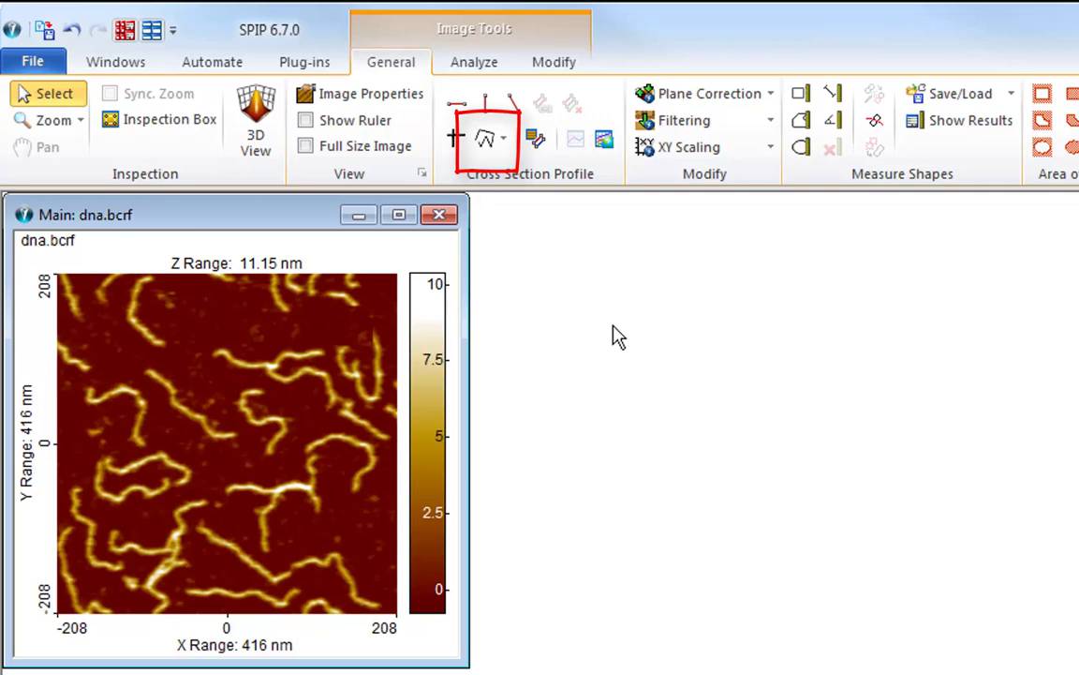
Draw a four-point poly-line profile about 77 nm long along the upper part of the diagonal DNA strand in the dna.bcrf image
left_click(485, 139)
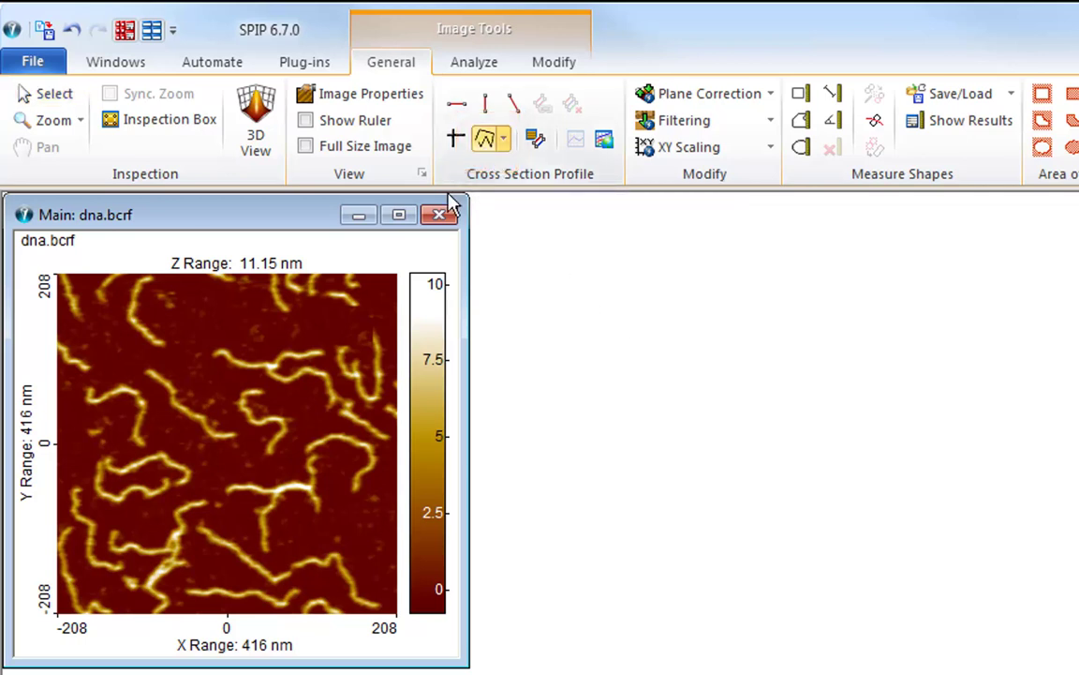
left_click(149, 373)
left_click(170, 388)
left_click(194, 414)
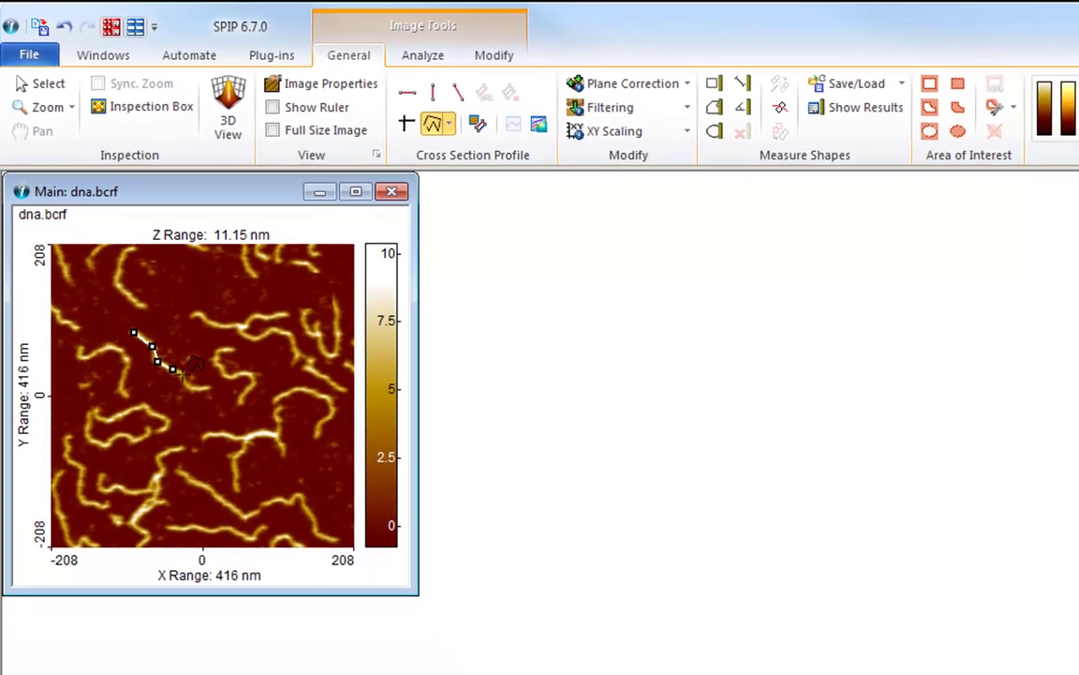
double_click(175, 368)
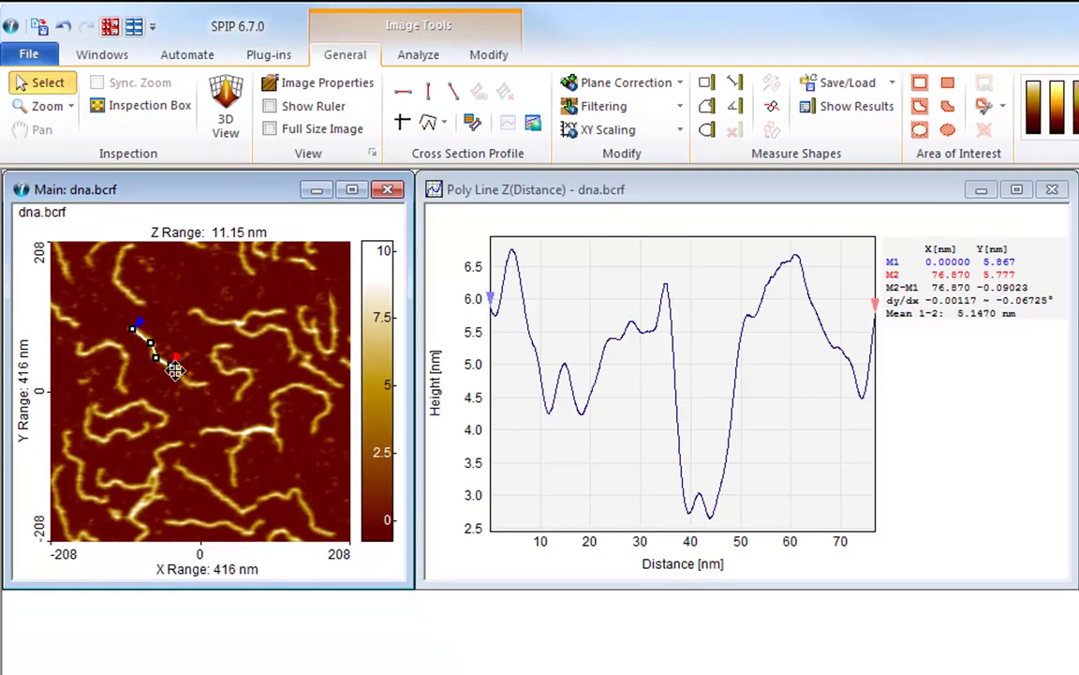
Extend the poly-line profile by tracing freehand along the rest of the diagonal strand to its lower end
scroll(151, 348, "up", 3)
scroll(150, 344, "up", 3)
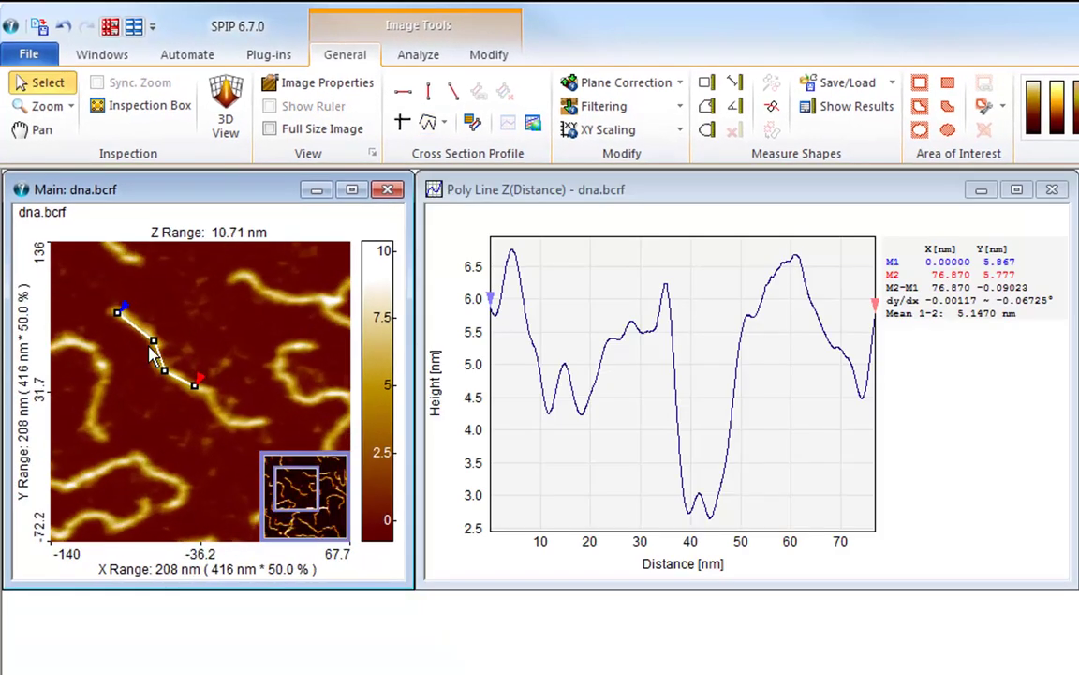
scroll(150, 354, "down", 1)
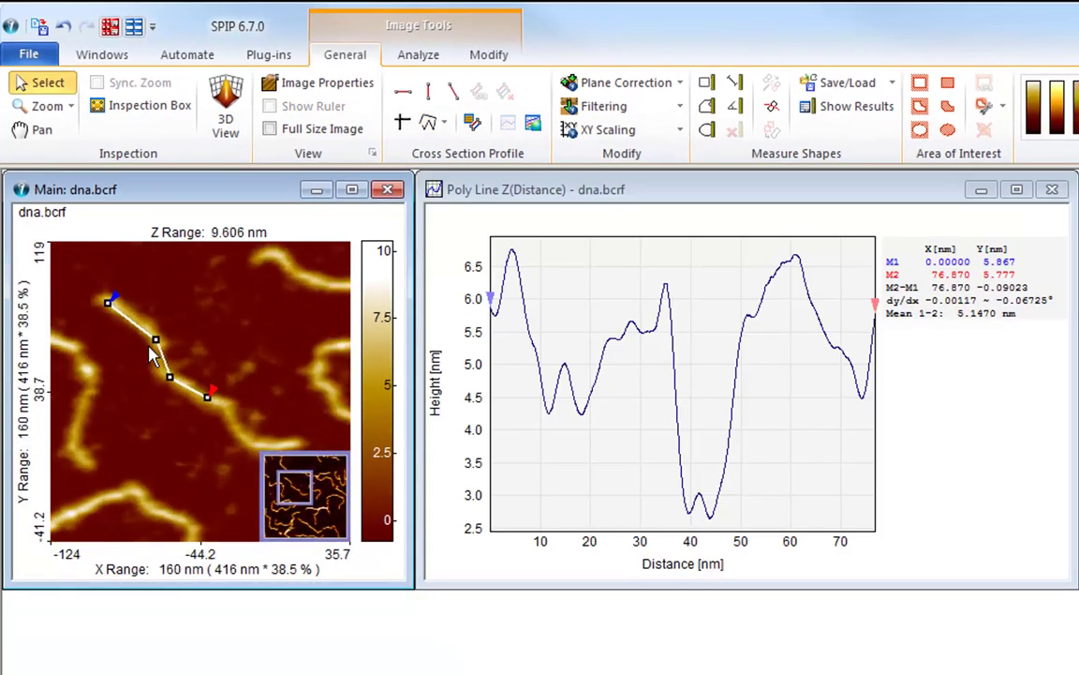
left_click(429, 121)
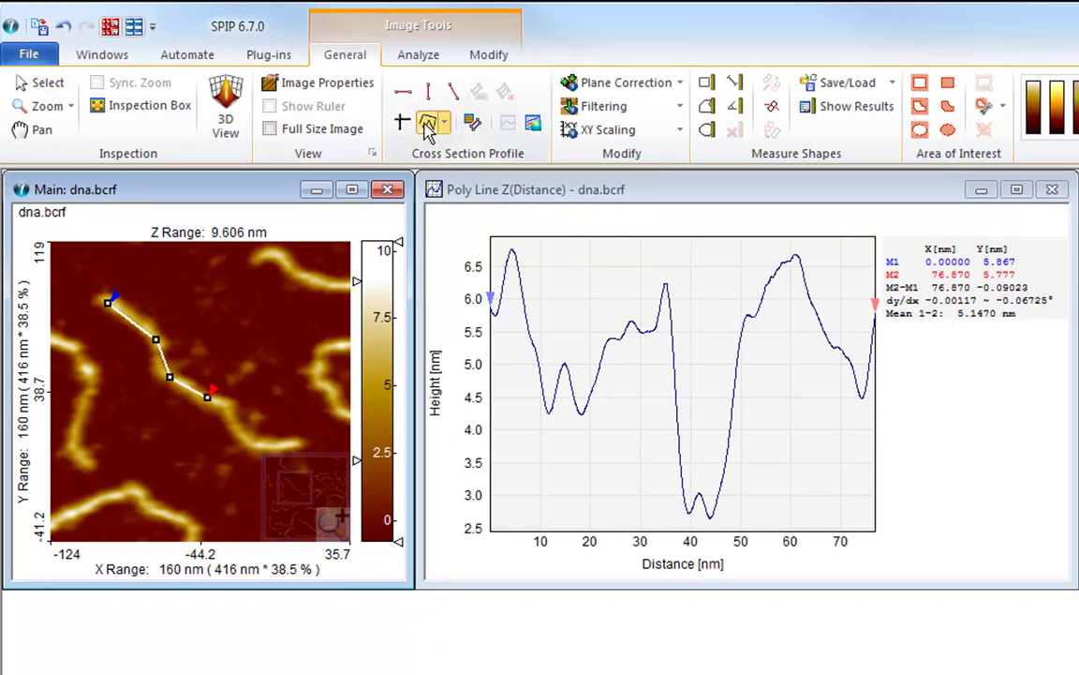
left_click(232, 427)
left_click_drag(234, 427, 289, 440)
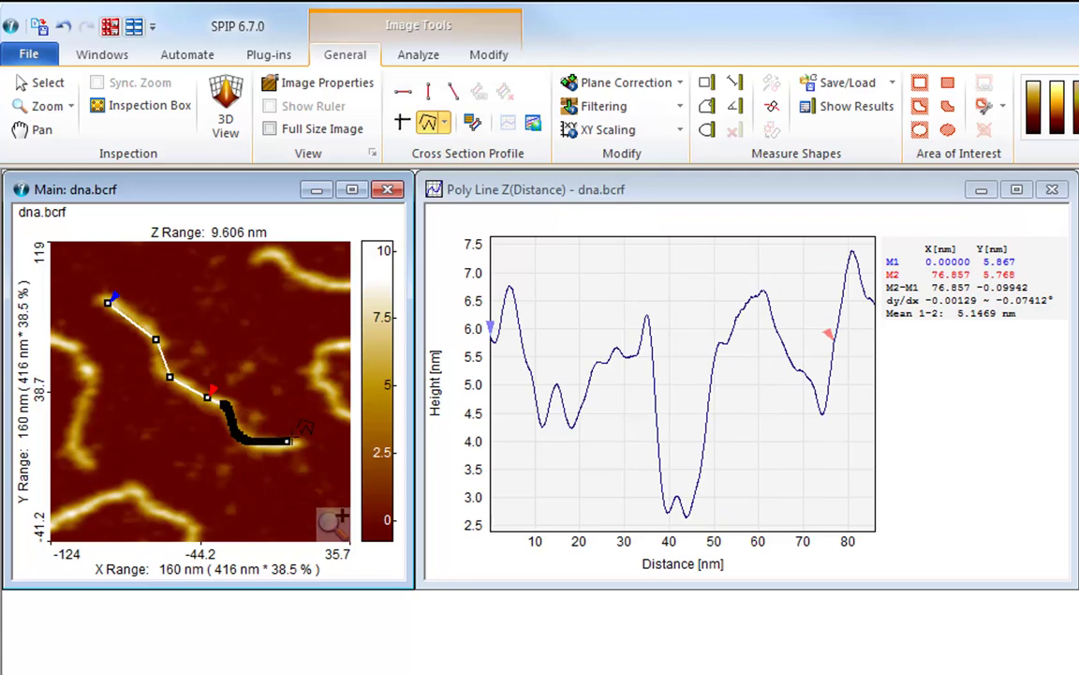
double_click(288, 441)
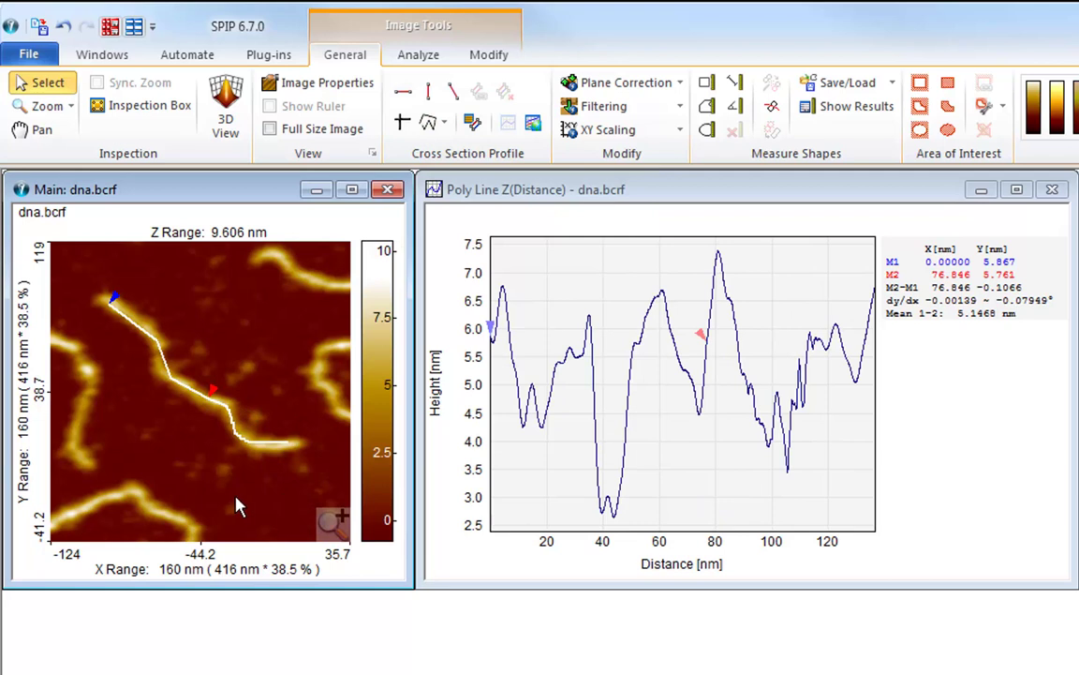
Delete the poly-line profile and trace a new one freehand along the curved strand on the image's left side
left_click(234, 434)
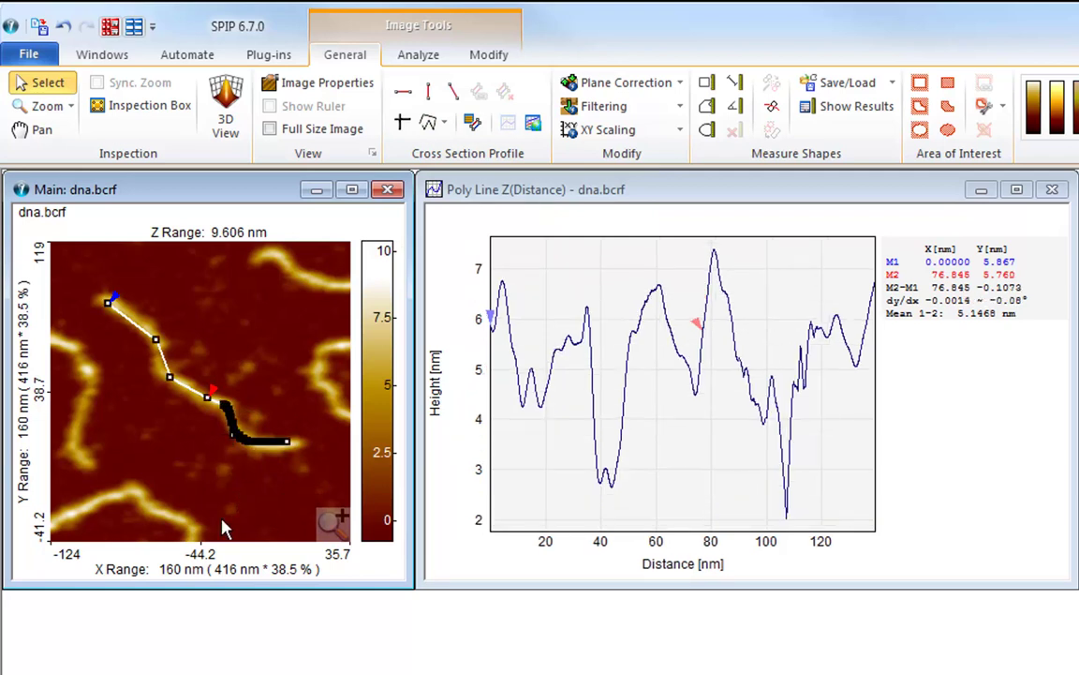
key("Delete")
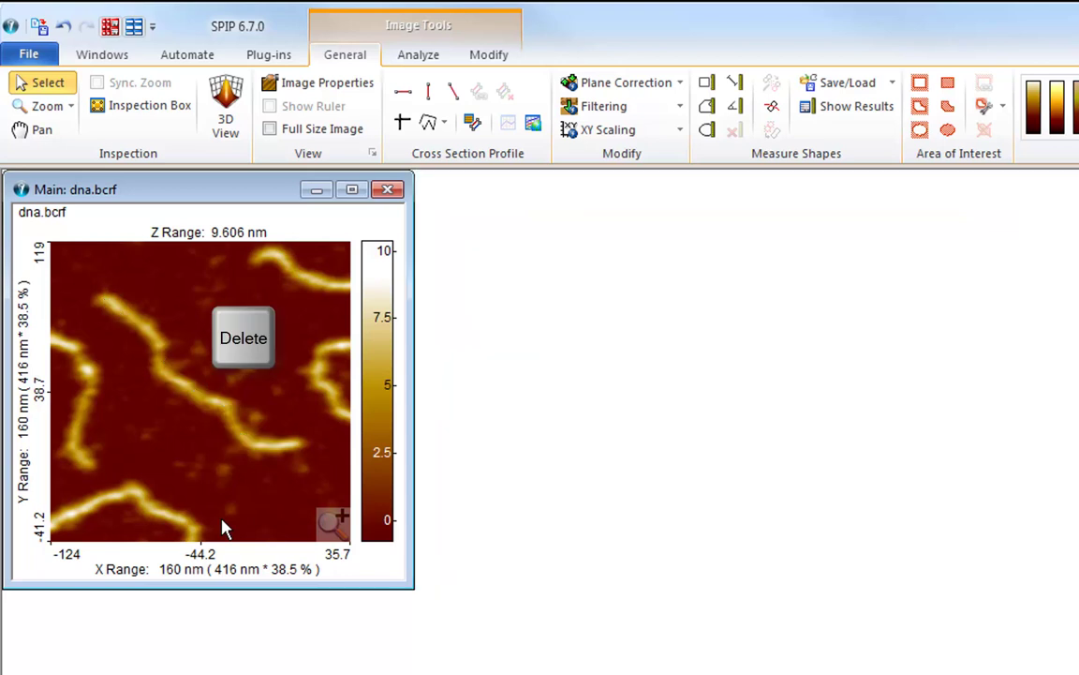
left_click(428, 121)
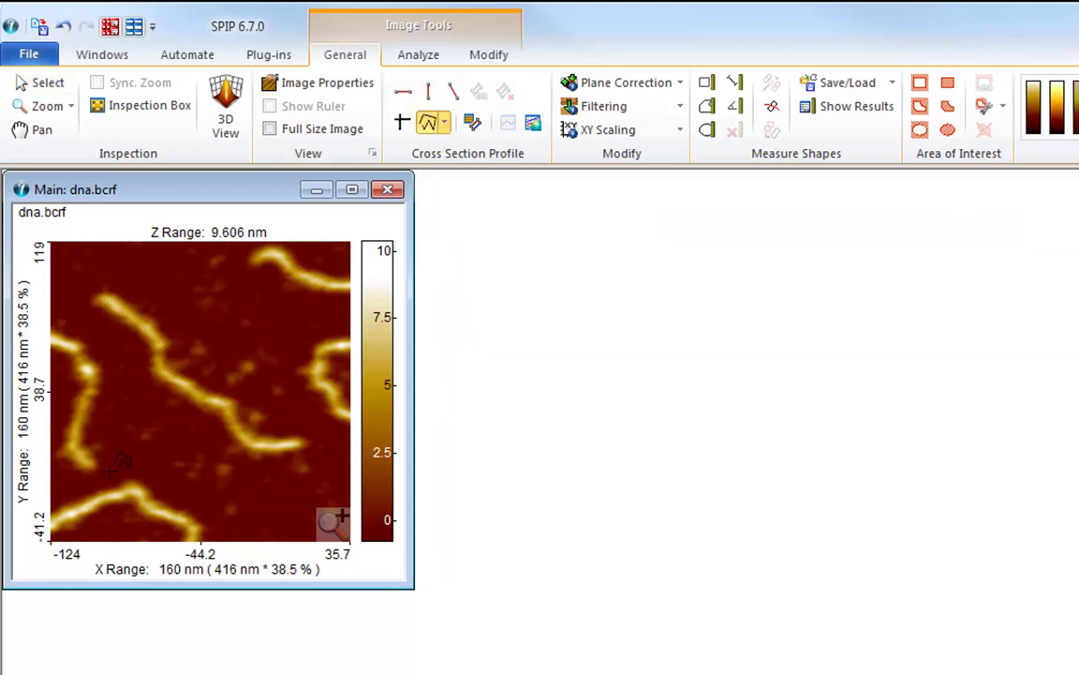
mouse_move(96, 465)
left_mouse_down()
mouse_move(80, 421)
mouse_move(92, 356)
mouse_move(74, 312)
left_mouse_up()
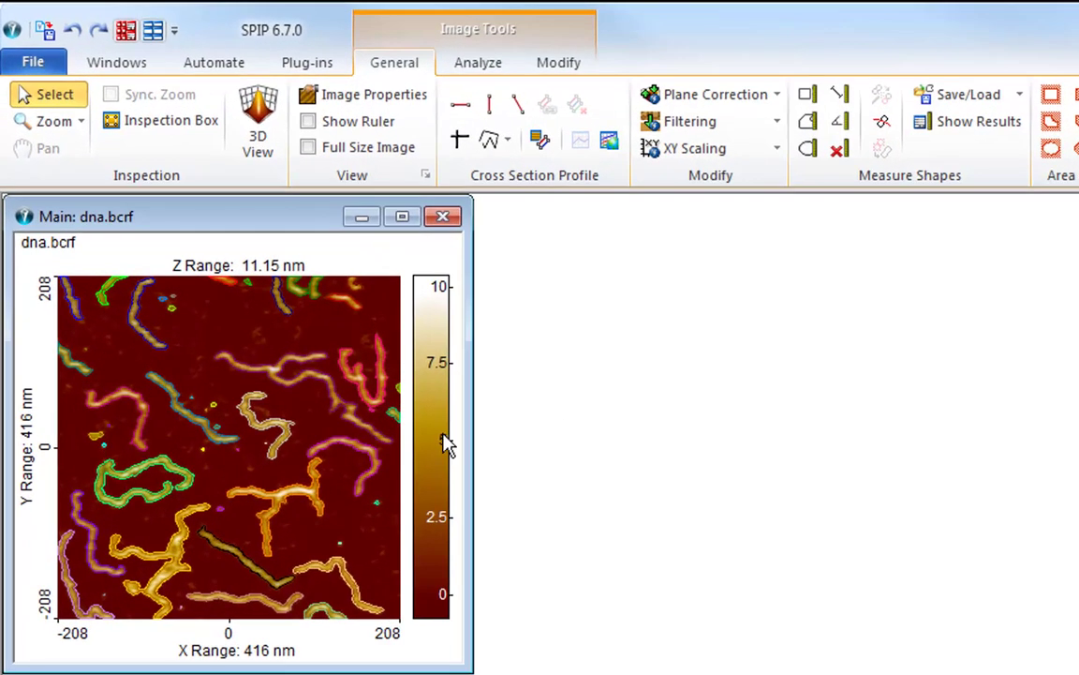
Make a poly-line profile from the blue-outlined diagonal fiber and another from the pink-outlined curved fiber beside it
scroll(120, 426, "up", 4)
scroll(65, 431, "up", 2)
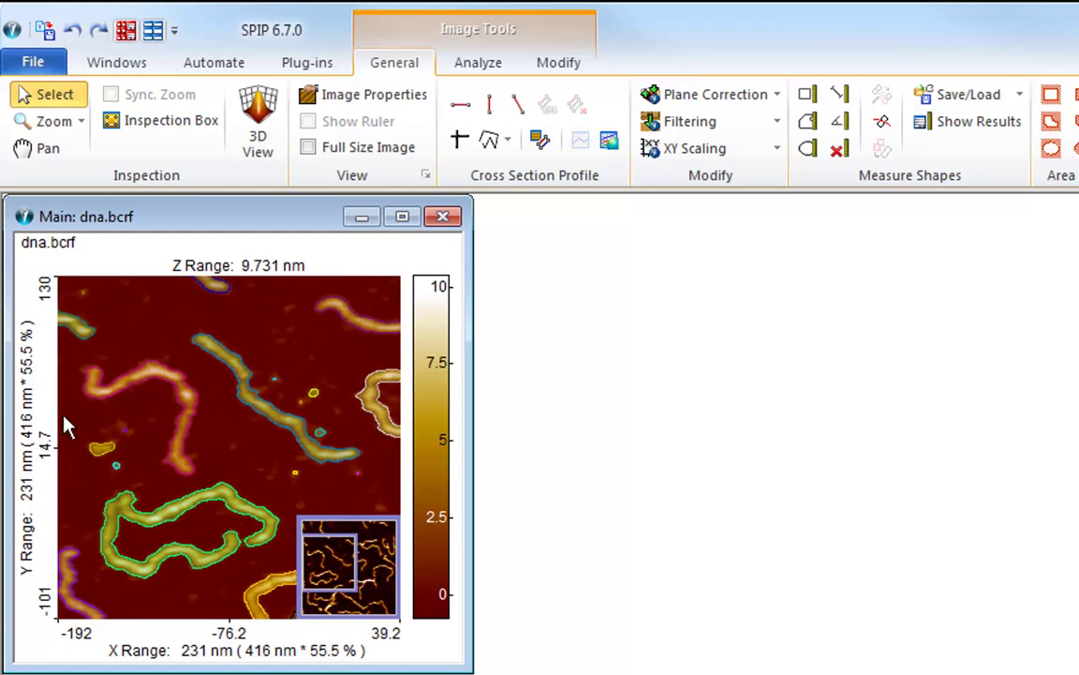
left_click(226, 342)
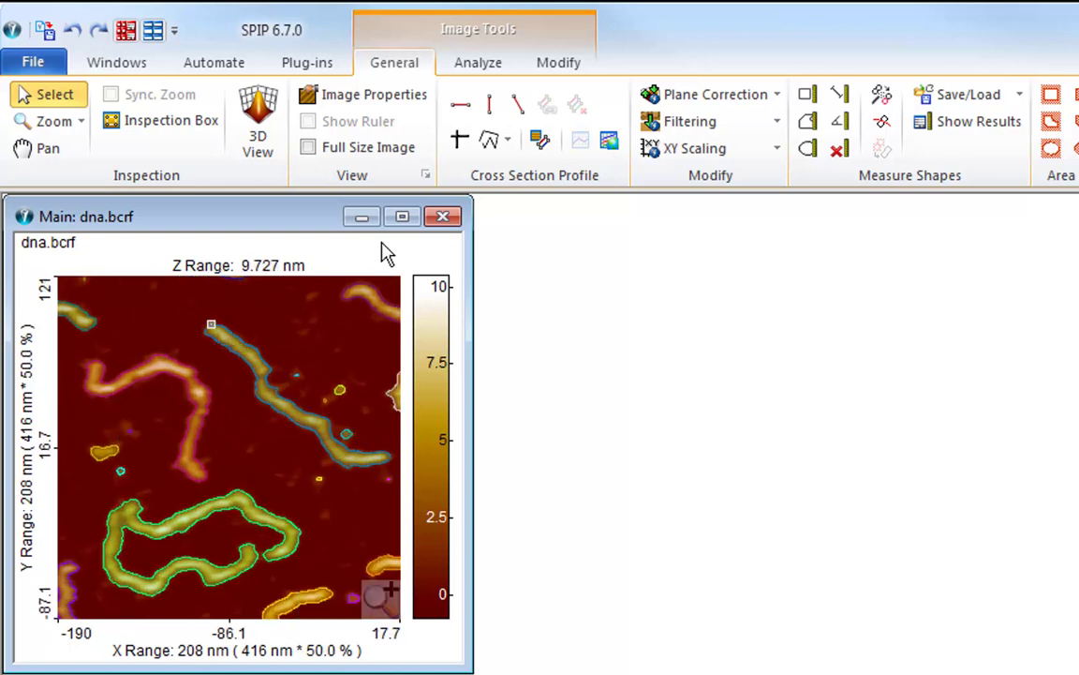
left_click(507, 143)
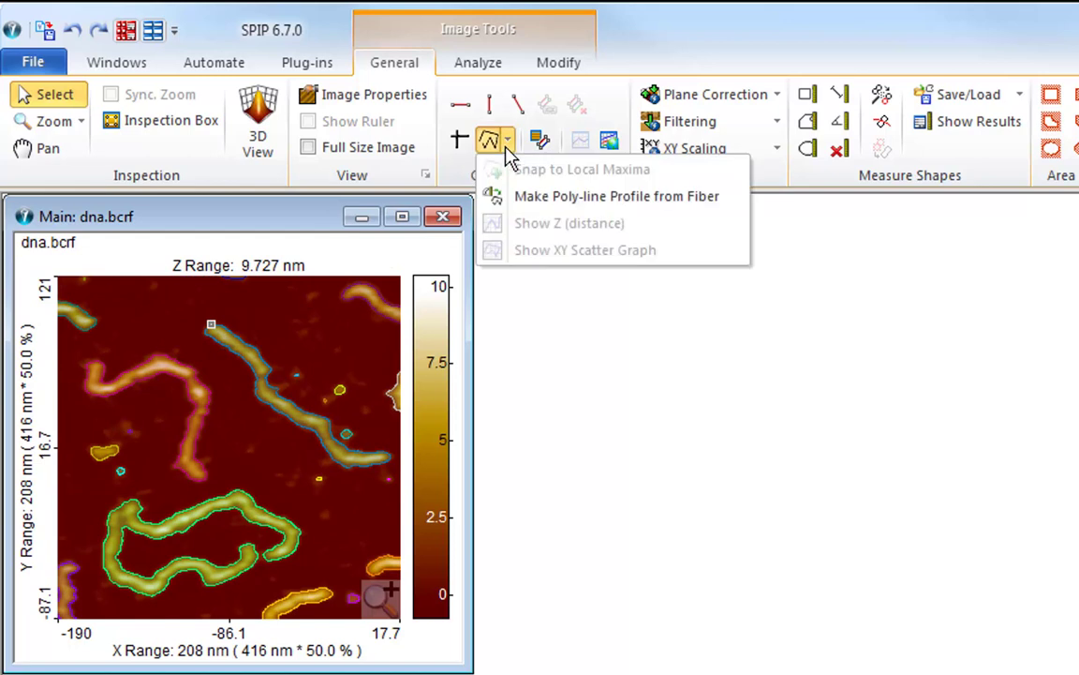
left_click(539, 205)
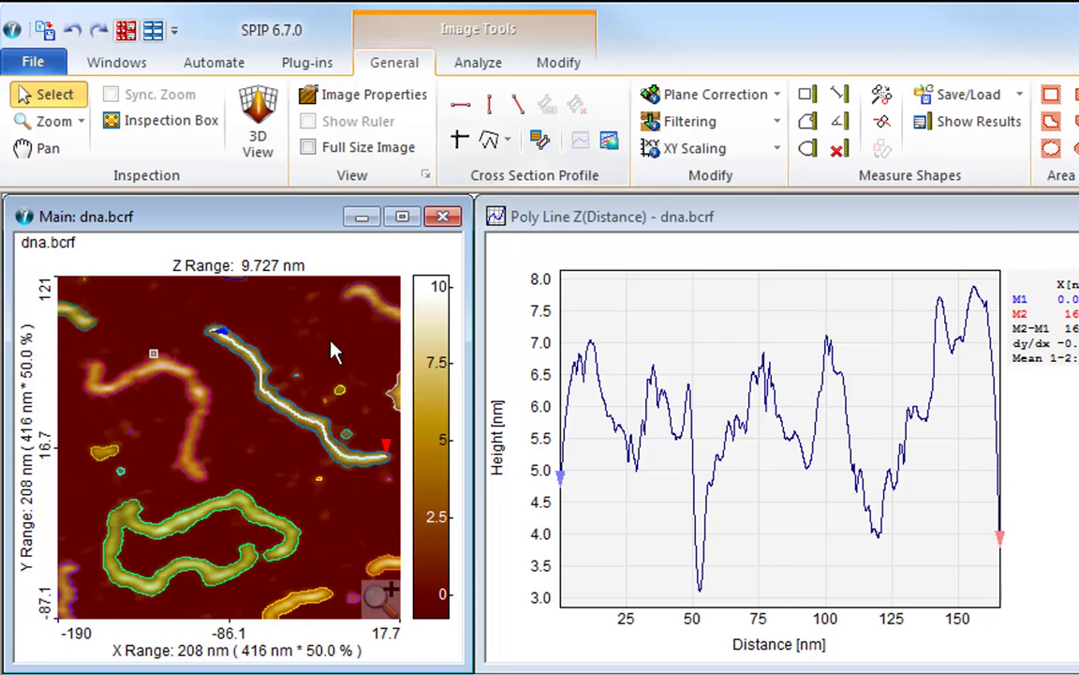
left_click(508, 139)
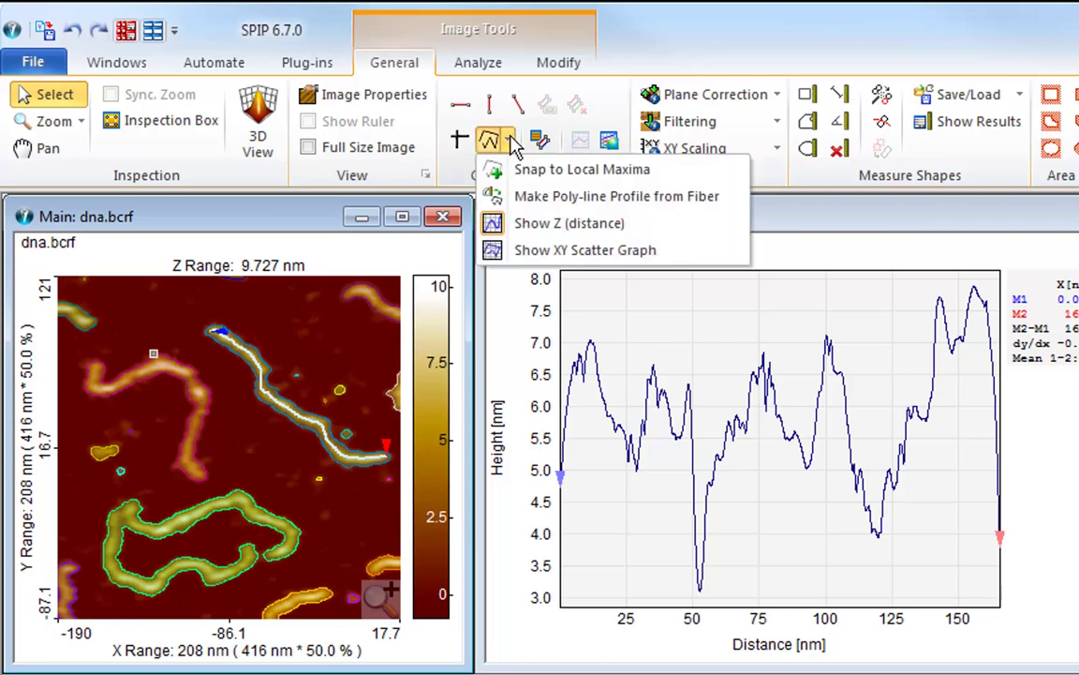
left_click(513, 195)
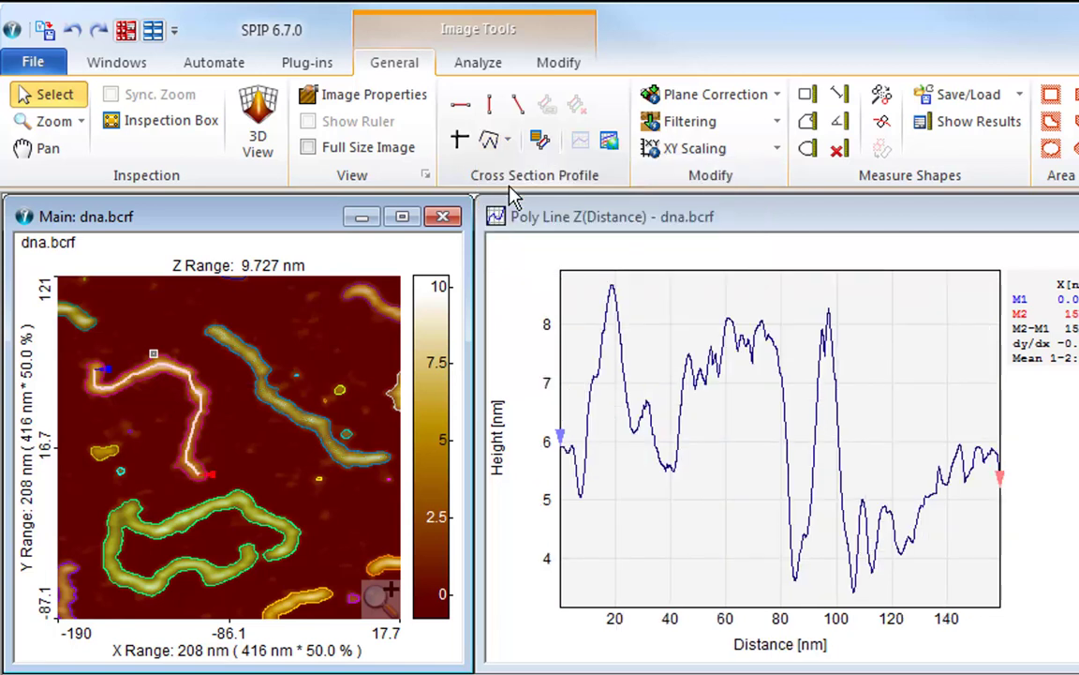